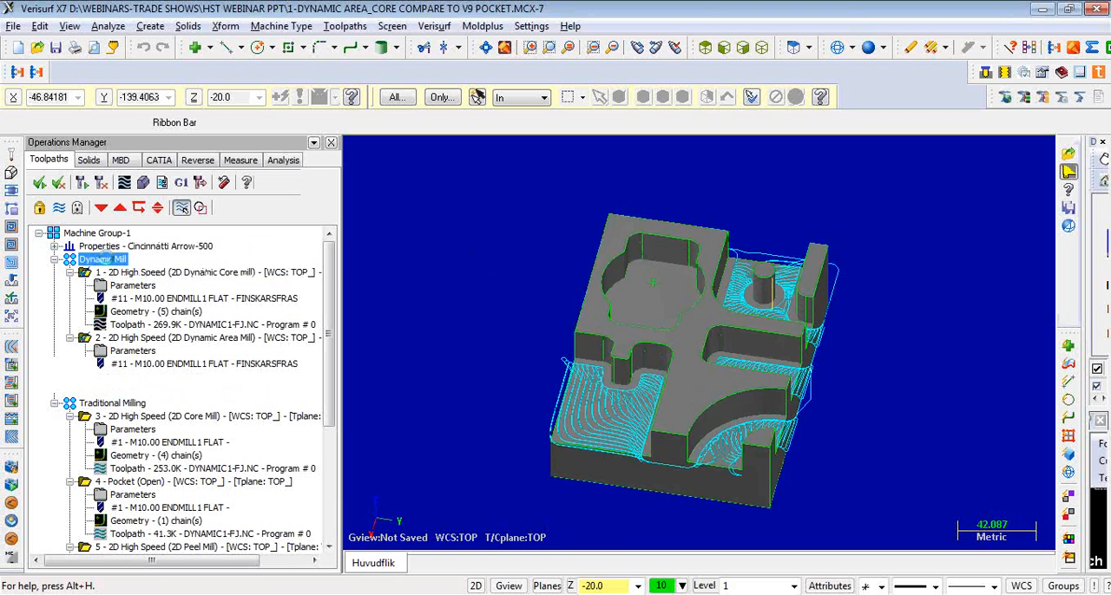
- Display the toolpaths of the Dynamic Core Mill and Dynamic Area Mill operations in the Dynamic Mill group one at a time
middle_click_drag(506, 286, 568, 267)
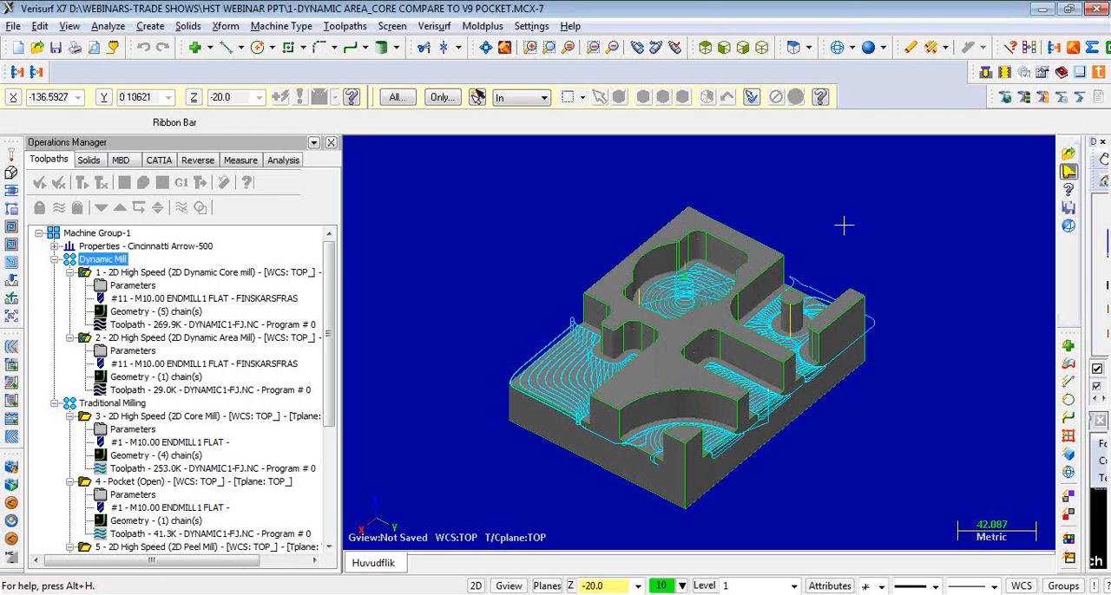
left_click(163, 274)
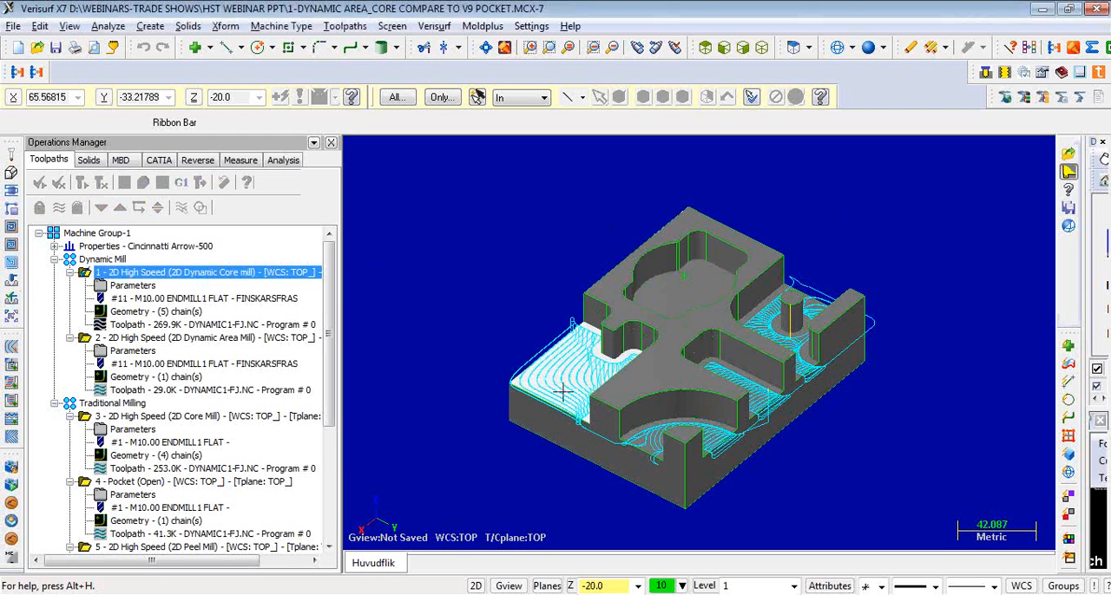
left_click(182, 339)
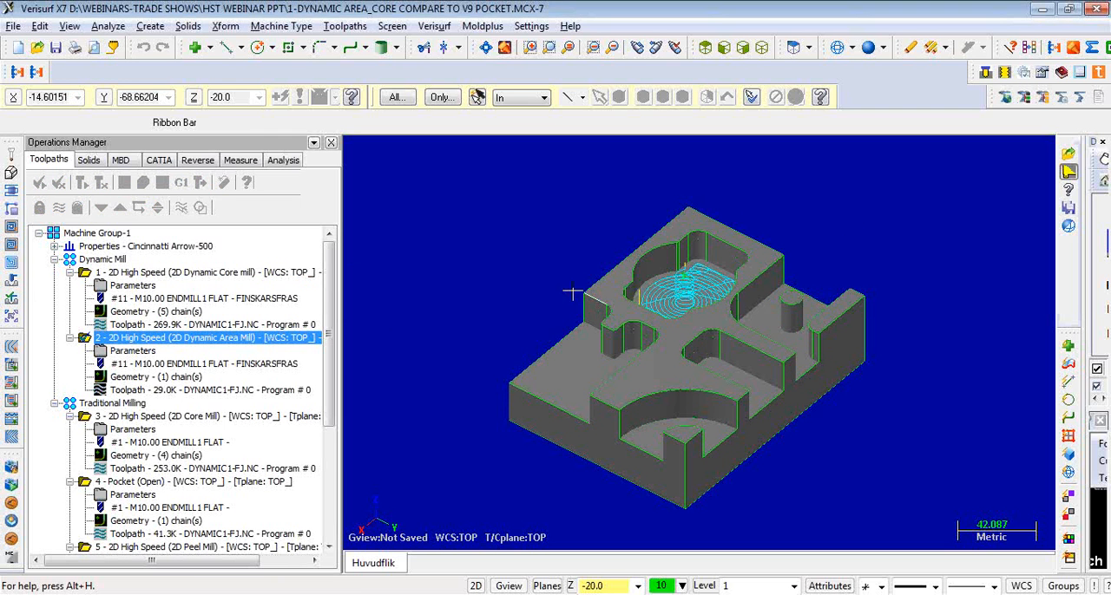
- Examine the toolpaths of the whole Traditional Milling group and of its core, open pocket, peel and standard pocket operations individually
left_click_drag(333, 295, 334, 355)
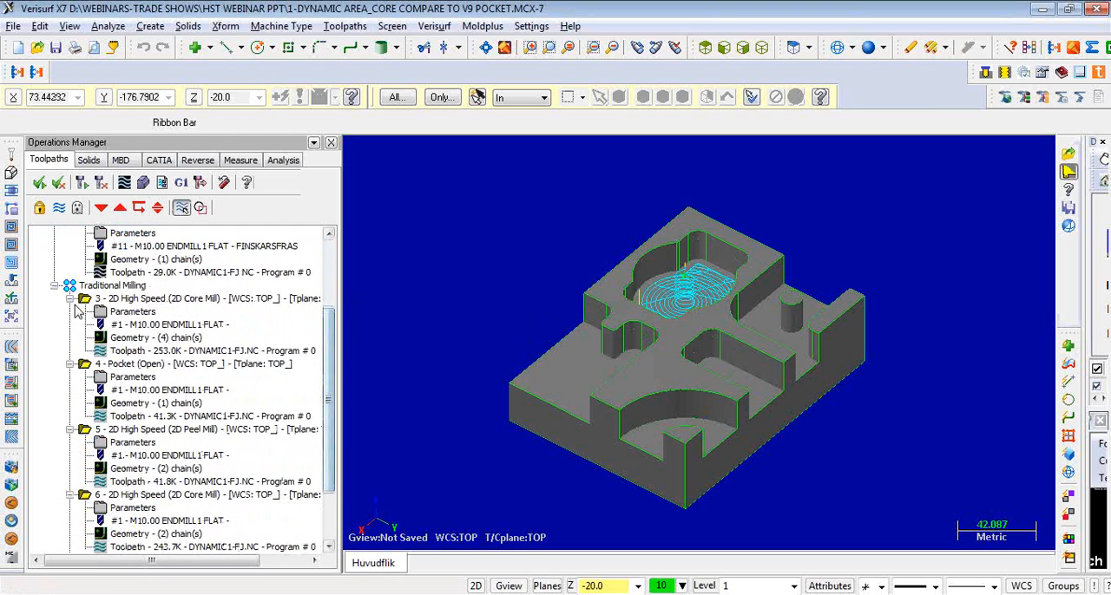
left_click(112, 286)
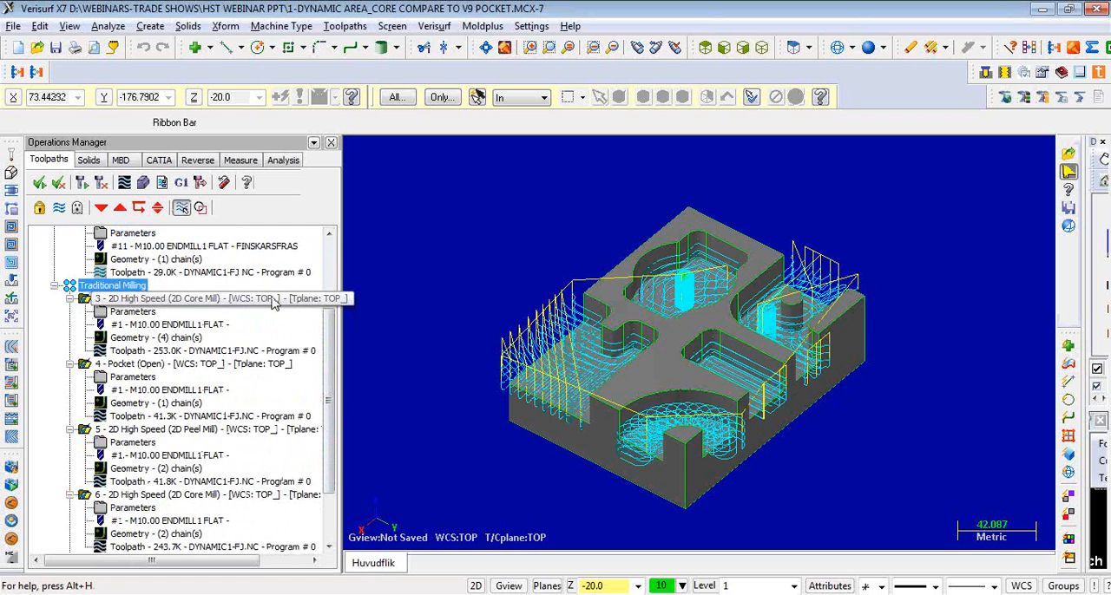
left_click_drag(329, 321, 330, 328)
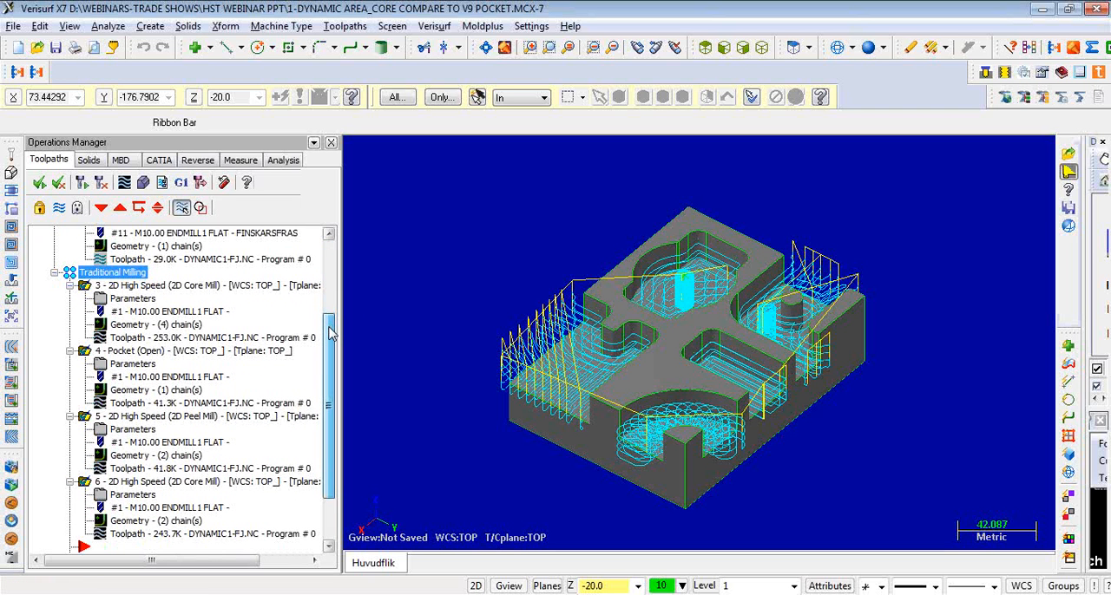
left_click(148, 286)
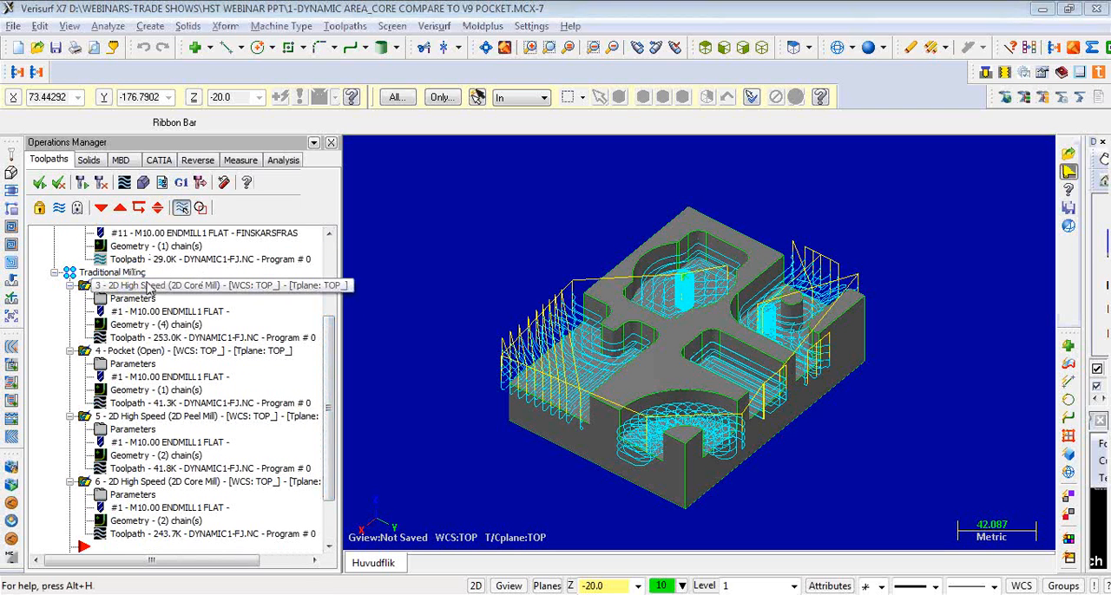
left_click(155, 351)
left_click(139, 418)
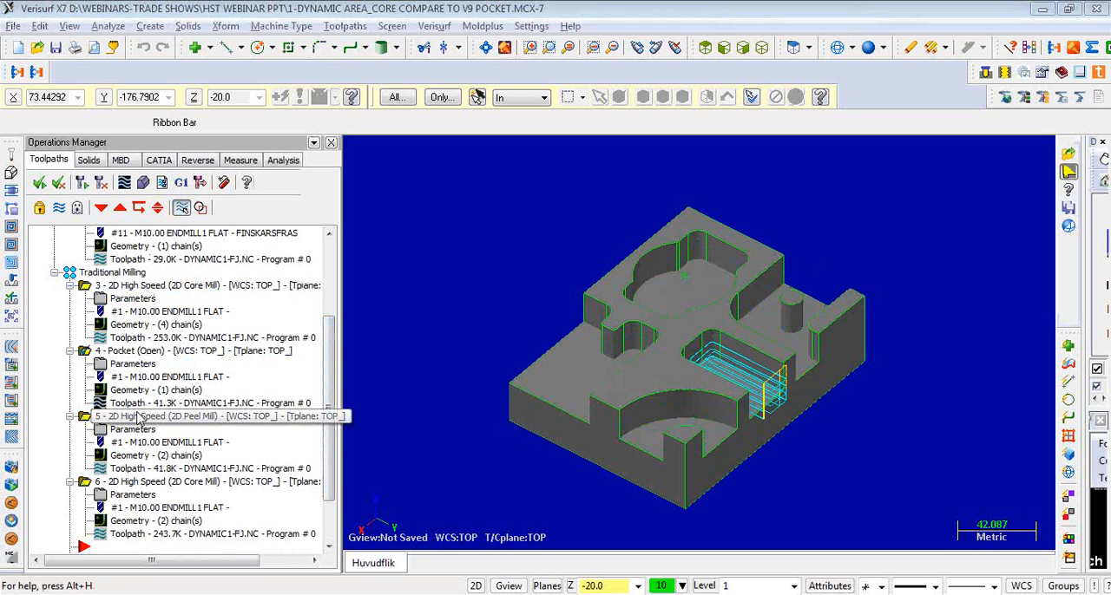
scroll(139, 420, "down", 1)
left_click(136, 443)
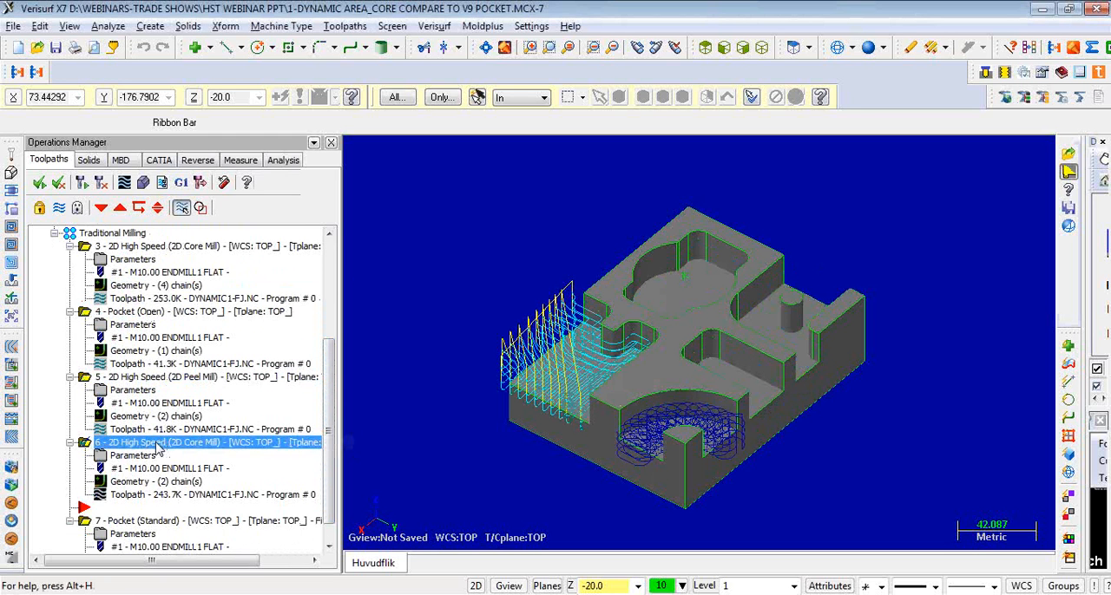
scroll(165, 442, "down", 1)
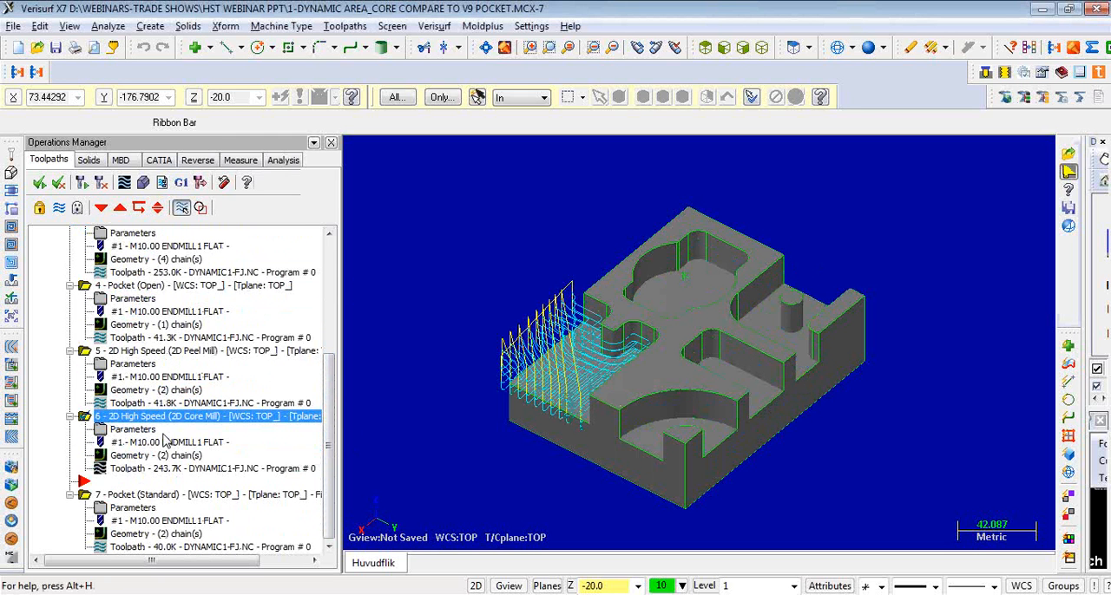
left_click(179, 494)
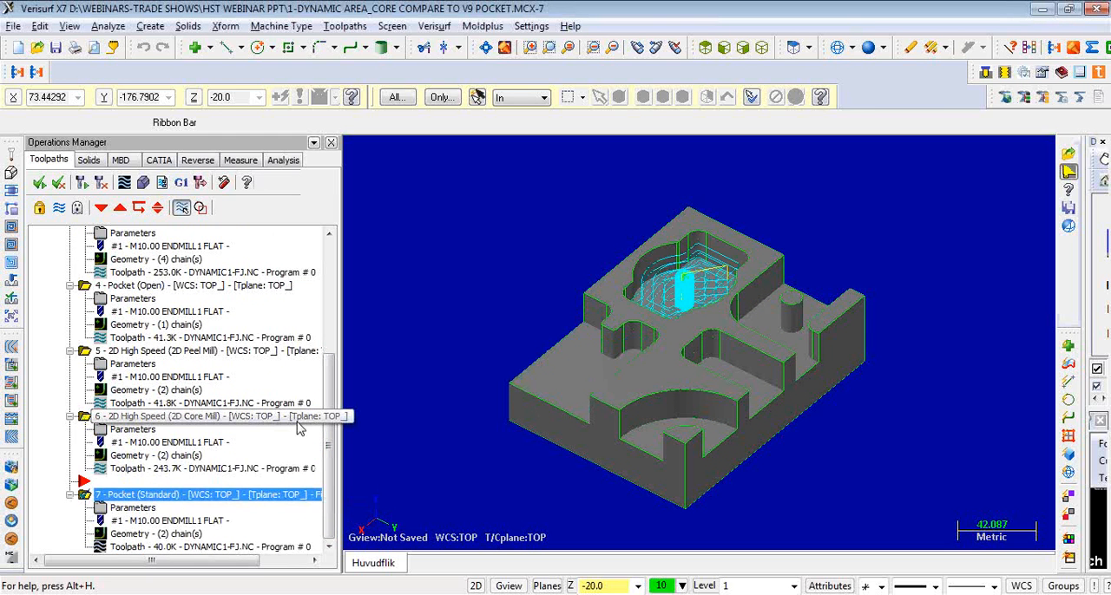
- Place the insert position for new operations directly after operation 2, the Dynamic Area Mill, in the Dynamic Mill group
scroll(225, 378, "up", 2)
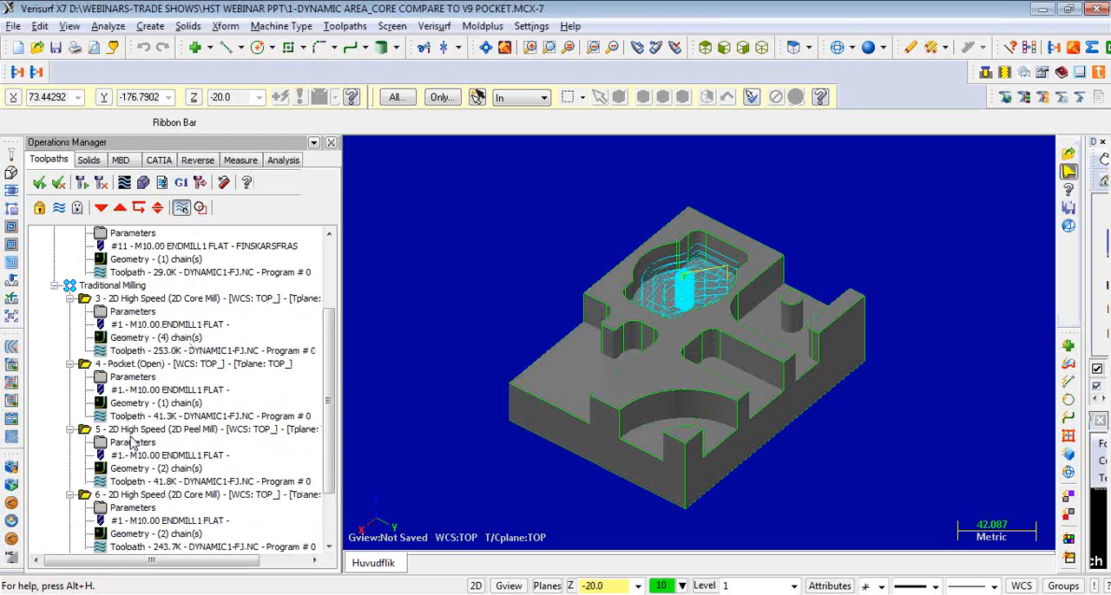
scroll(193, 428, "up", 3)
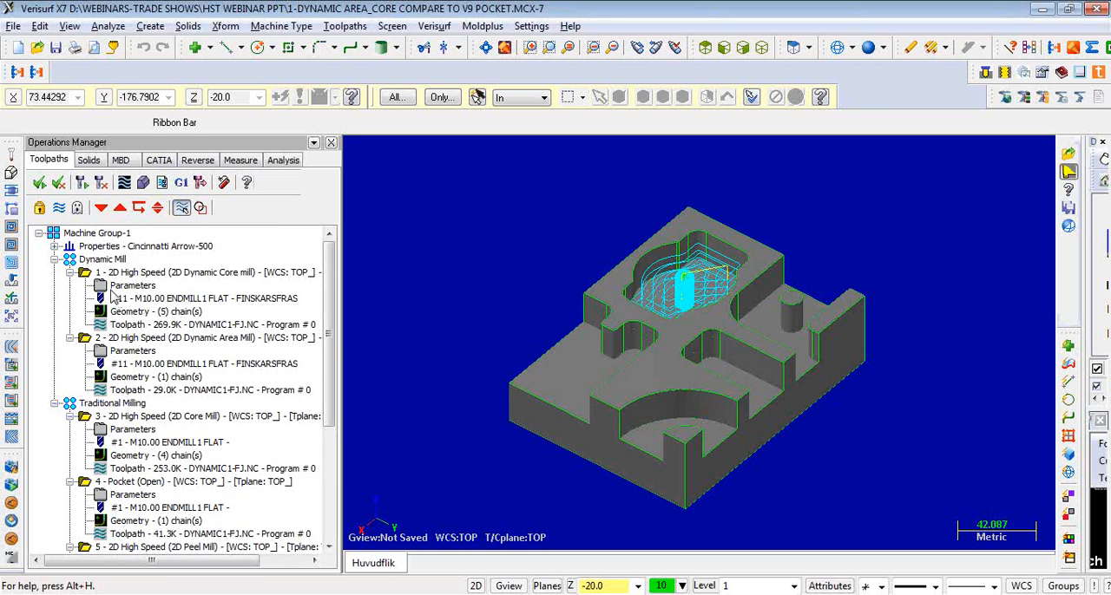
left_click(110, 340)
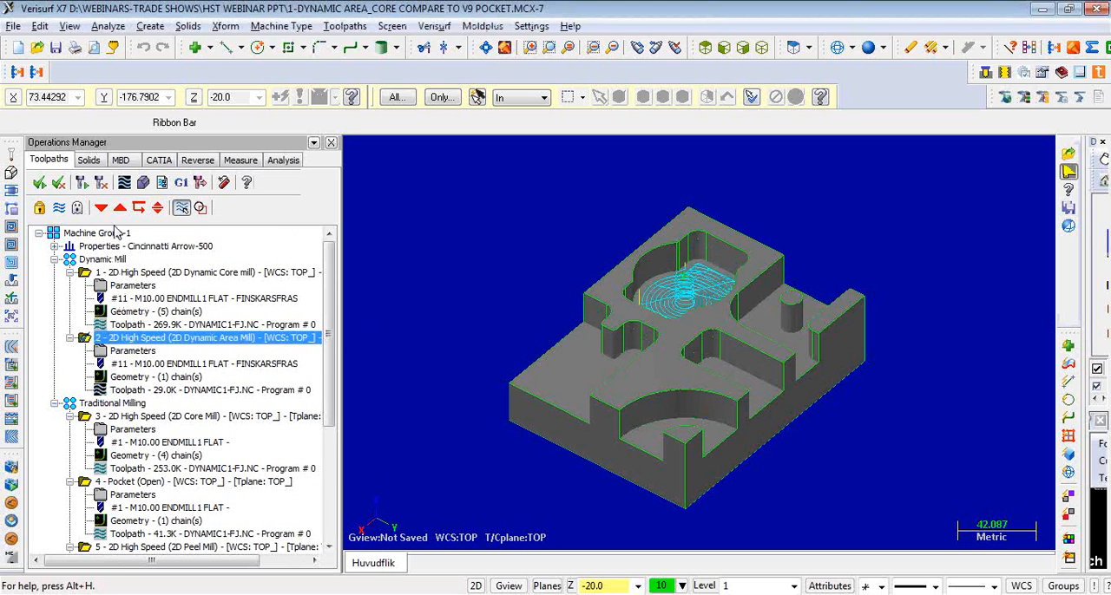
left_click(140, 211)
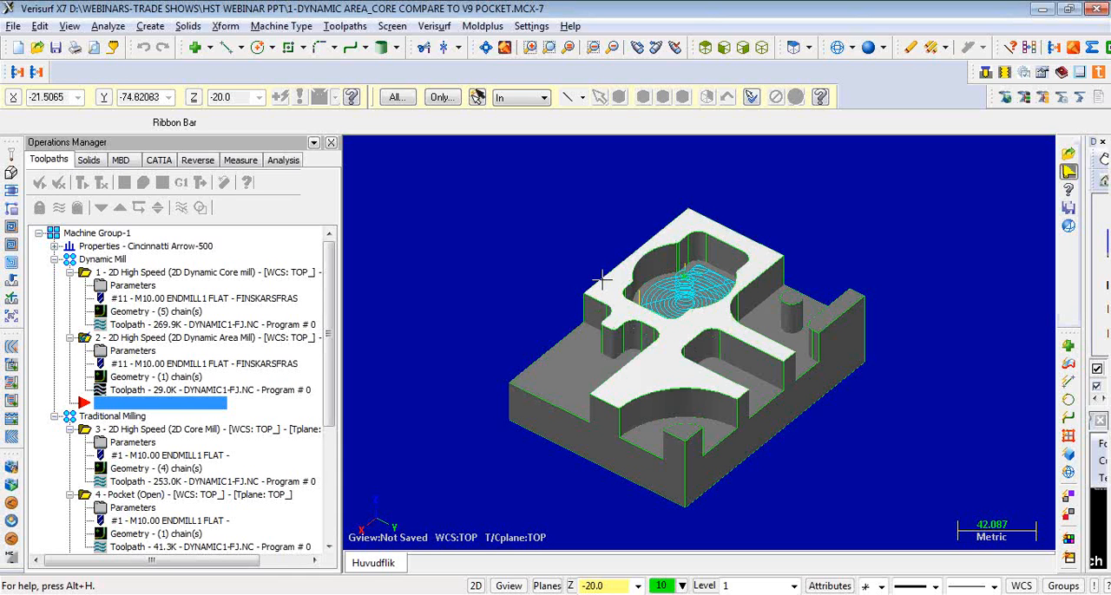
- Start a 2D High Speed Dynamic Core toolpath and chain the part's outer bottom boundary in C-plane mode
left_click(346, 26)
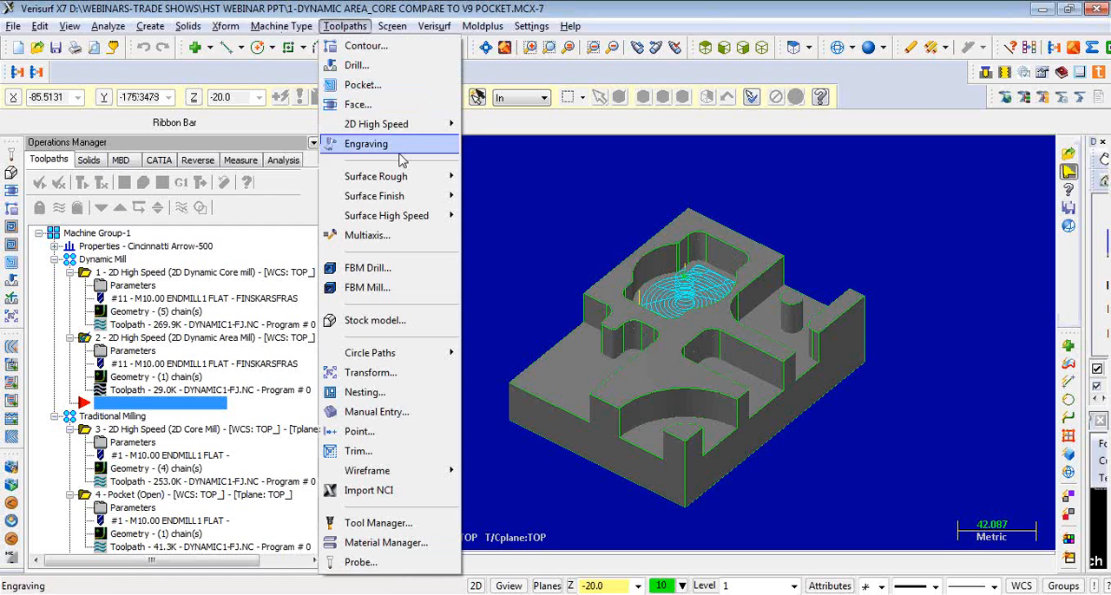
mouse_move(409, 128)
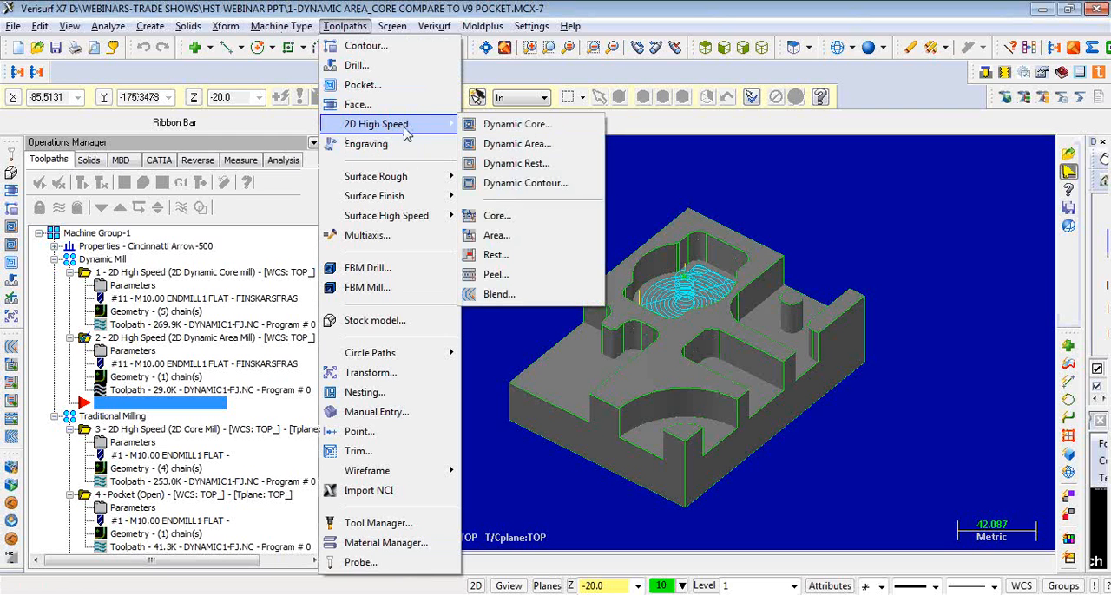
left_click(502, 132)
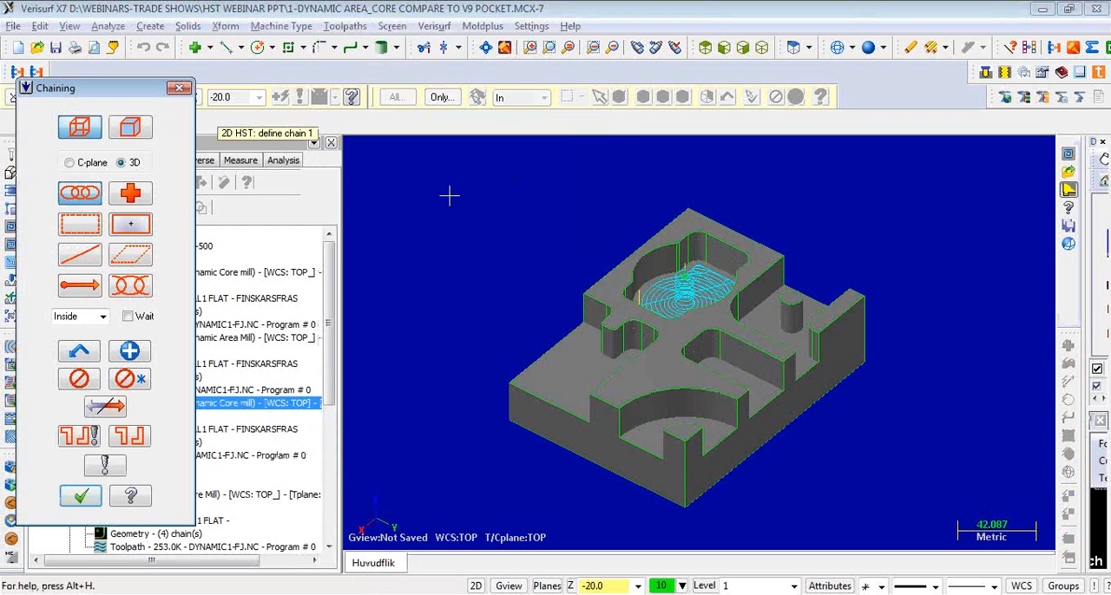
left_click(92, 163)
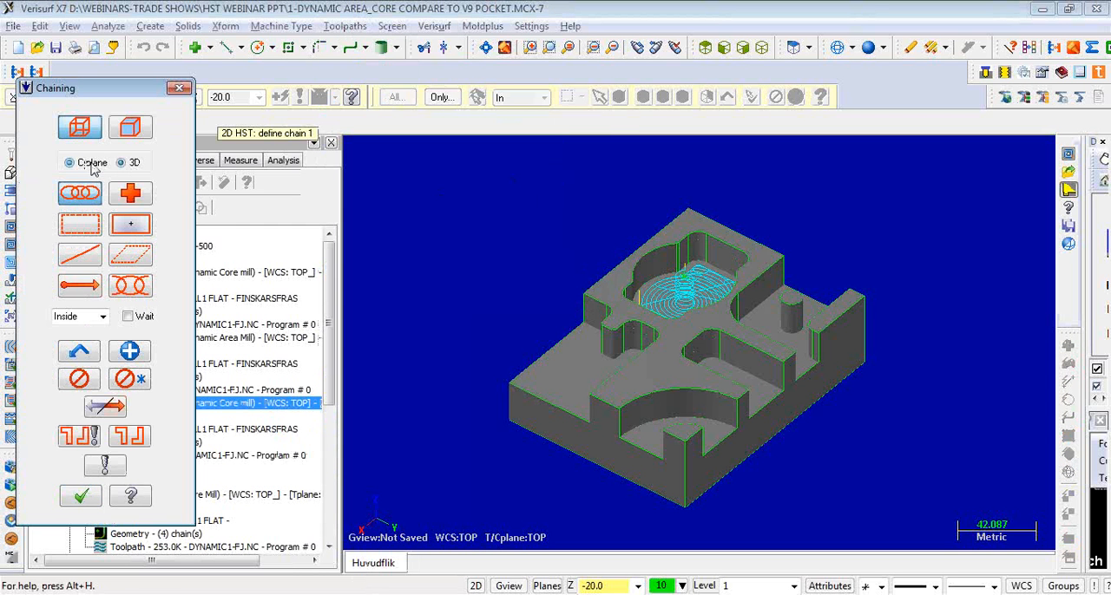
left_click(522, 429)
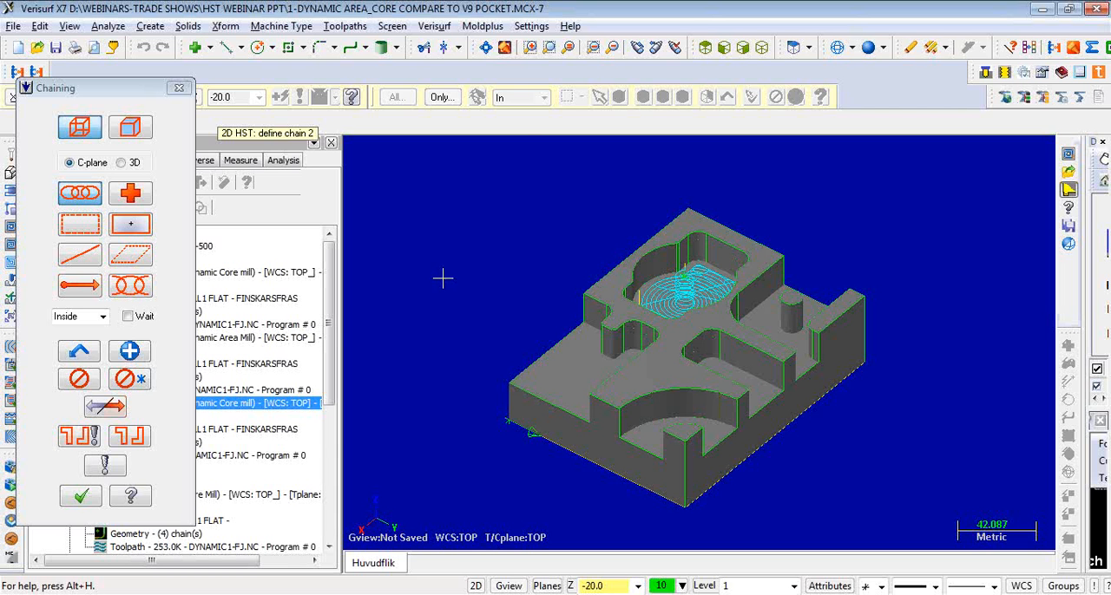
left_click(80, 497)
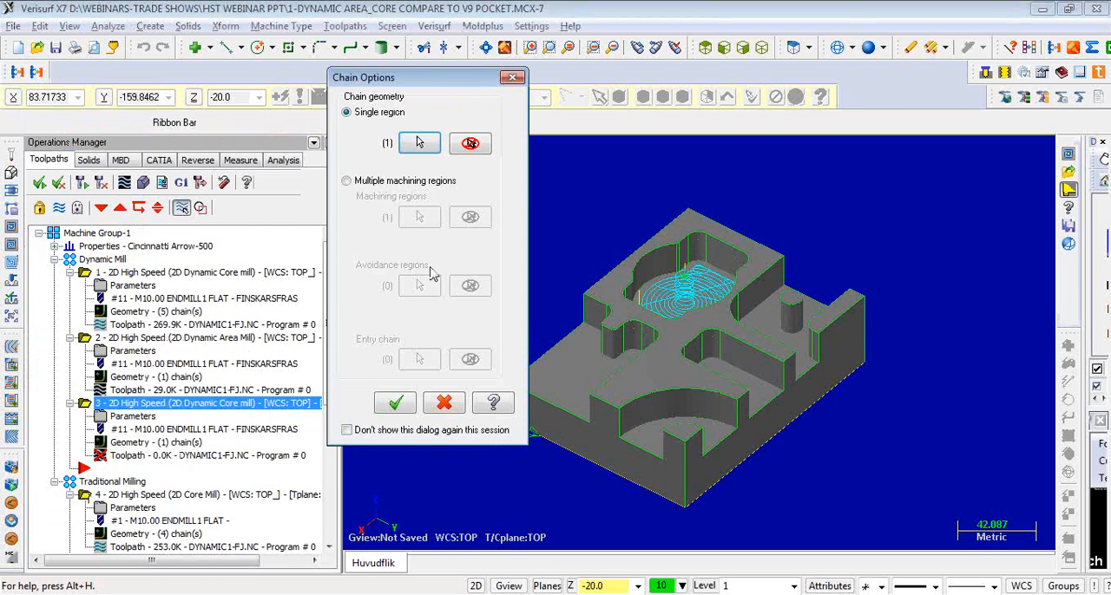
- Use multiple machining regions and chain the central island, corner boss, side wall and round post in C-plane mode as avoidance regions
left_click_drag(441, 82, 240, 62)
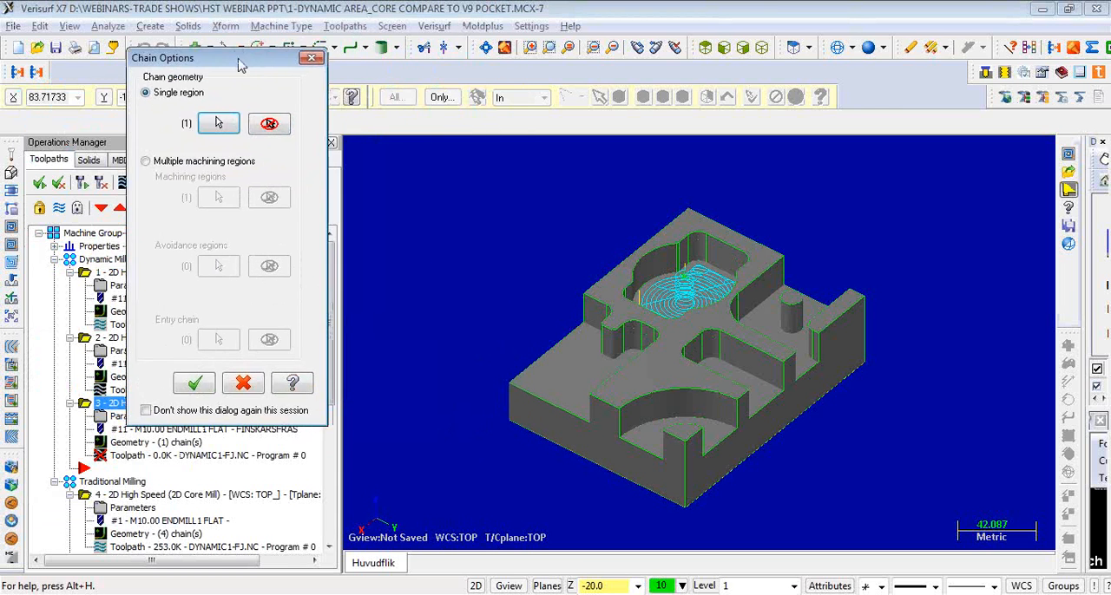
left_click(180, 163)
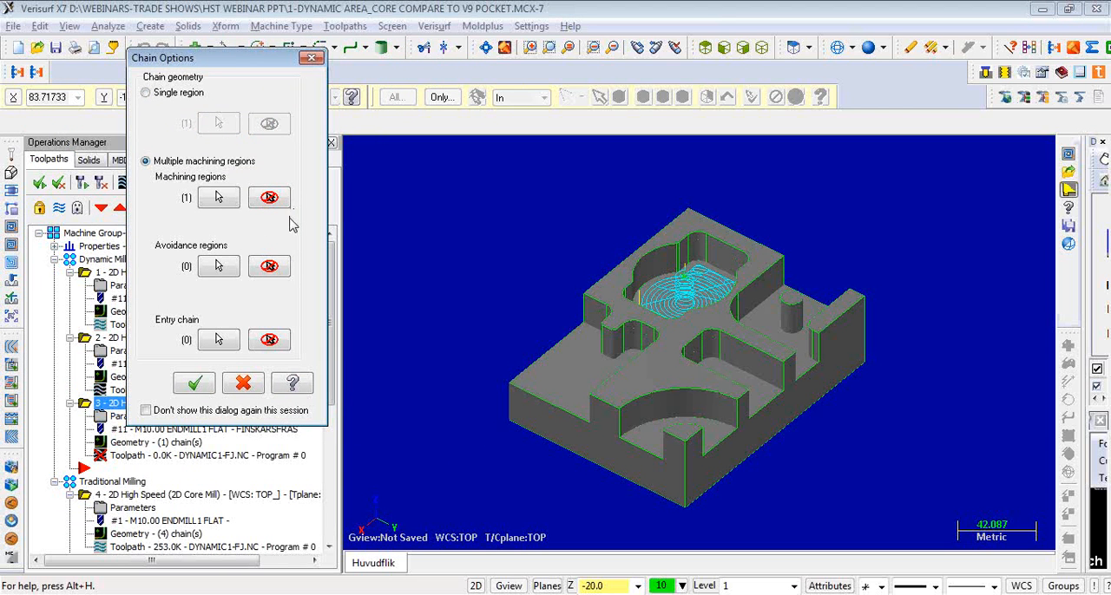
left_click(220, 268)
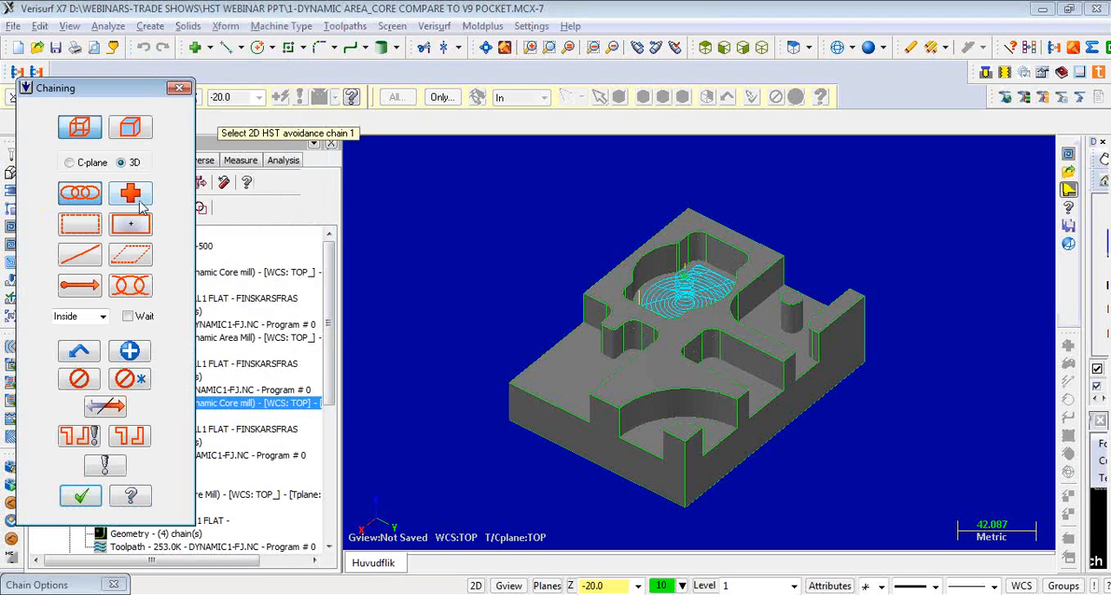
left_click(69, 163)
left_click(611, 375)
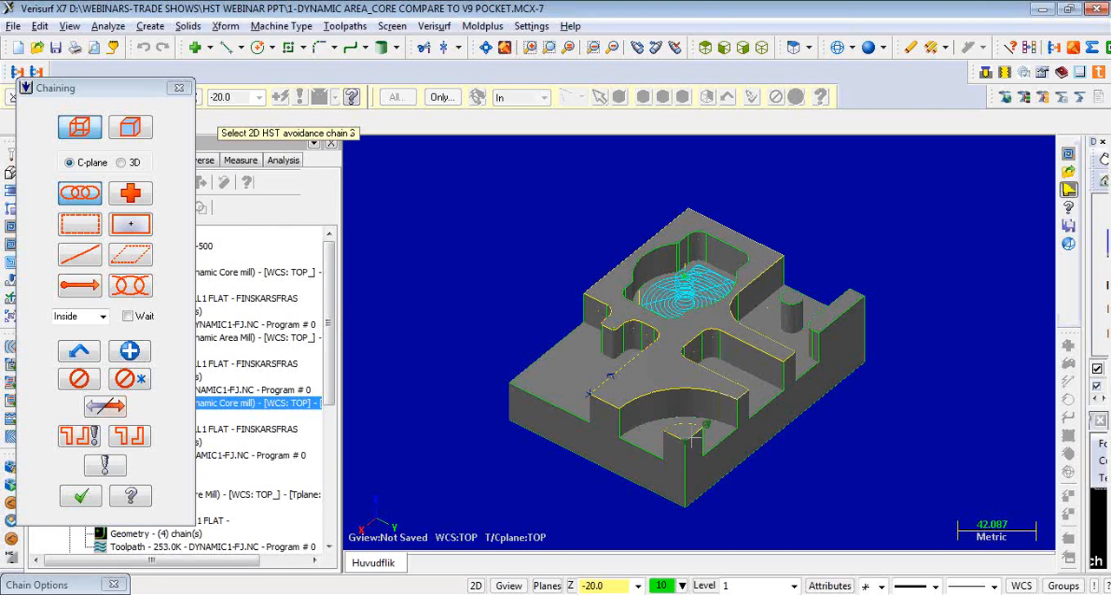
left_click(830, 327)
left_click(799, 291)
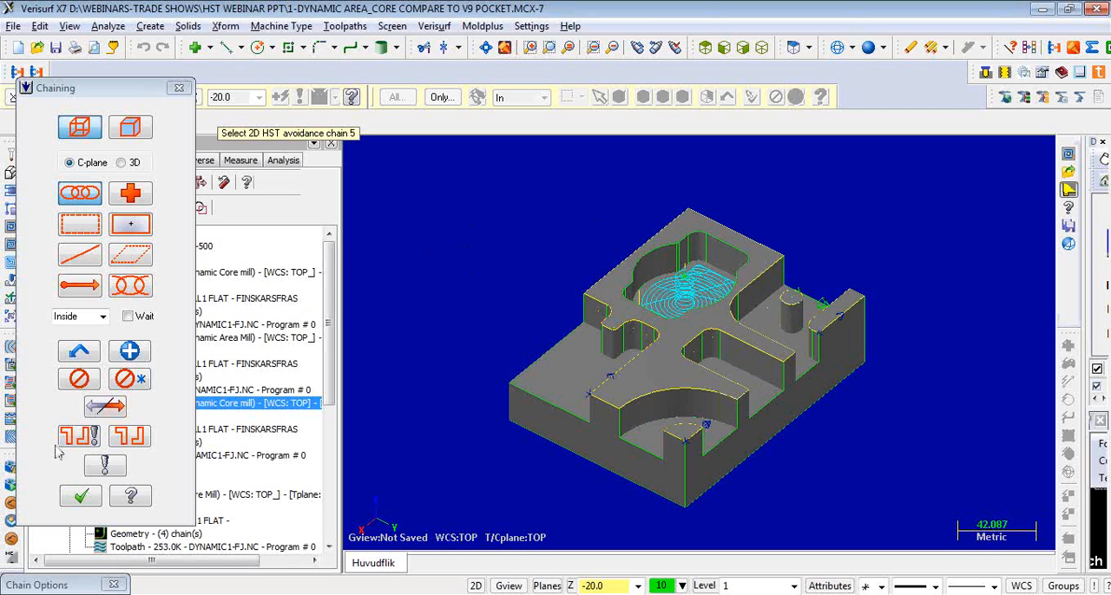
left_click(80, 496)
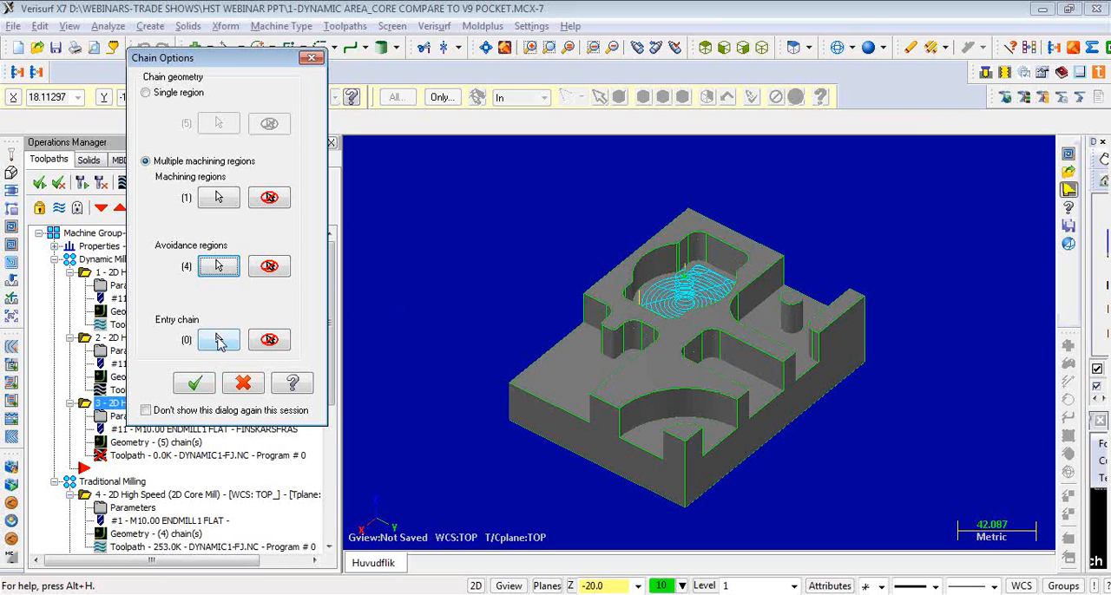
left_click(195, 383)
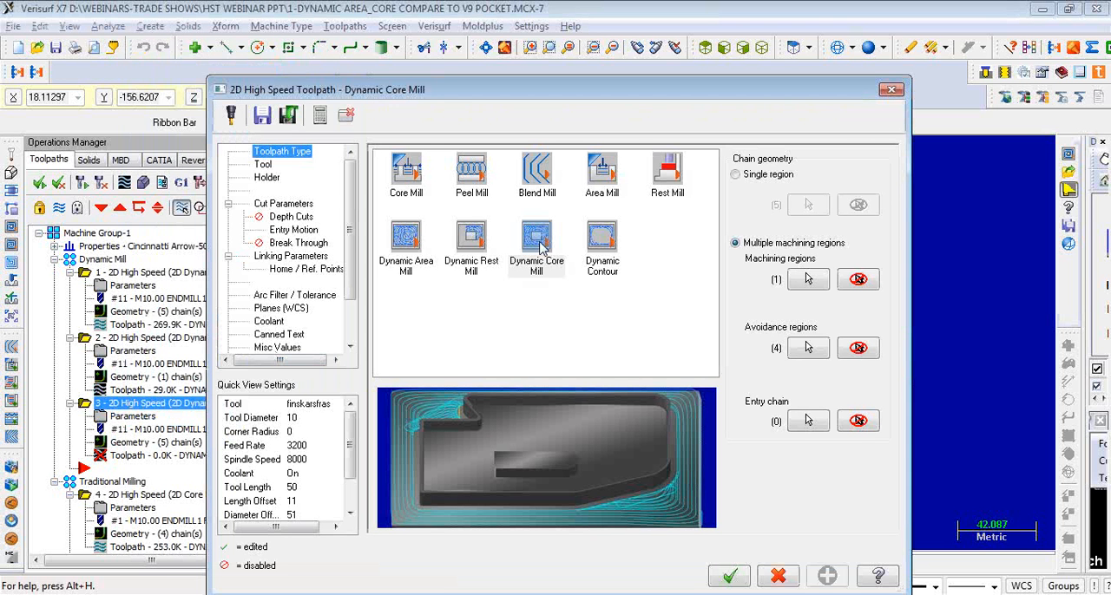
- Compare the previews of the Dynamic Area Mill and Dynamic Rest Mill types, ending with Dynamic Core Mill selected
left_click(471, 247)
left_click(408, 250)
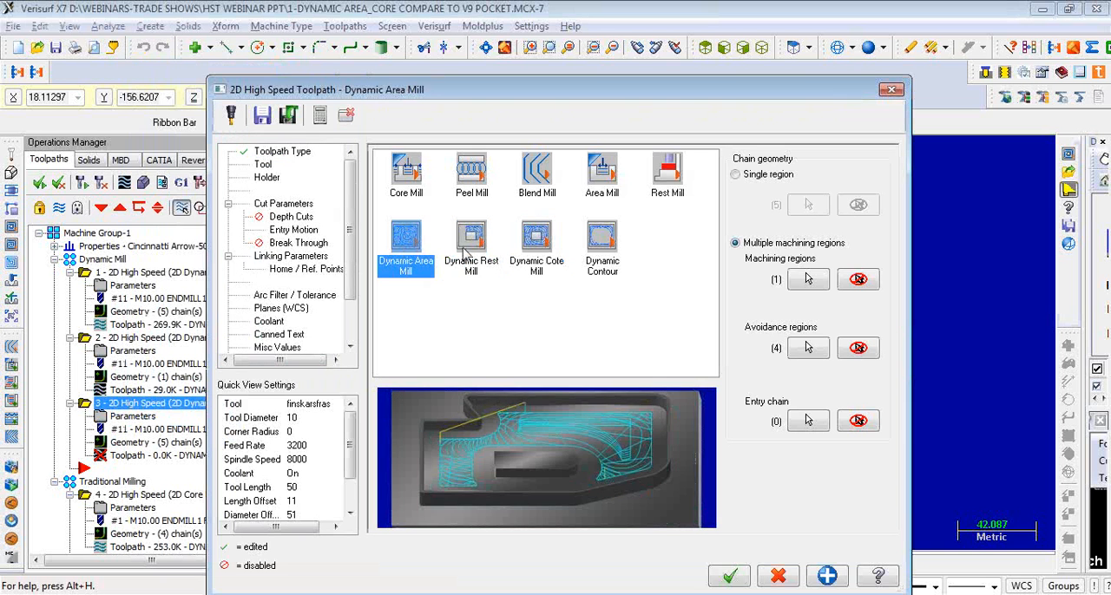
left_click(478, 243)
left_click(534, 243)
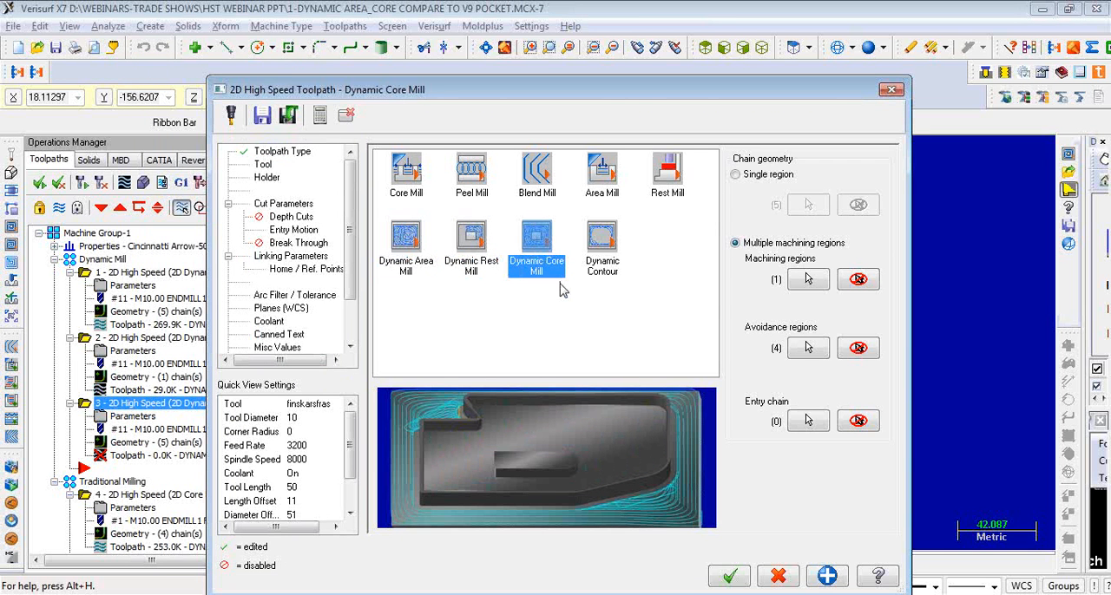
- Review the tool, holder and cut parameter settings of the Dynamic Core Mill toolpath
left_click(263, 164)
left_click(267, 177)
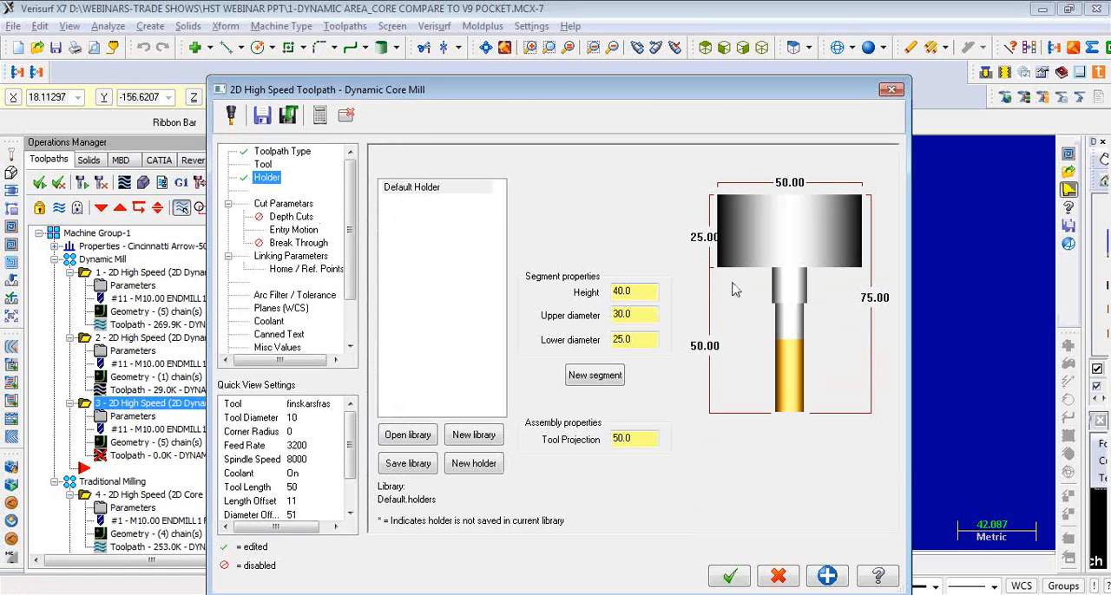
left_click(288, 205)
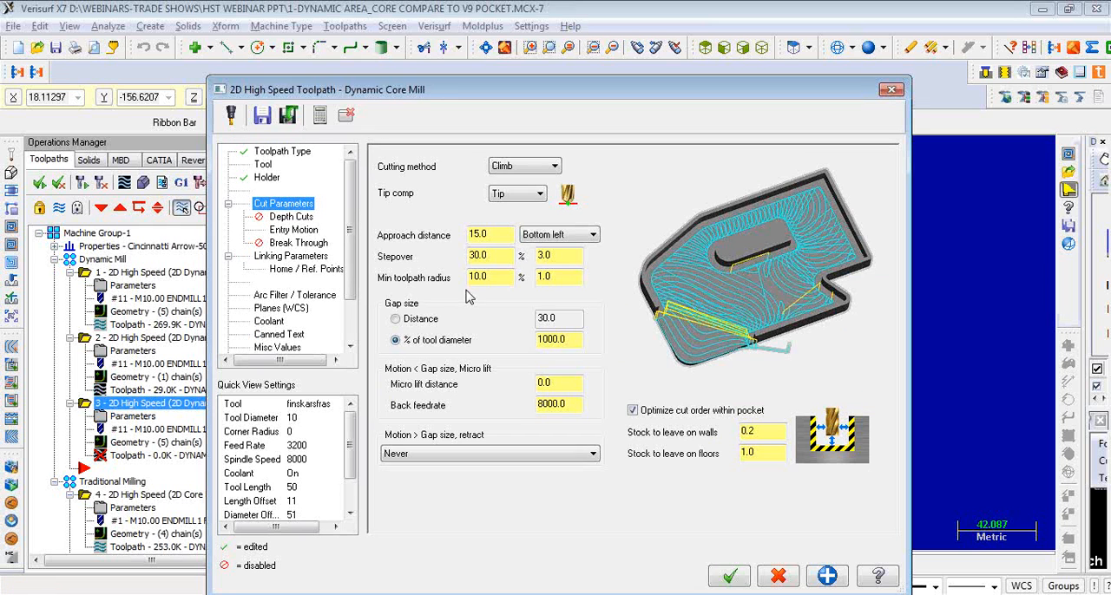
- Set the absolute cutting depth to -20.0 by picking the floor corner of the arc-shaped recess on the model
left_click(295, 256)
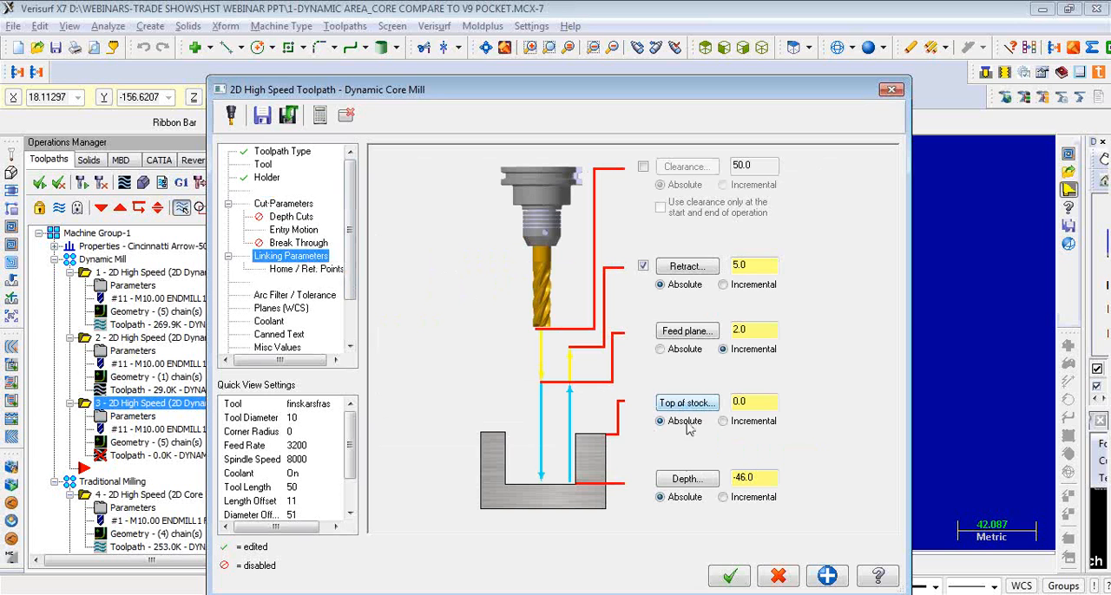
left_click(680, 482)
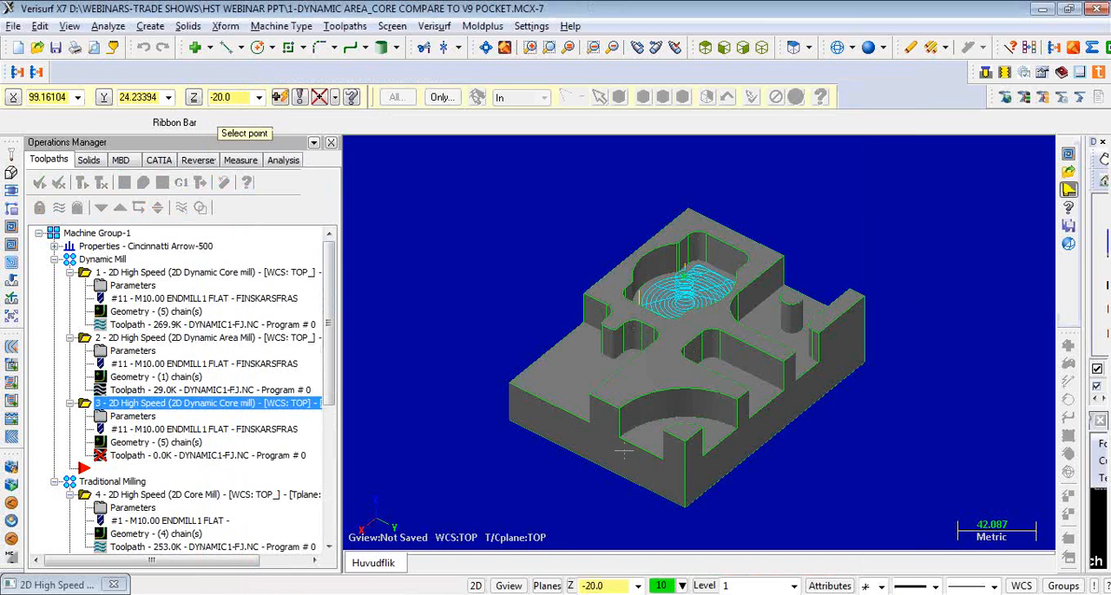
left_click(615, 444)
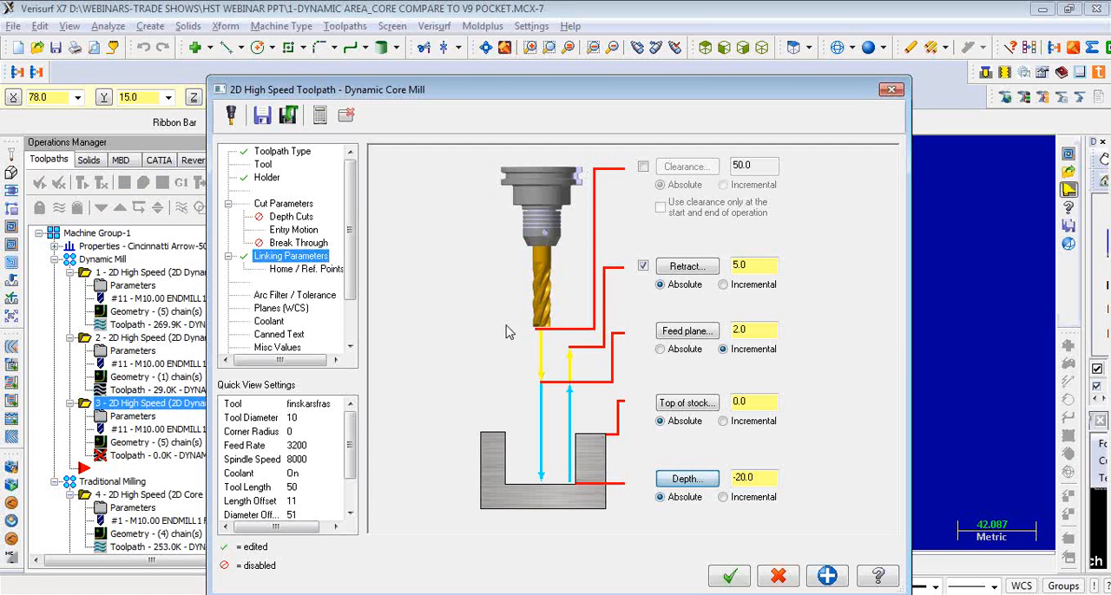
- Set the absolute top of stock to 0.0 by picking the upper corner above the arc-shaped recess, and generate the Dynamic Core Mill toolpath
left_click(683, 405)
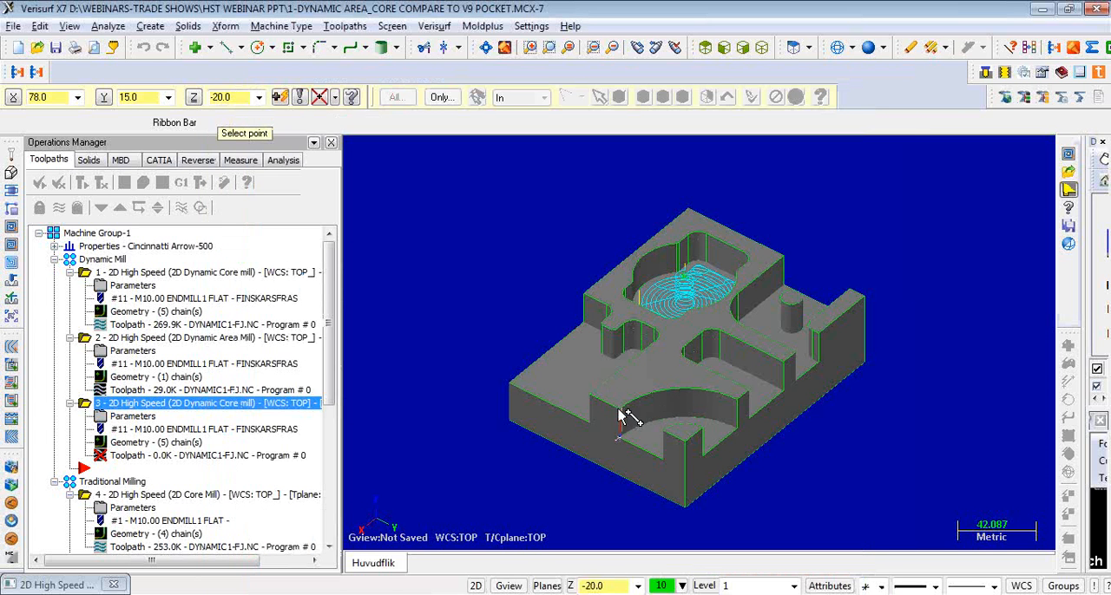
left_click(619, 411)
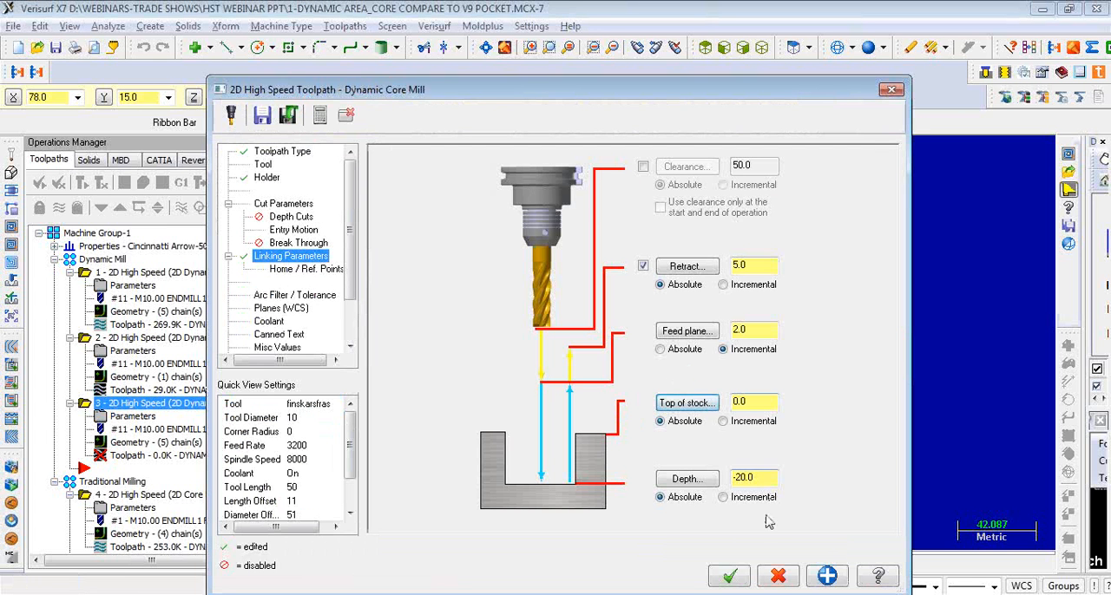
left_click(729, 578)
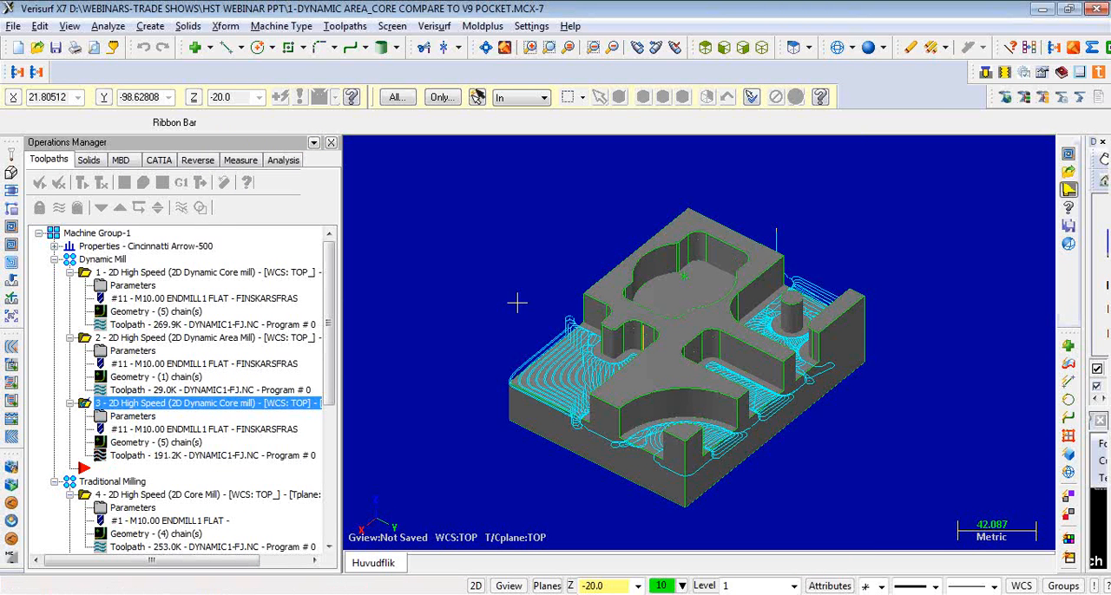
middle_click_drag(567, 254, 534, 261)
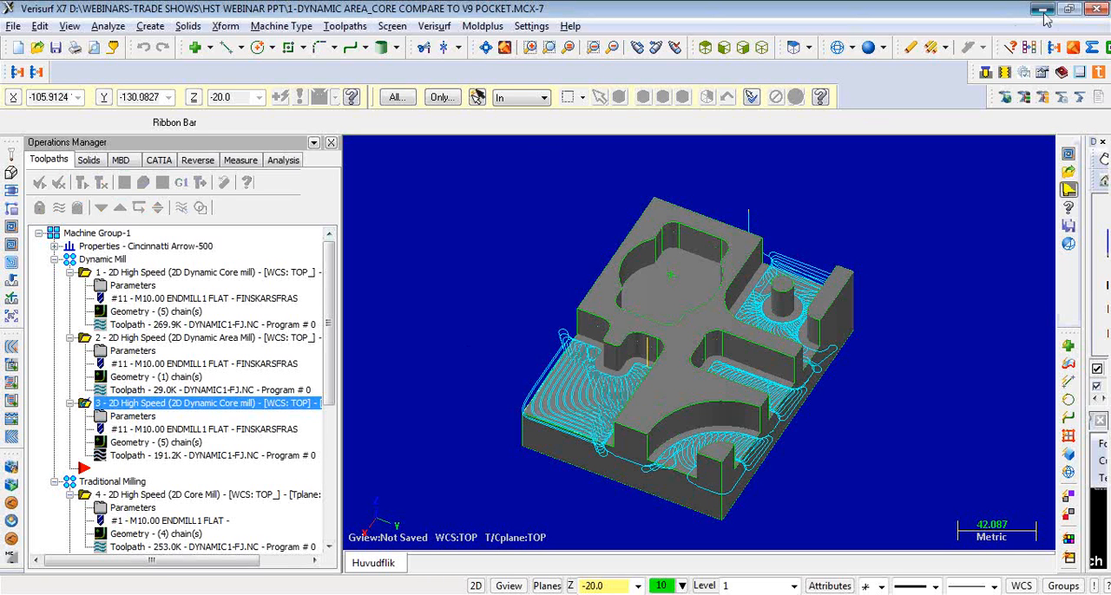
- Open the part file 2-DYNAMIC AREA CK.MCX-7 without saving changes to the current file
left_click(12, 28)
left_click(71, 64)
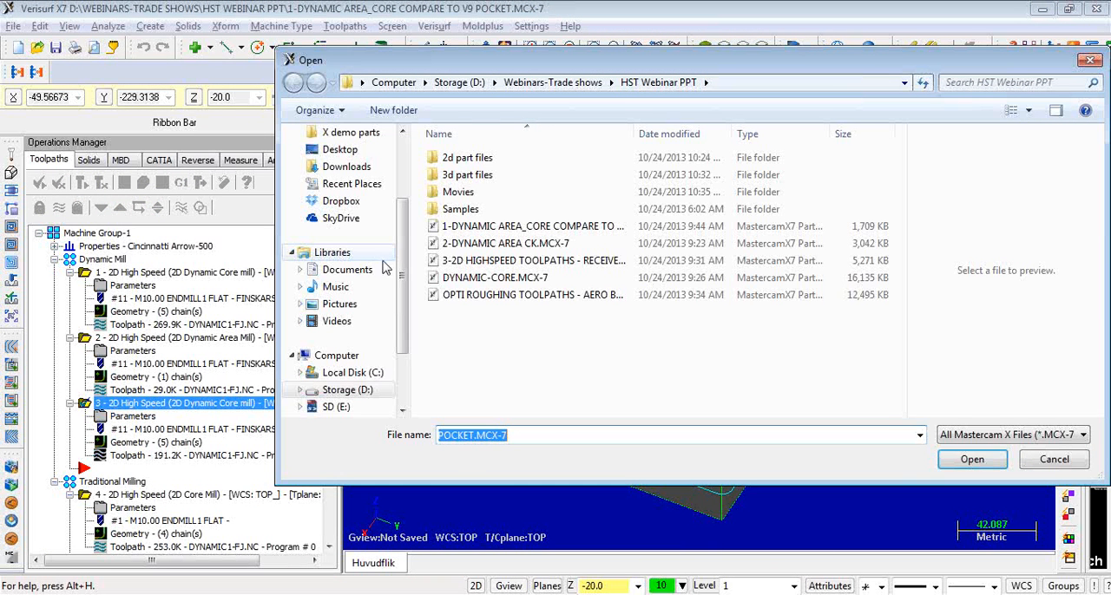
left_click(471, 245)
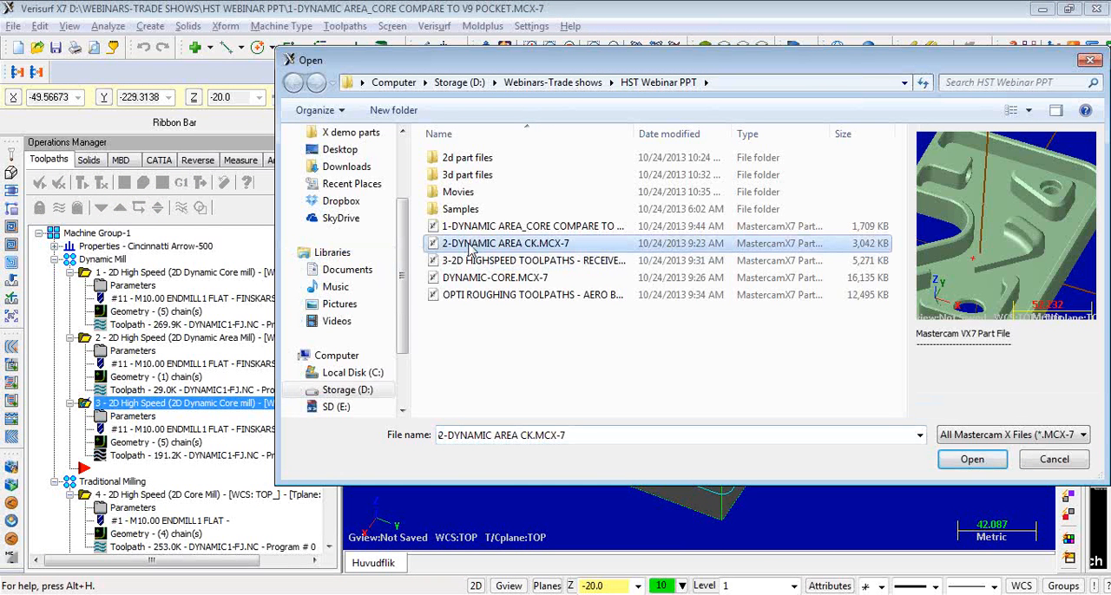
double_click(471, 245)
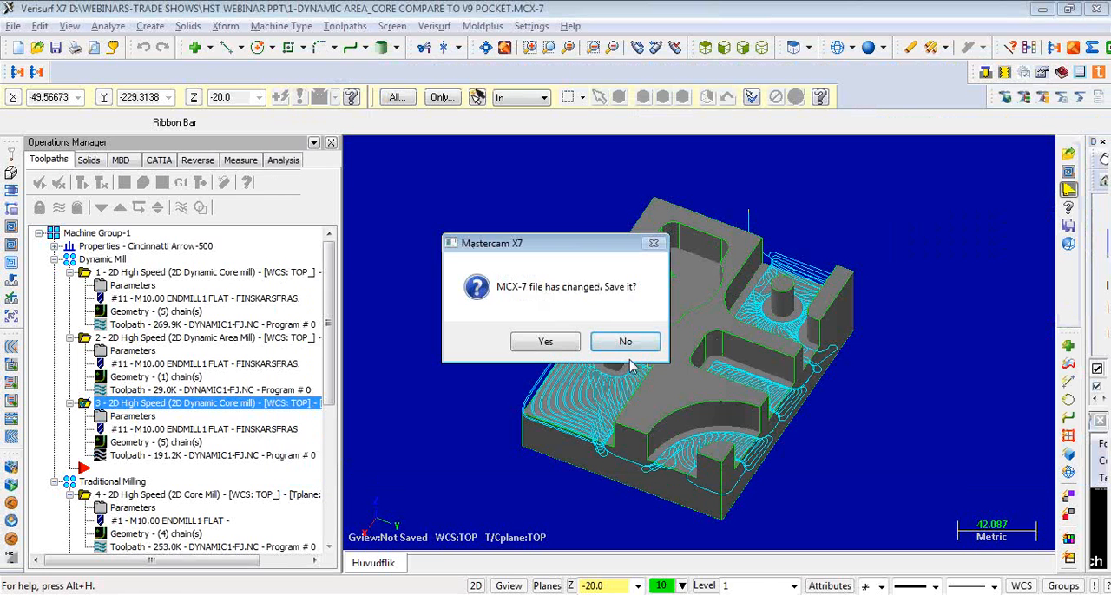
left_click(632, 340)
scroll(461, 243, "down", 3)
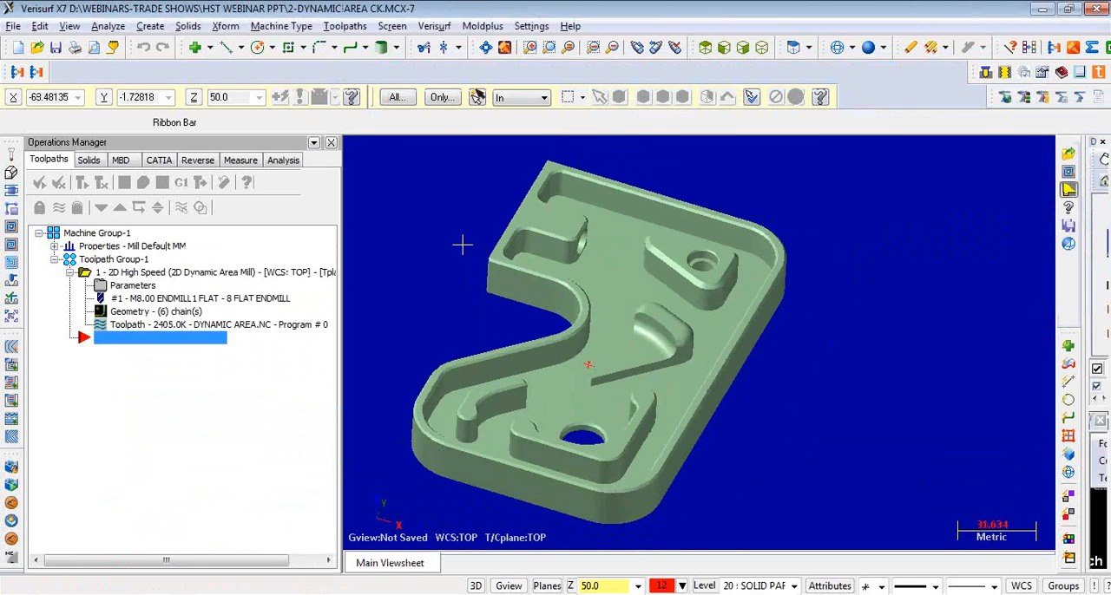
- Backplot the beginning of the Dynamic Area Mill toolpath to examine the entry motion at the round through-hole
middle_click_drag(684, 359, 564, 304)
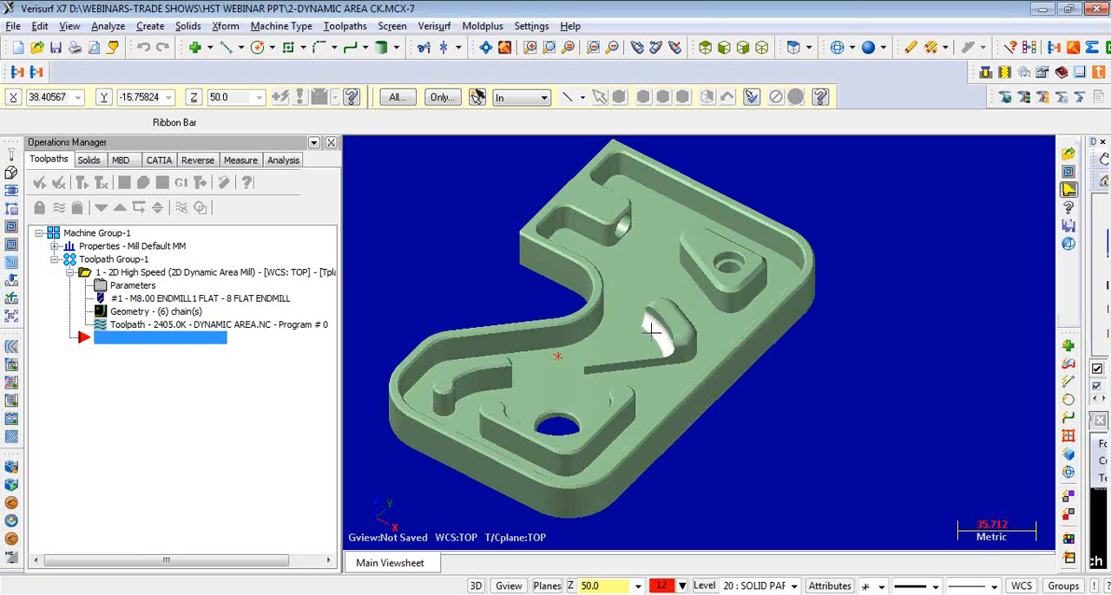
left_click(224, 325)
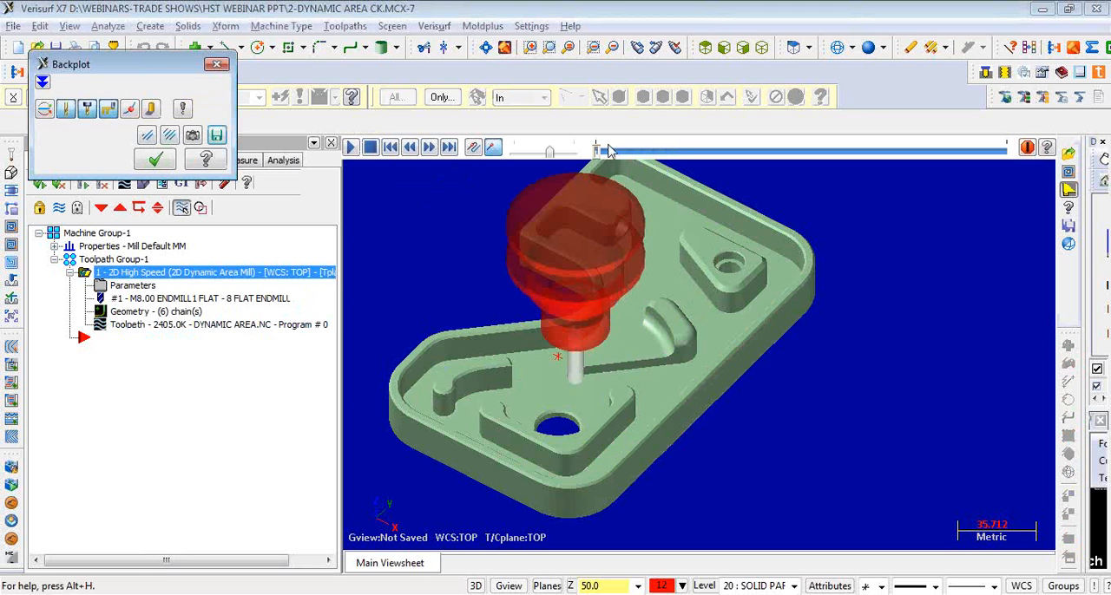
left_click_drag(596, 152, 612, 154)
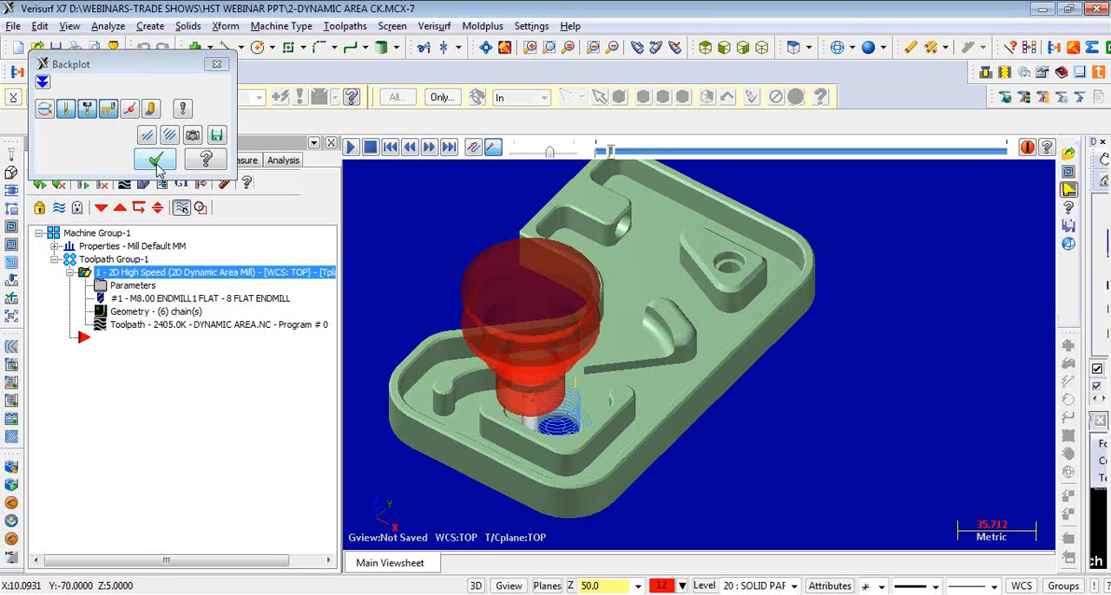
left_click(155, 160)
middle_click_drag(778, 397, 796, 435)
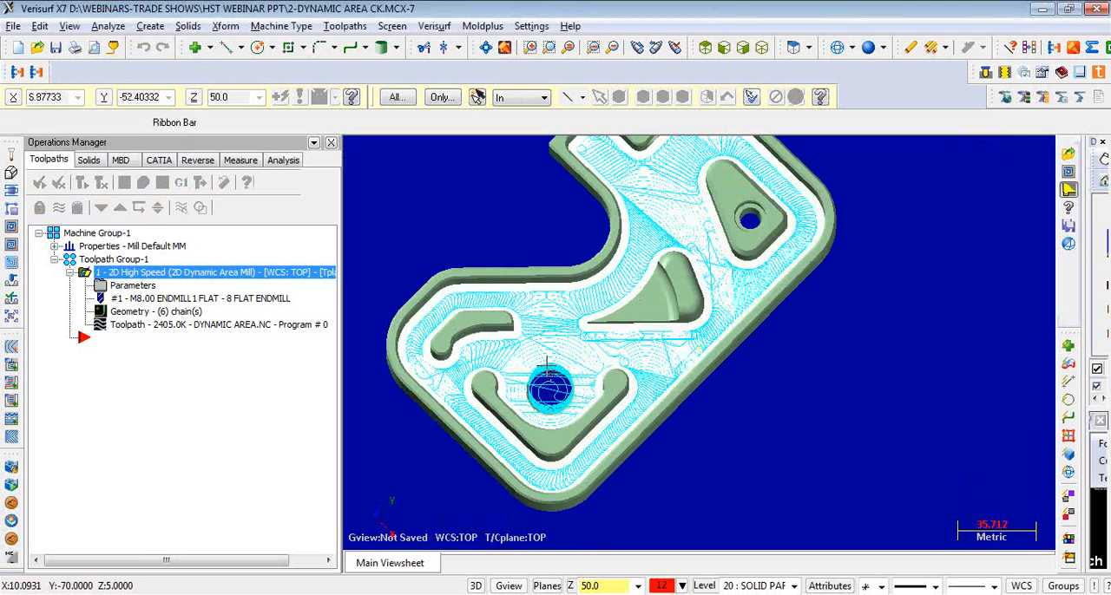
middle_click_drag(584, 351, 911, 372)
- Backplot the Dynamic Area Mill toolpath through to its end and inspect the coverage of the pocket floor
left_click(200, 325)
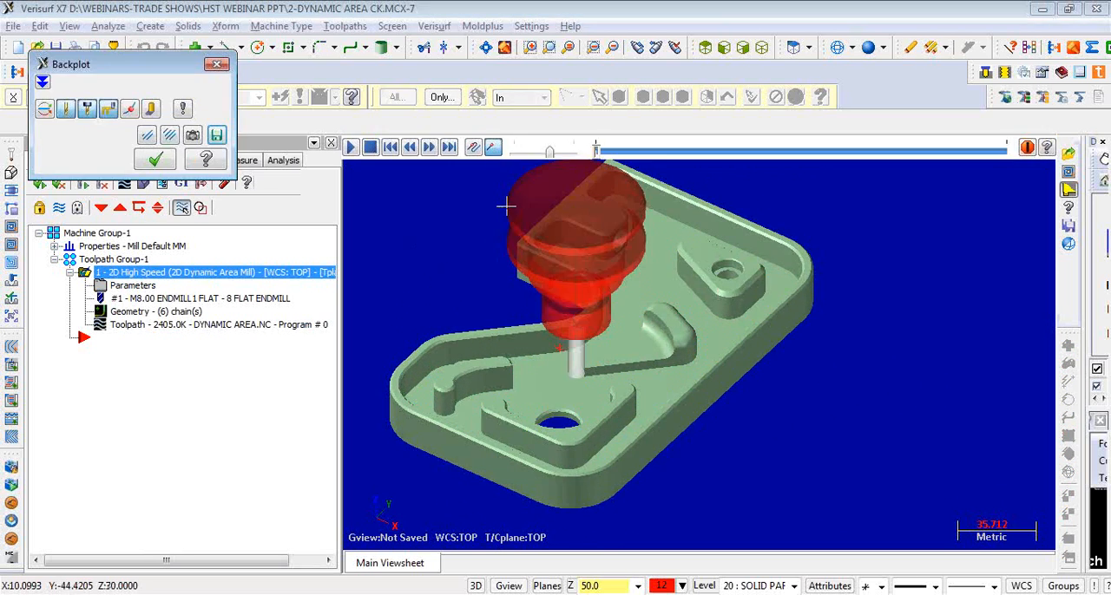
left_click_drag(597, 152, 1014, 184)
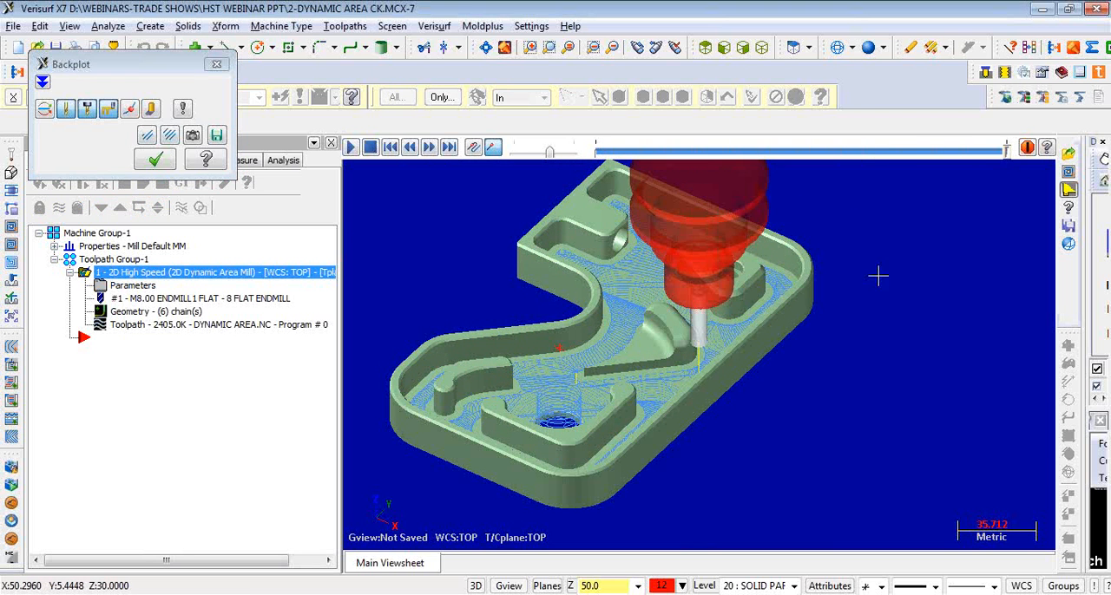
left_click(156, 159)
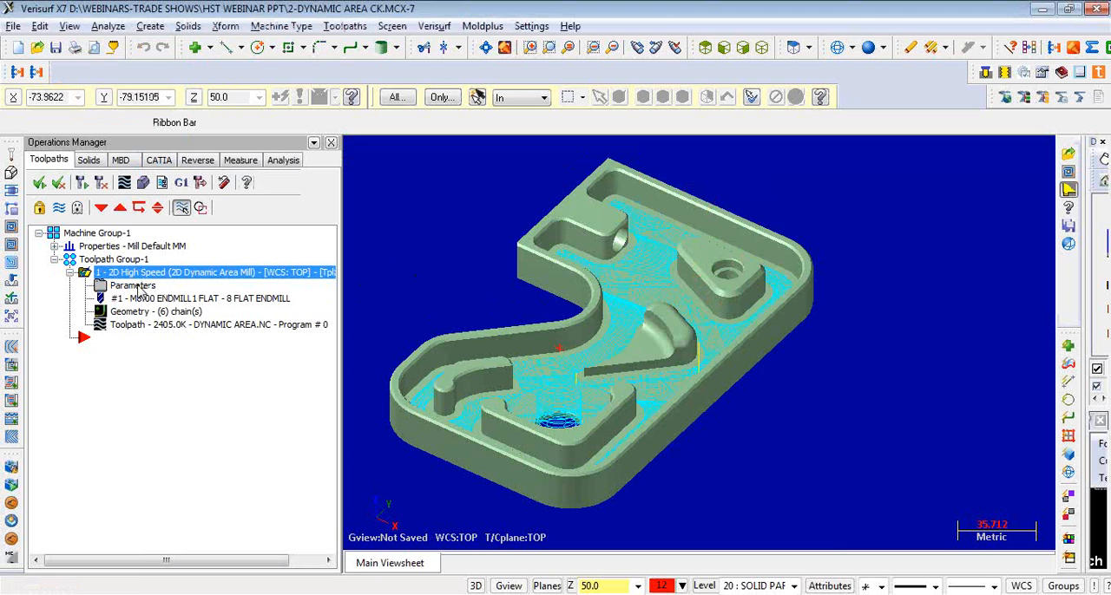
mouse_move(520, 260)
middle_mouse_down()
mouse_move(498, 257)
mouse_move(518, 271)
middle_mouse_up()
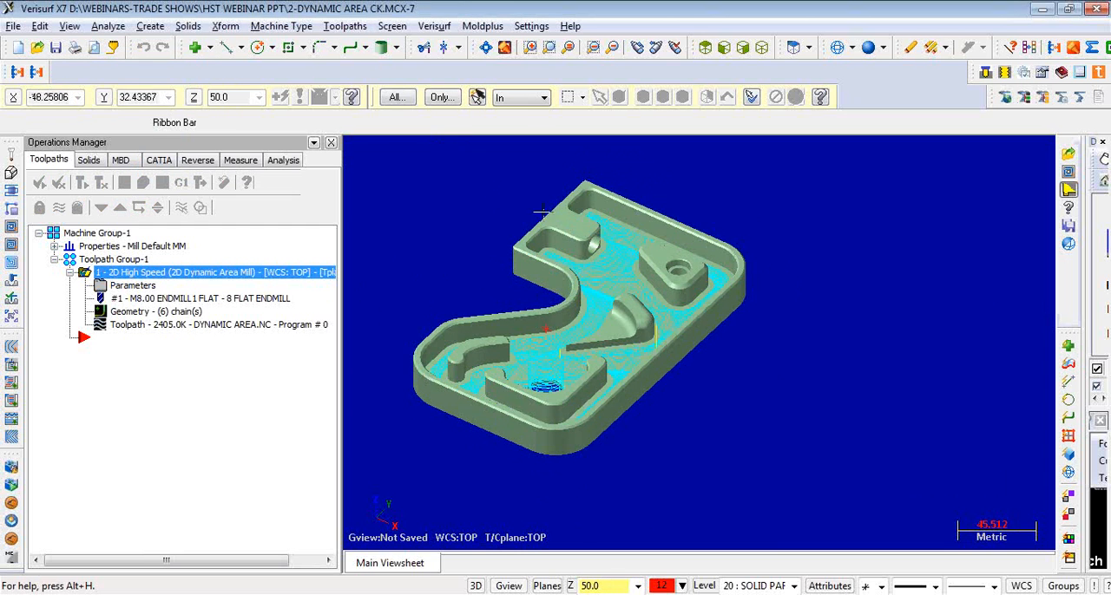
scroll(405, 196, "up", 2)
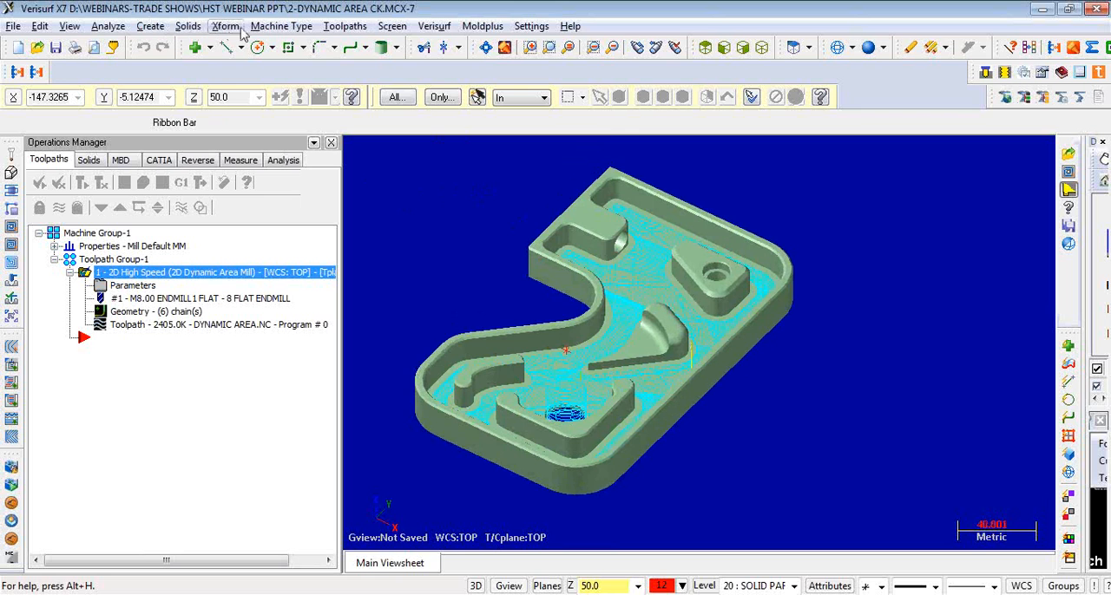
left_click(276, 26)
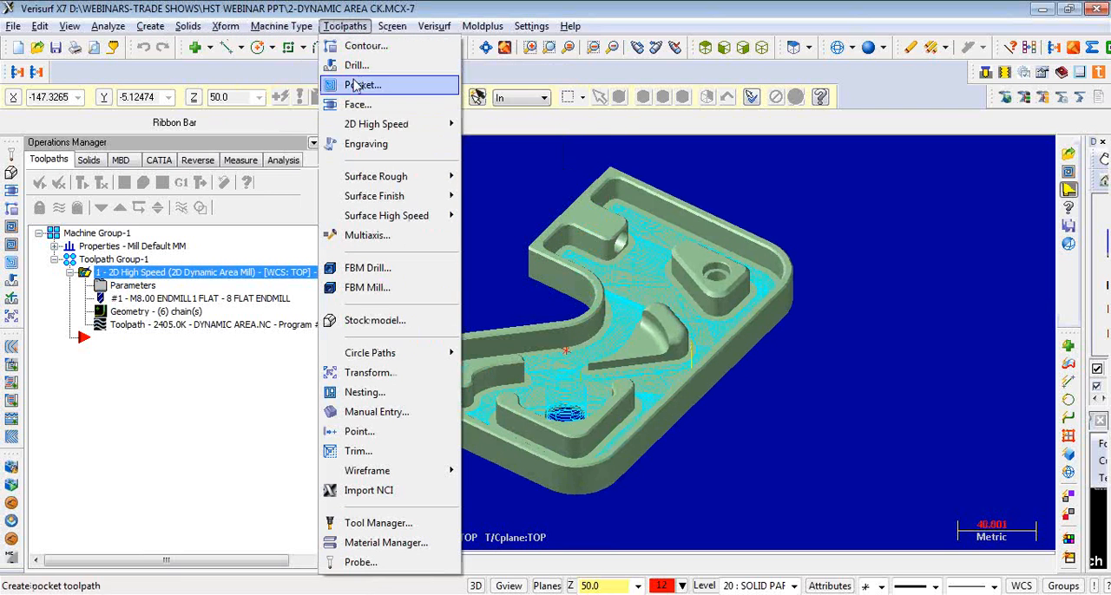
mouse_move(364, 128)
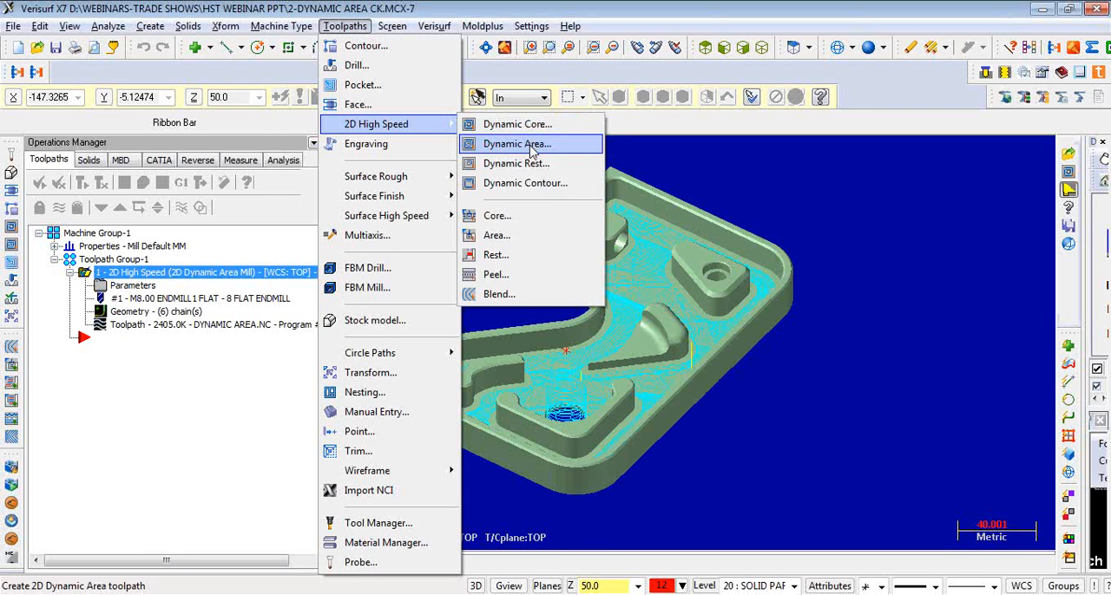
key("Escape")
key("Escape")
key("Escape")
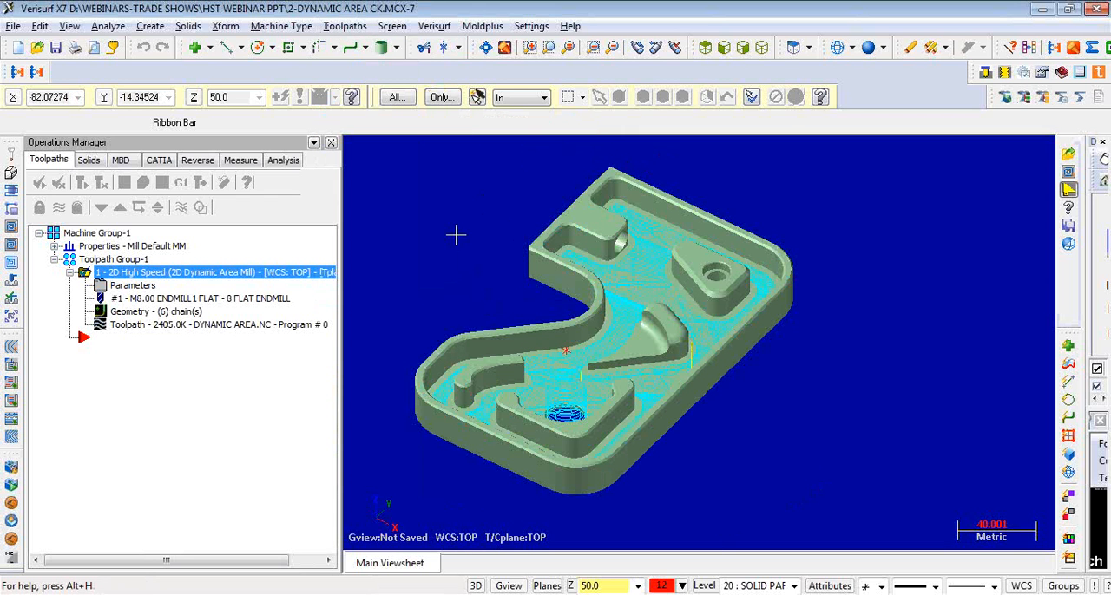
left_click(620, 272)
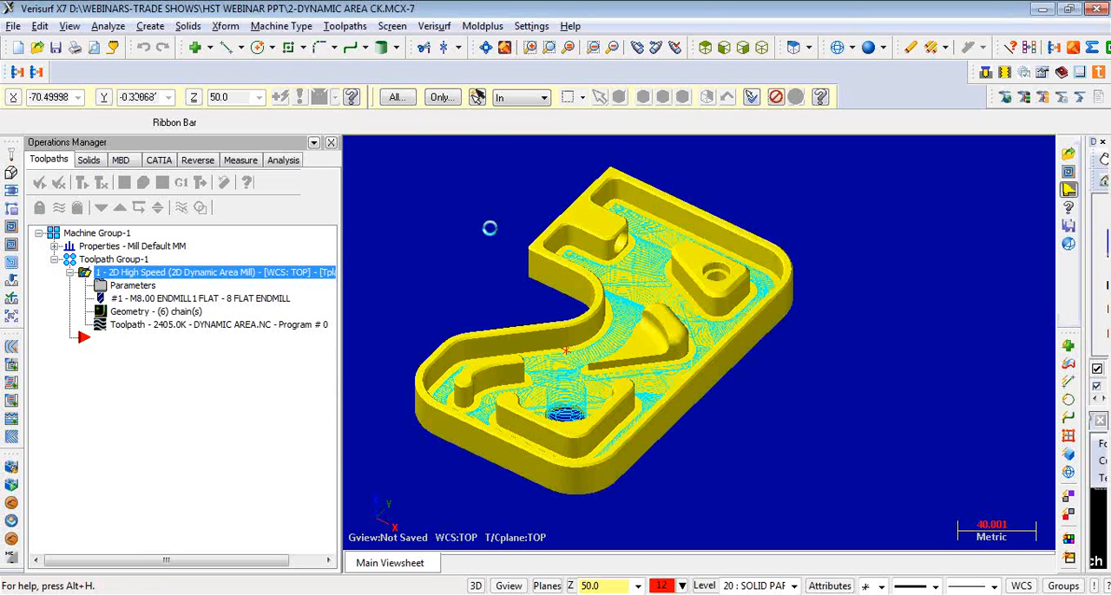
- Create a silhouette boundary from the solid face of the pocket floor, using 0.02 tessellation and filter tolerances with arc fit
left_click(150, 26)
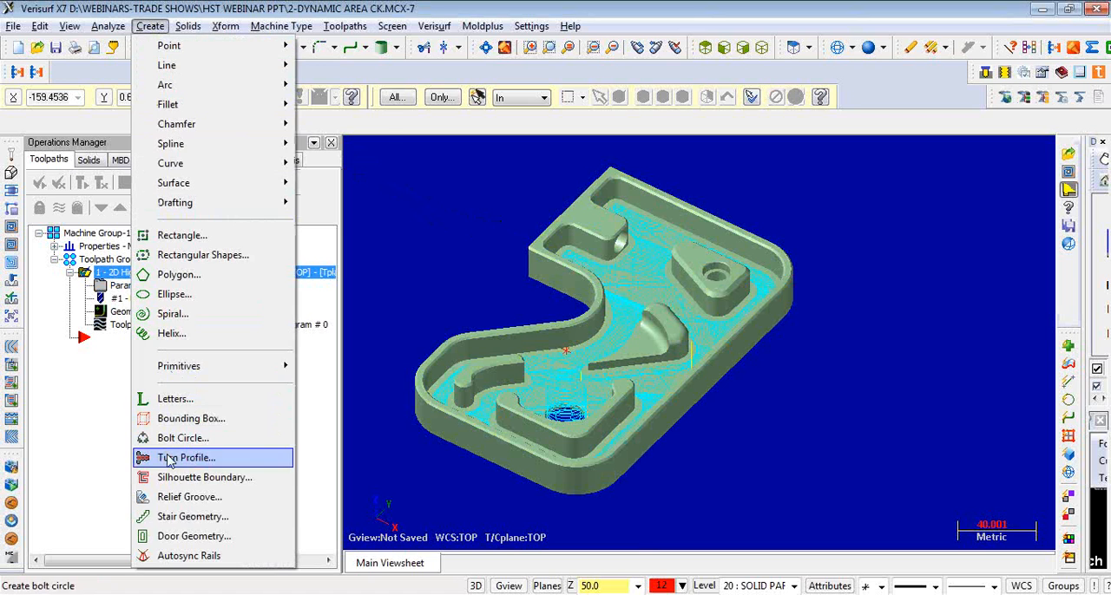
left_click(180, 478)
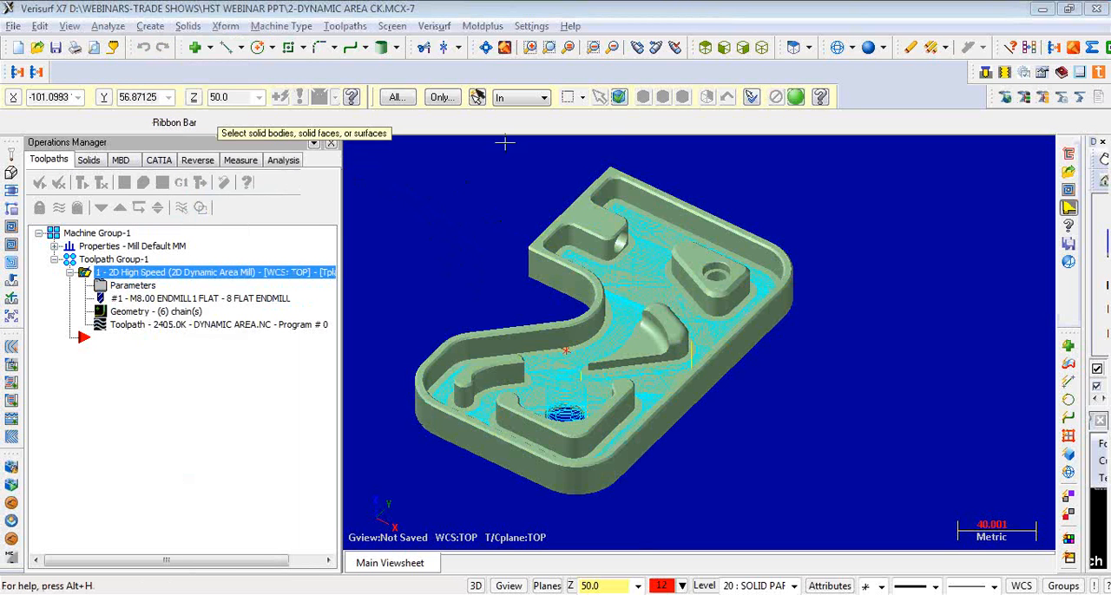
left_click(619, 98)
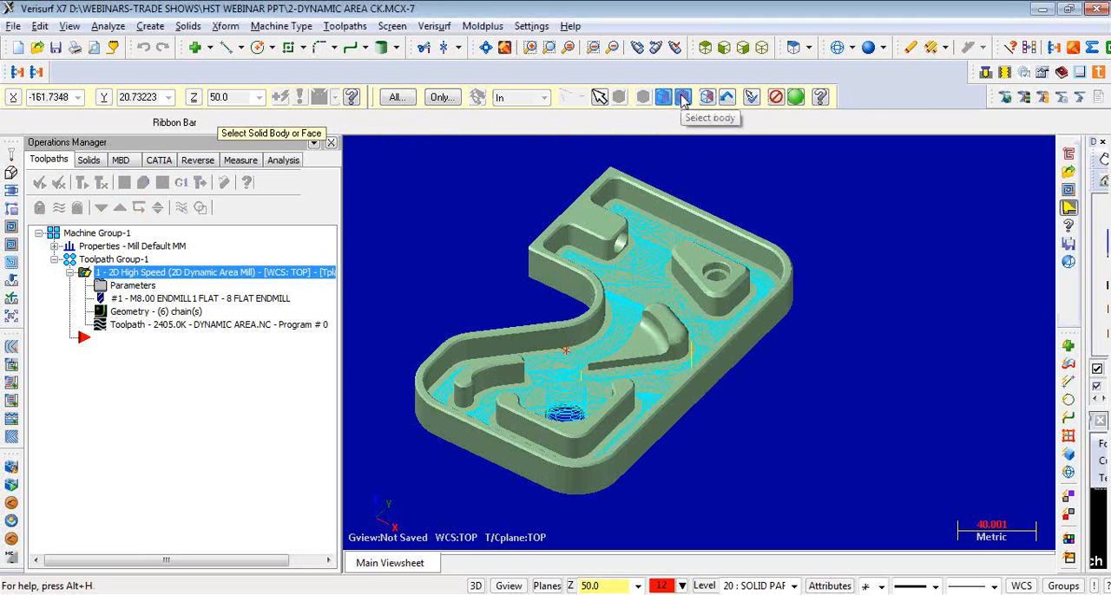
left_click(656, 263)
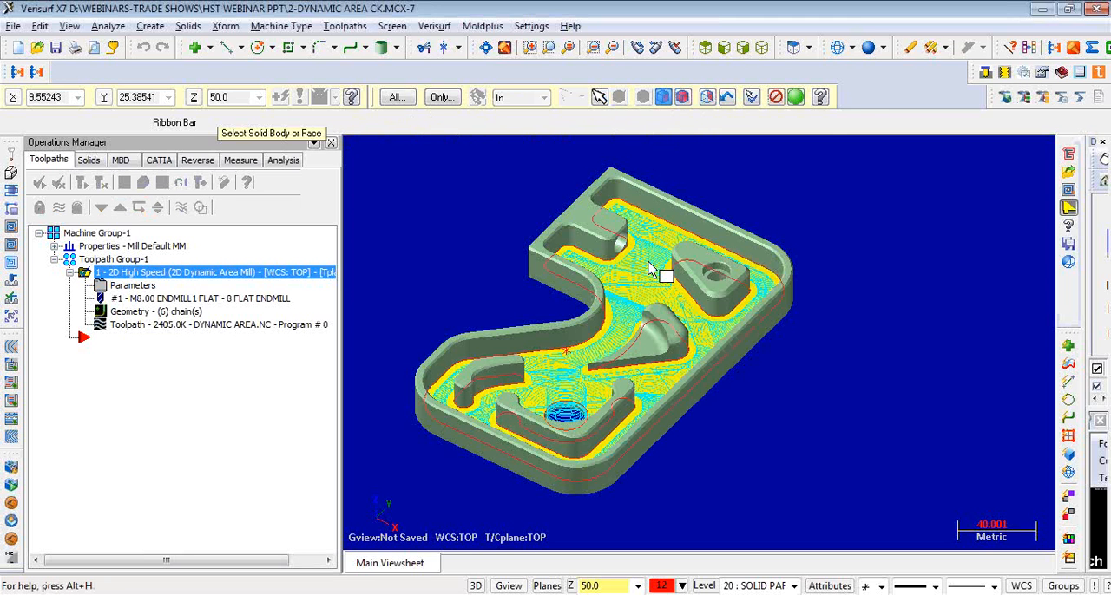
left_click(795, 98)
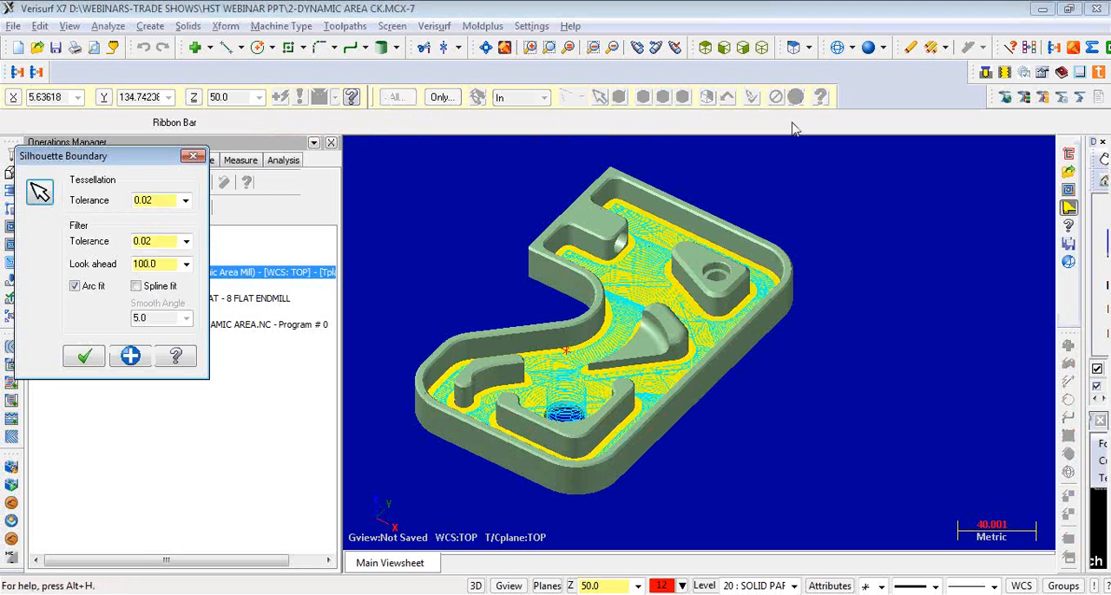
left_click(84, 357)
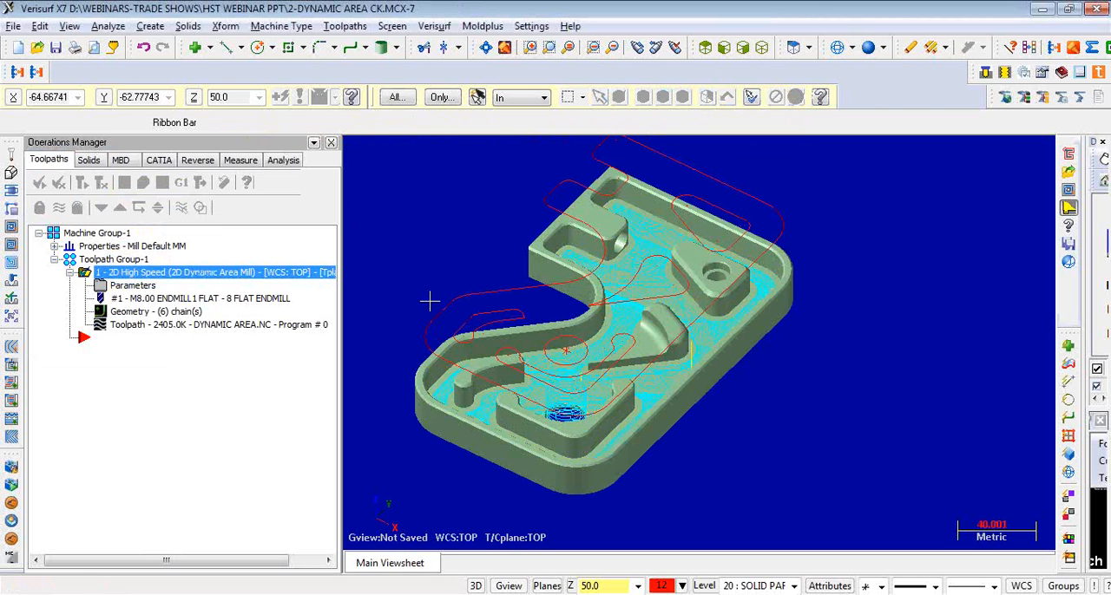
mouse_move(842, 394)
middle_mouse_down()
mouse_move(868, 397)
mouse_move(846, 383)
middle_mouse_up()
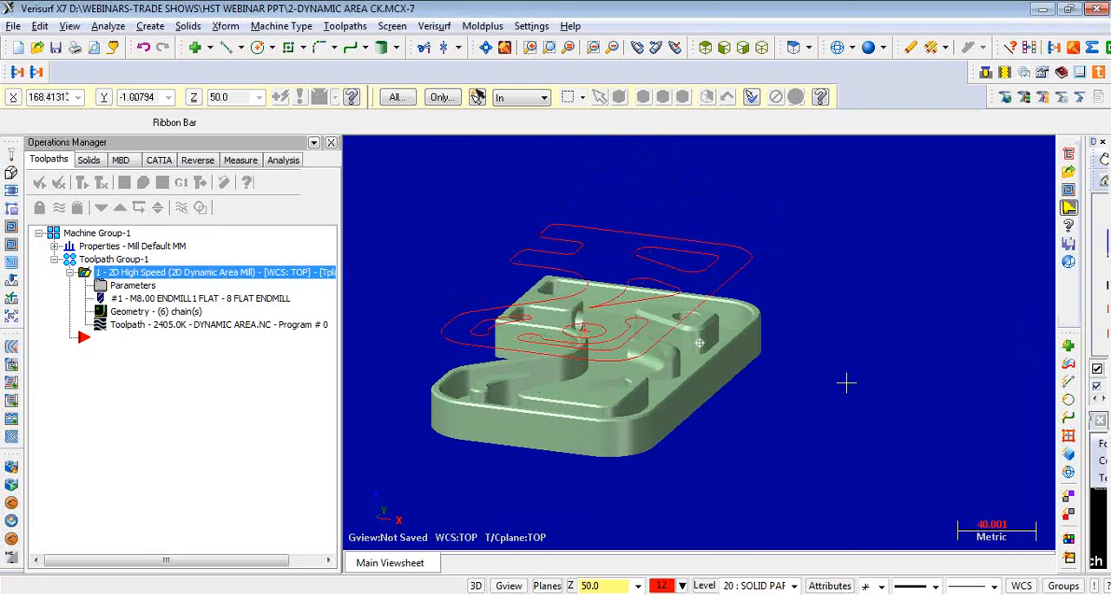
left_click(150, 27)
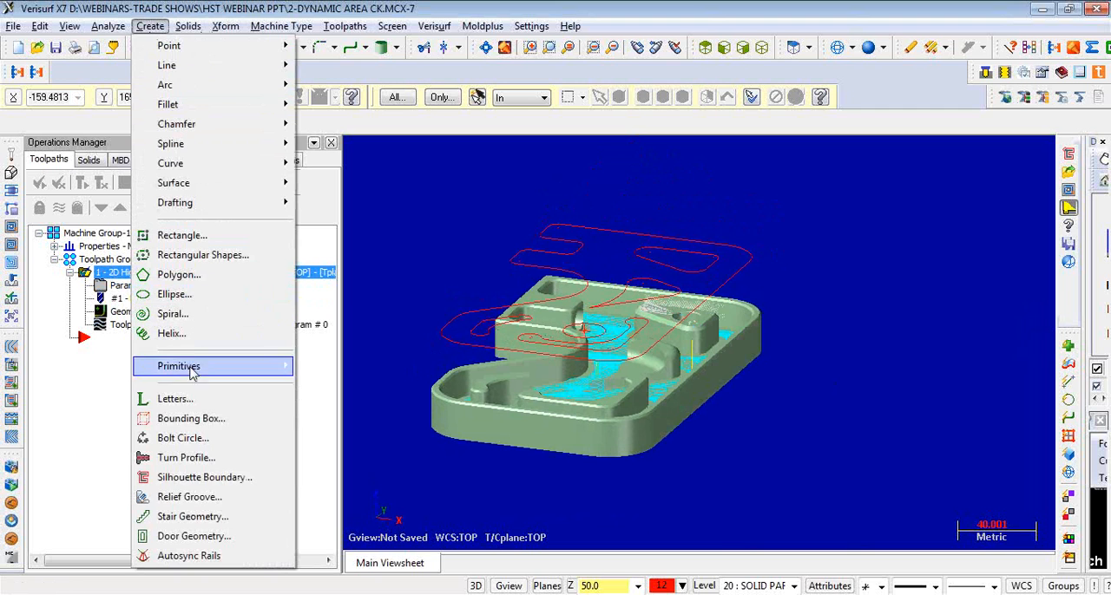
left_click(907, 398)
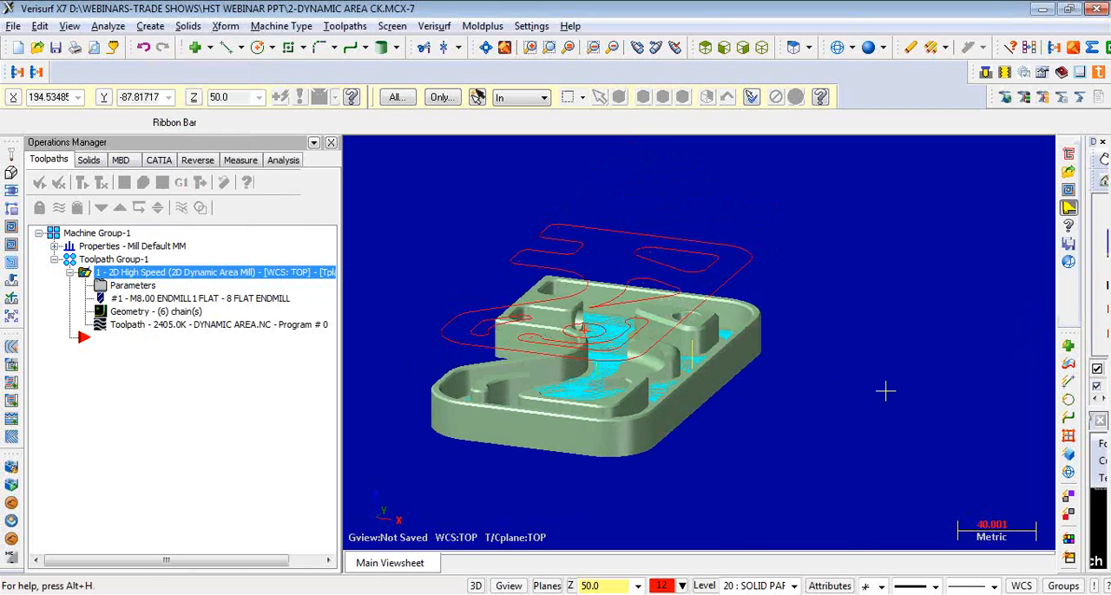
middle_click_drag(878, 386, 895, 409)
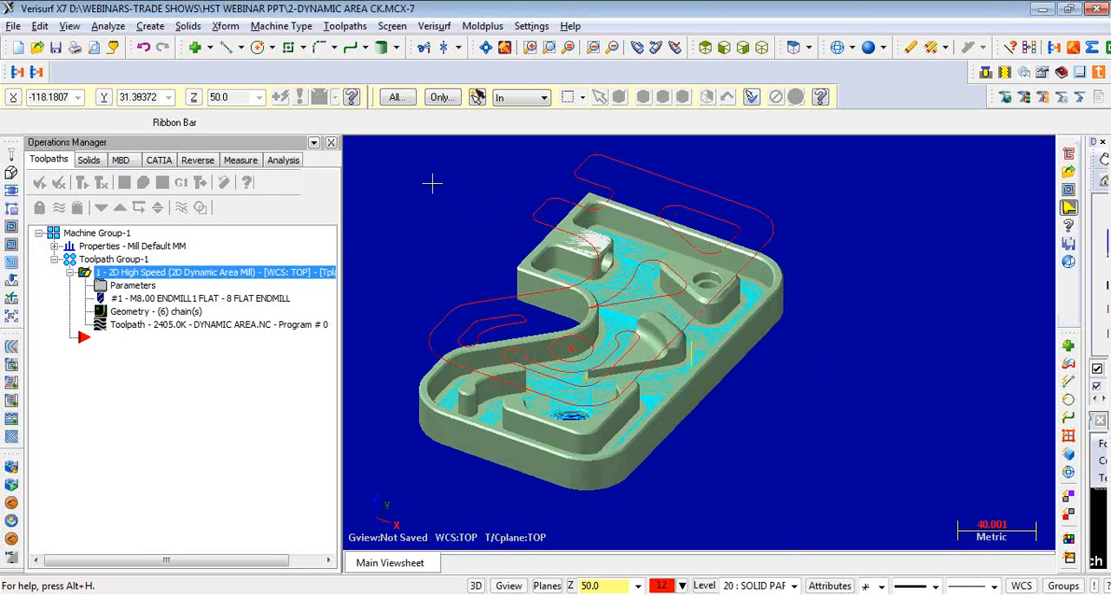
- Start a new 2D High Speed Dynamic Area toolpath and chain the outer silhouette boundary in 3D mode as the machining region
left_click(345, 27)
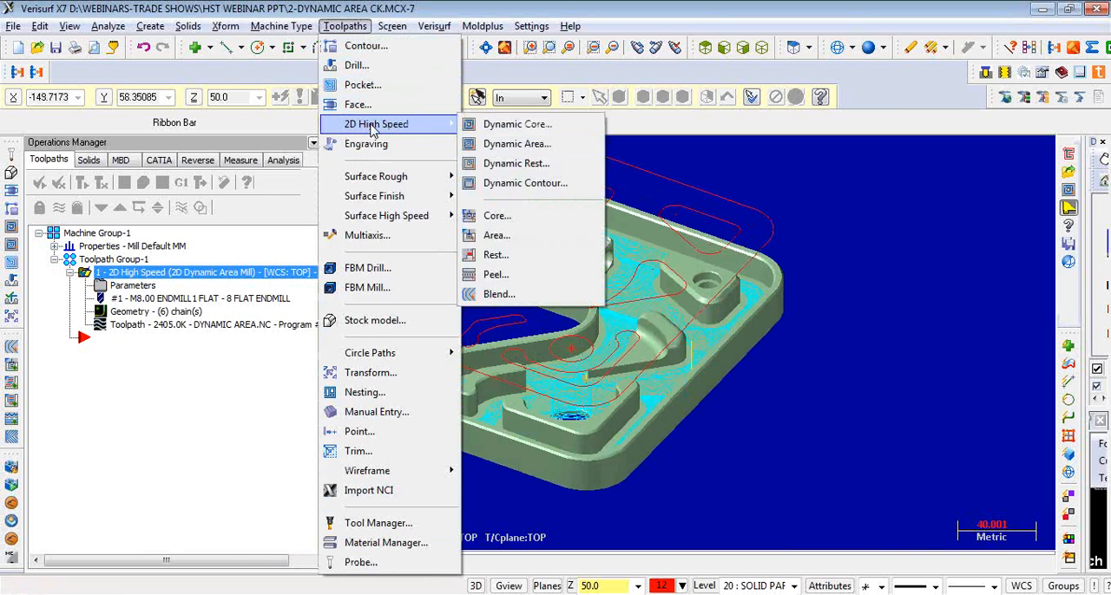
left_click(513, 144)
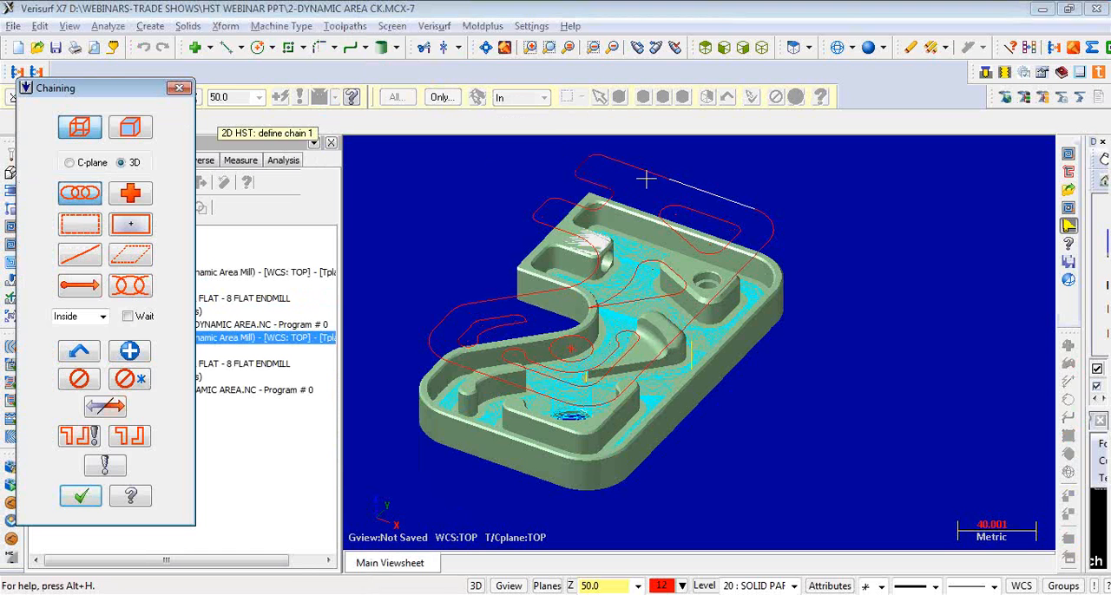
left_click(639, 167)
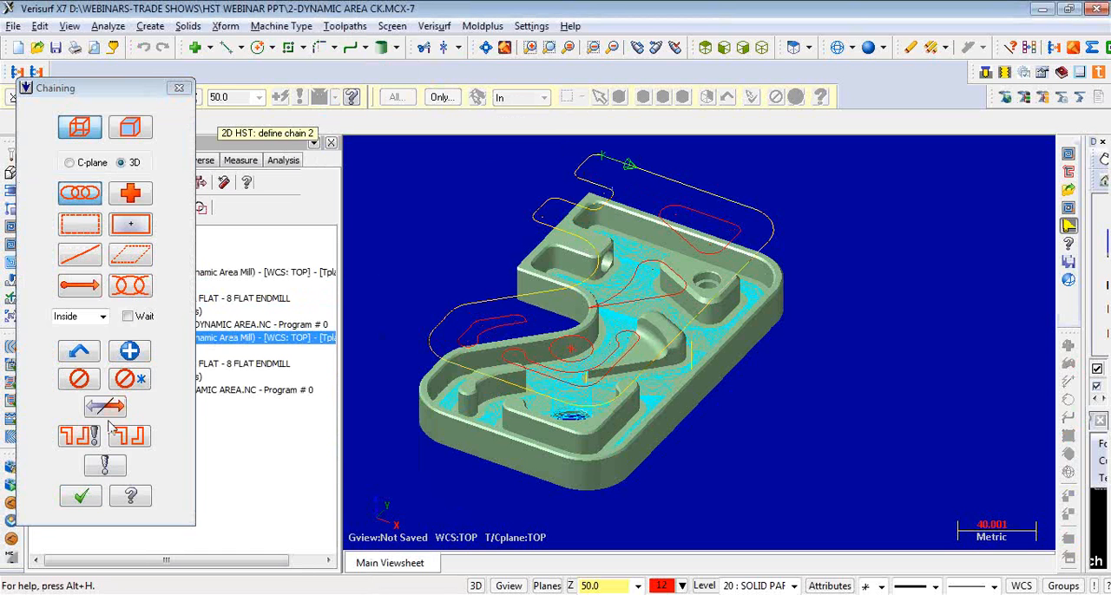
left_click(81, 496)
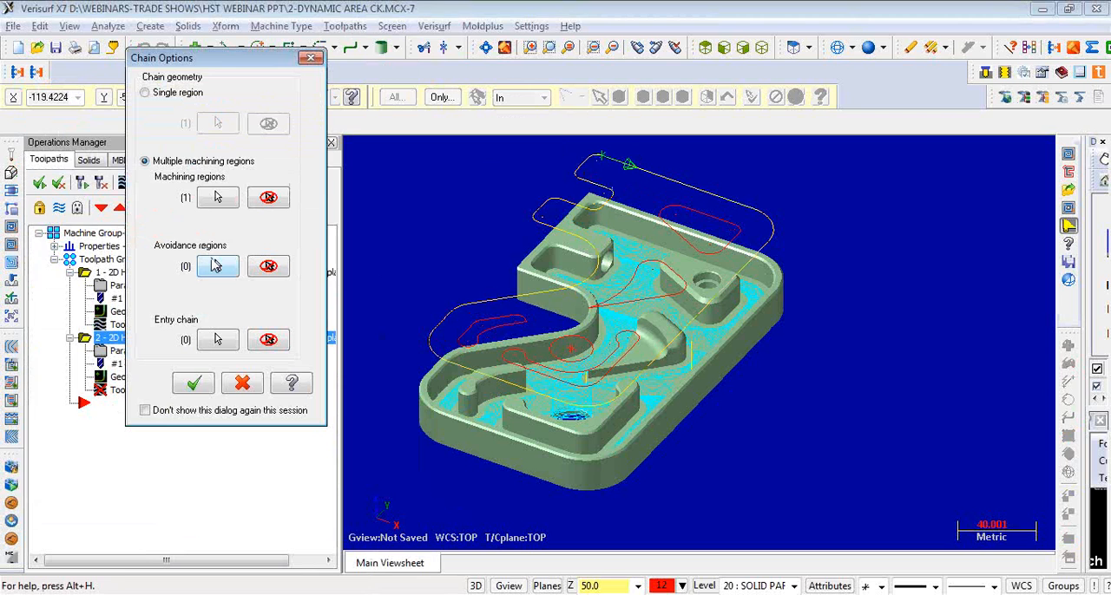
- Chain the four inner silhouette boundaries around the islands as avoidance regions
left_click(216, 265)
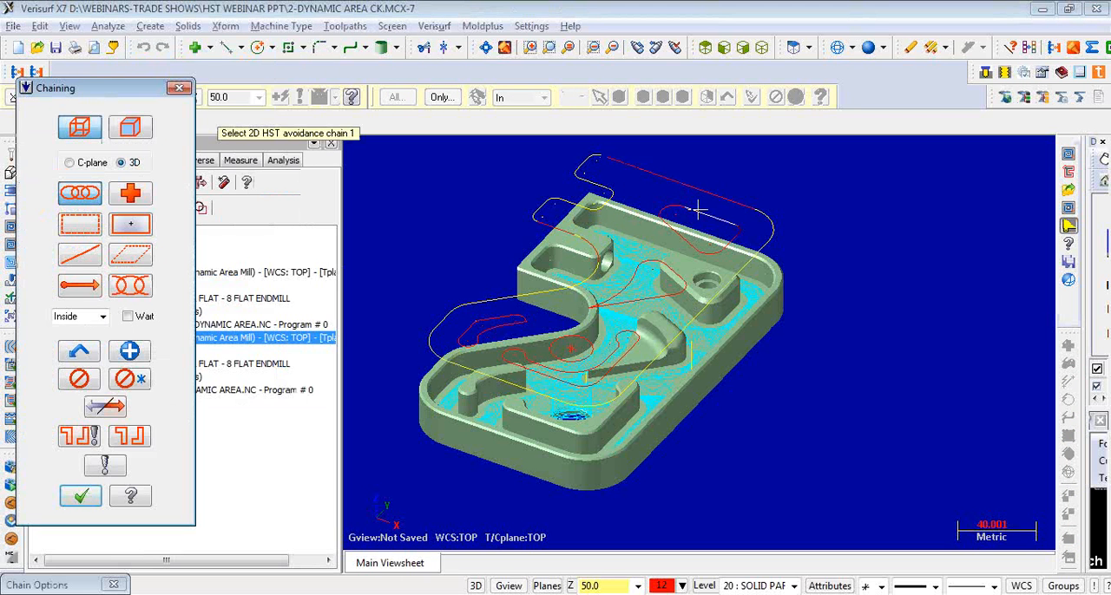
left_click(700, 210)
left_click(637, 264)
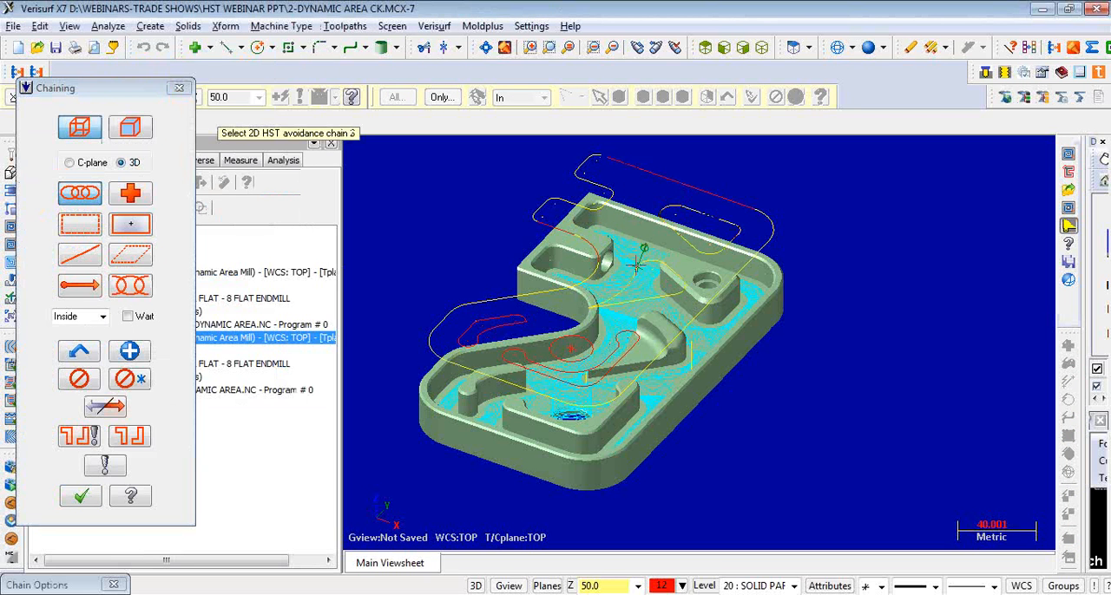
left_click(616, 334)
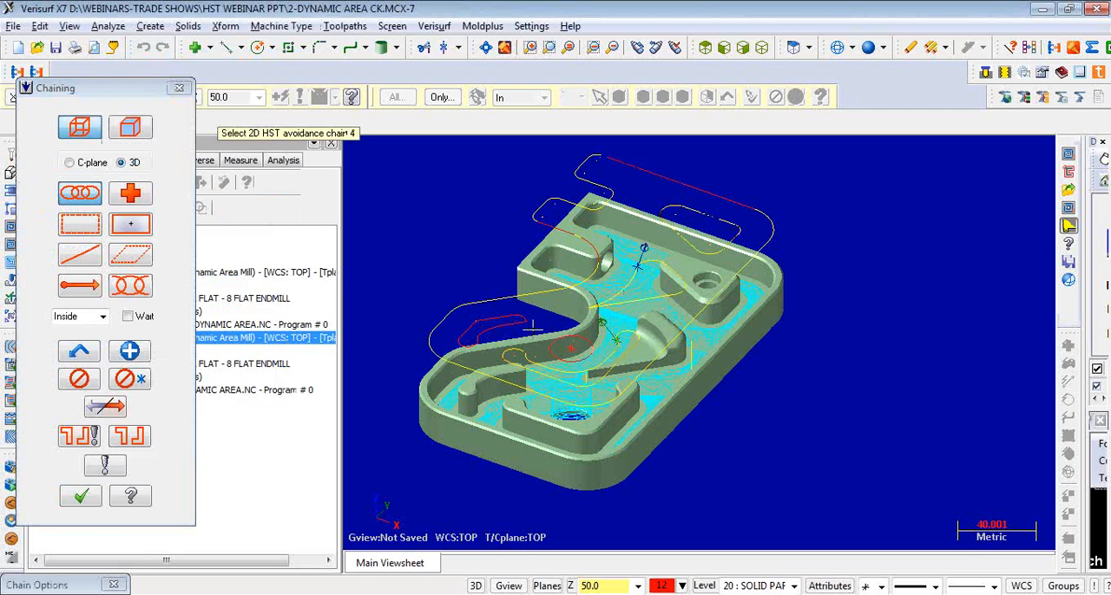
left_click(514, 320)
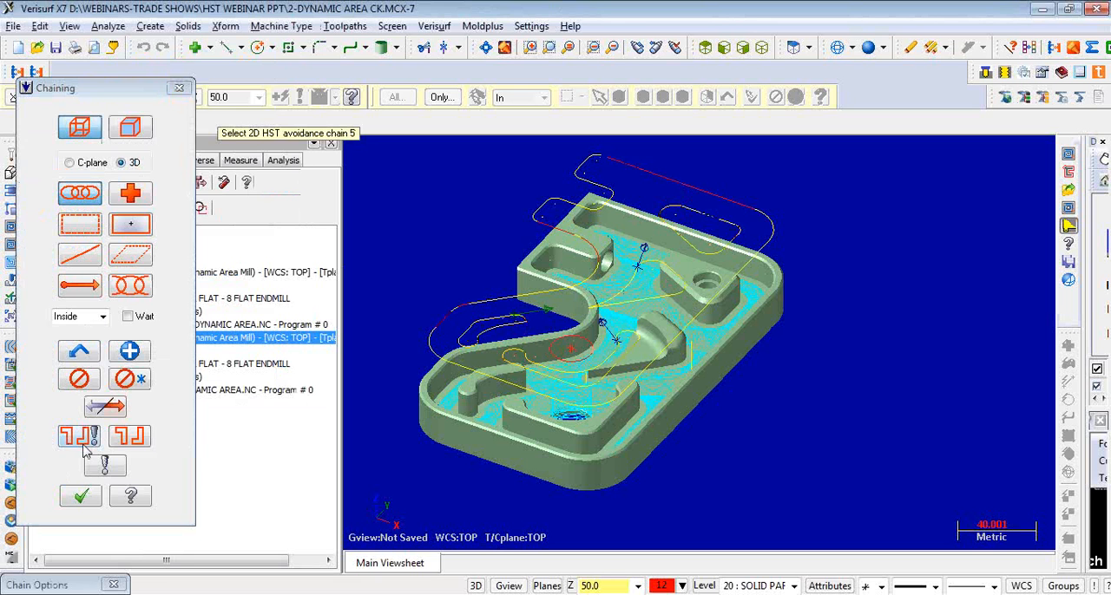
left_click(82, 496)
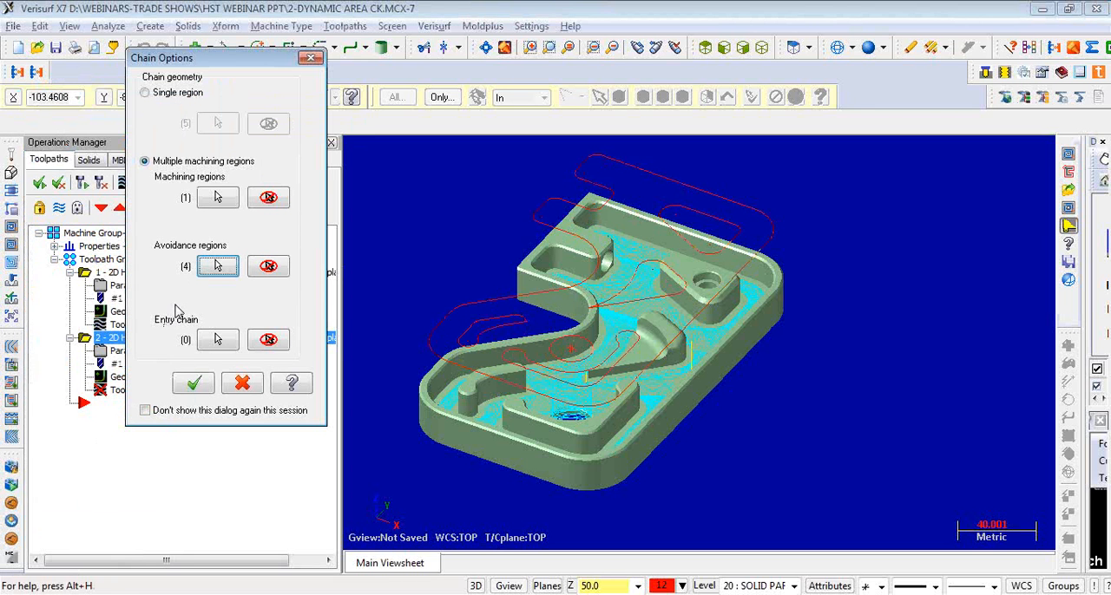
- Set the centre point of the circular boundary as the entry chain and accept the chain geometry
left_click(218, 339)
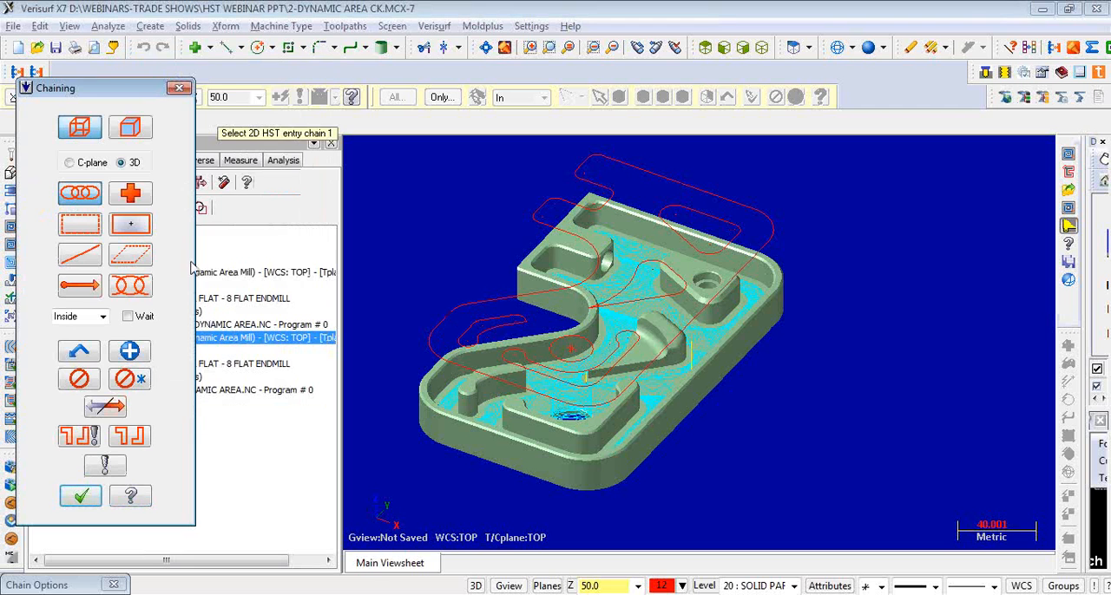
left_click(140, 201)
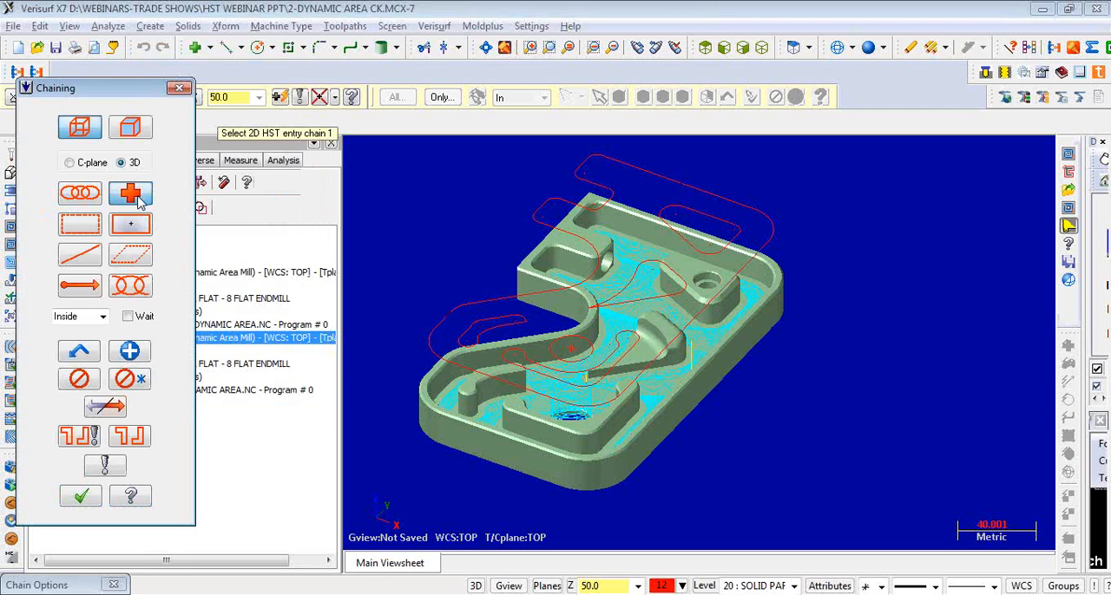
left_click(572, 348)
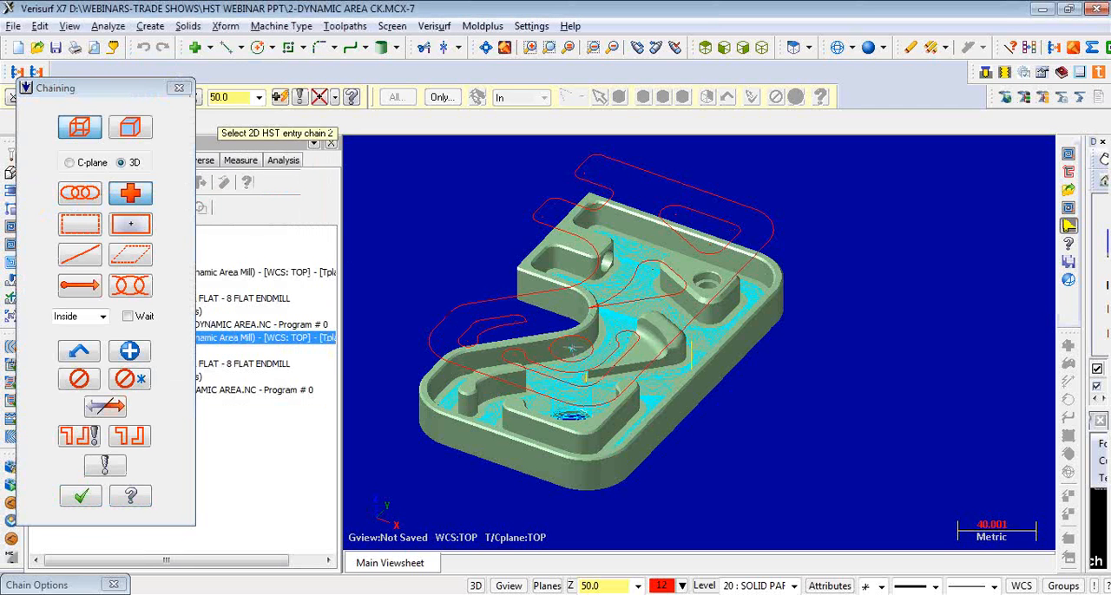
left_click(81, 498)
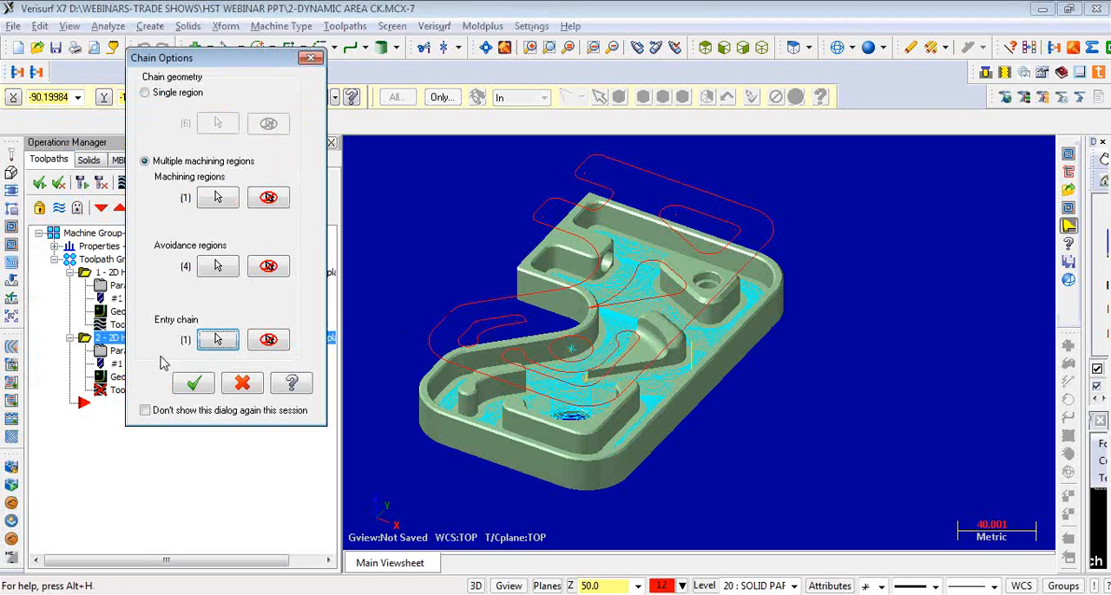
left_click(194, 383)
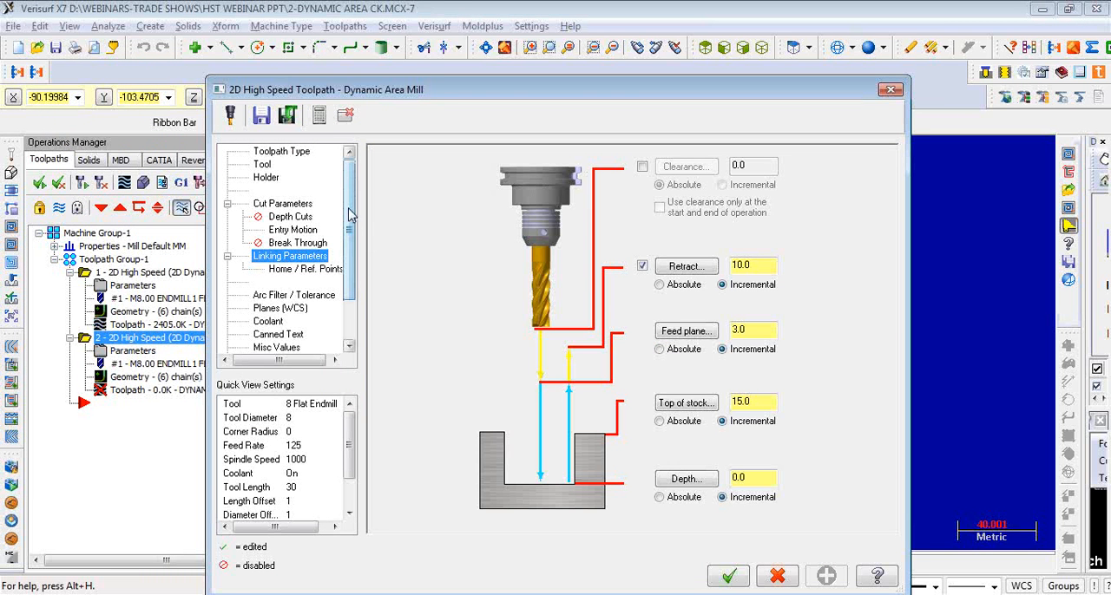
- Review the toolpath type, holder, cut parameters and entry motion settings of the Dynamic Area Mill toolpath, and discard the new operation
left_click(294, 153)
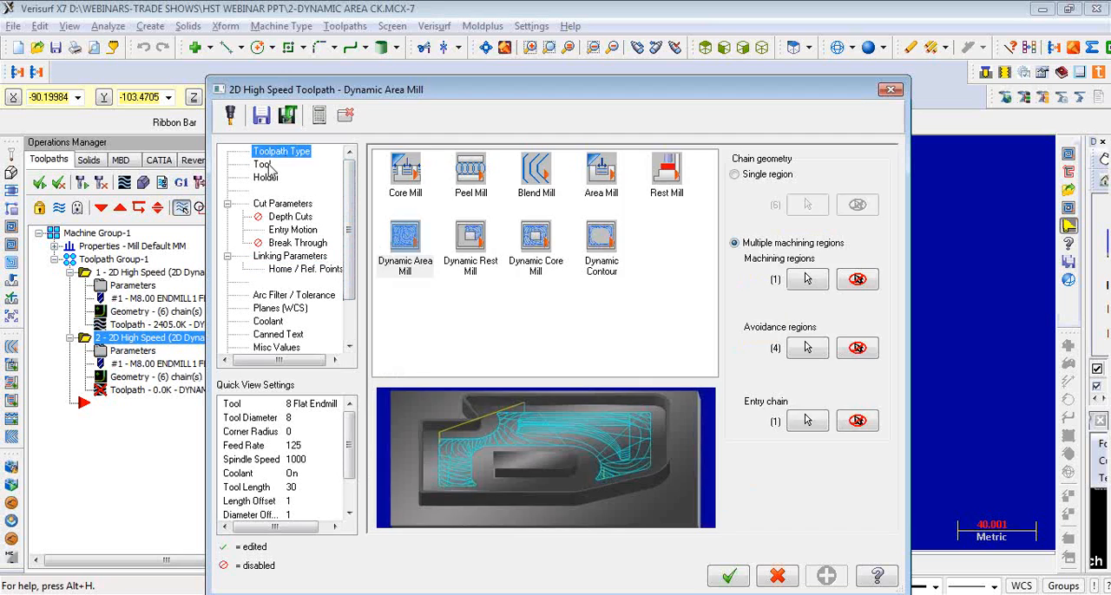
left_click(268, 166)
left_click(266, 177)
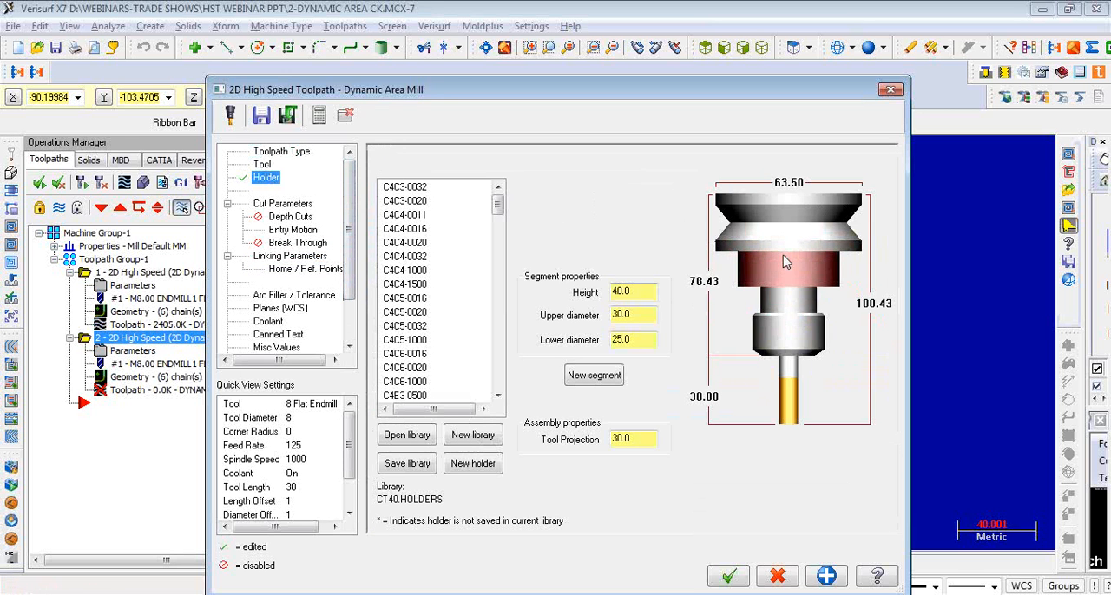
left_click(286, 205)
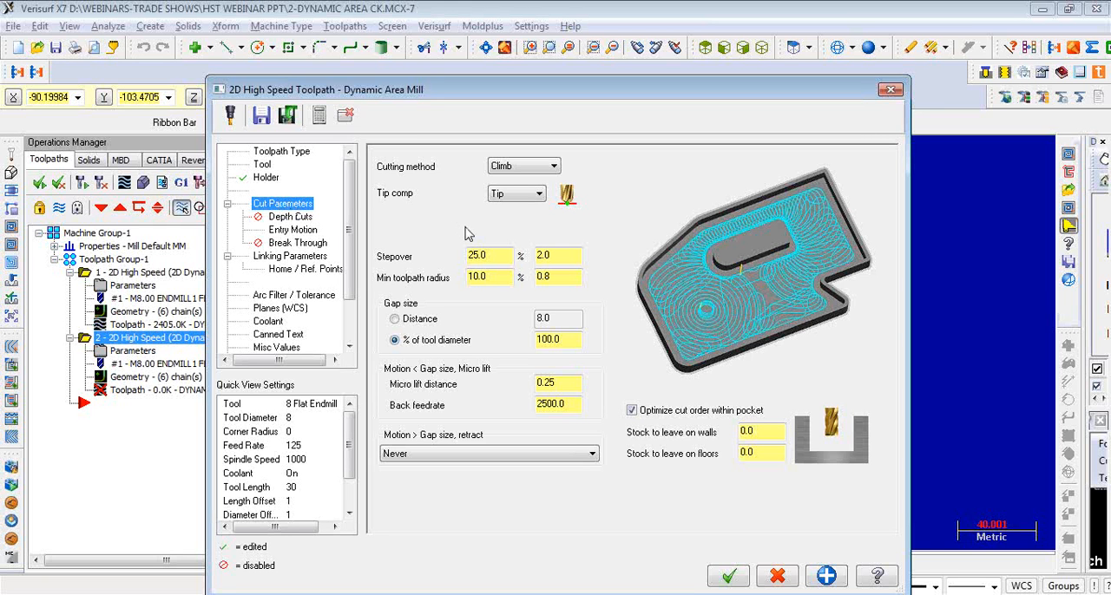
left_click(308, 231)
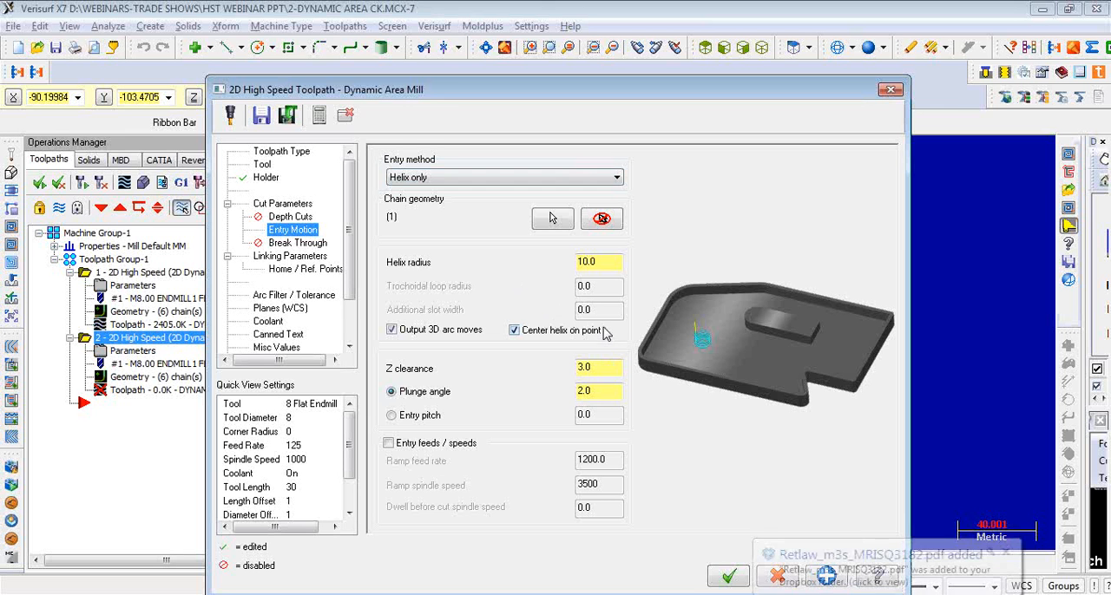
left_click(1006, 553)
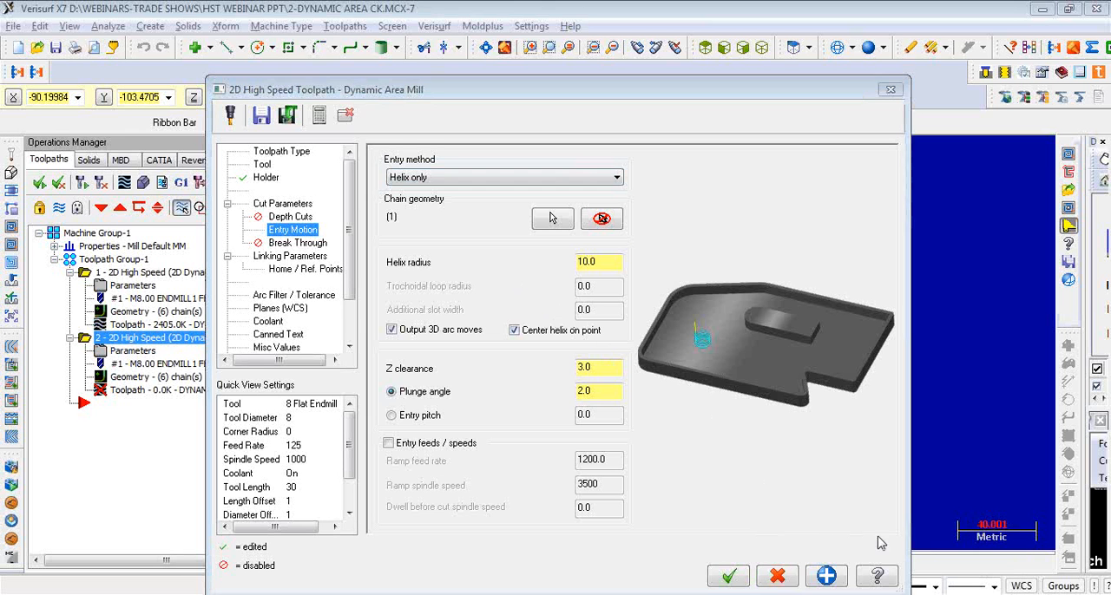
left_click(777, 577)
- Backplot the remaining Dynamic Area Mill toolpath to examine the helical entry and the cutting motion partway through the pocket
left_click(238, 328)
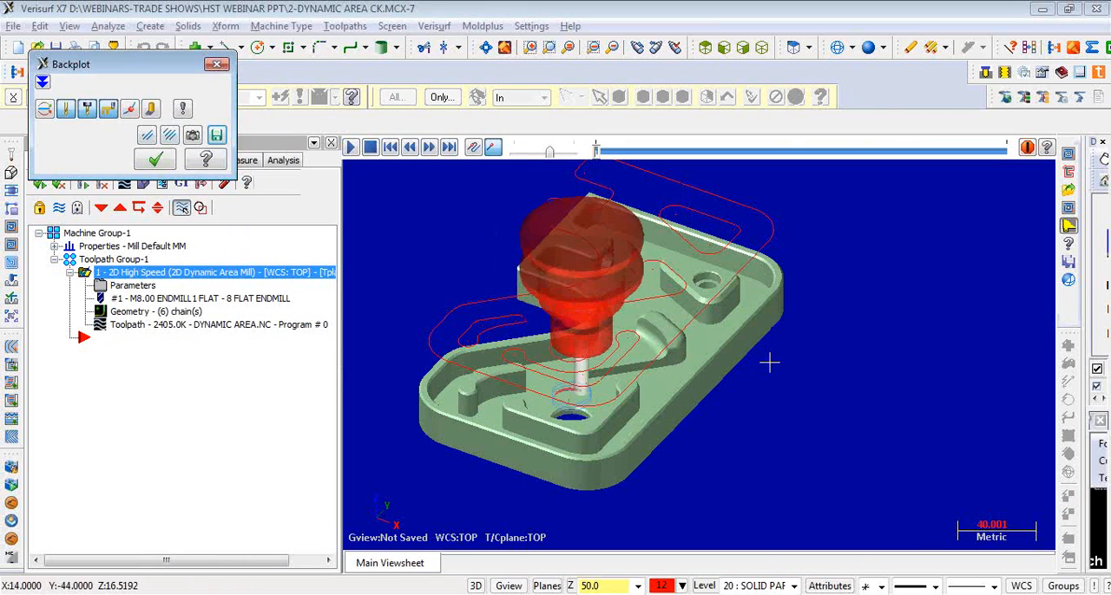
middle_click_drag(764, 362, 737, 347)
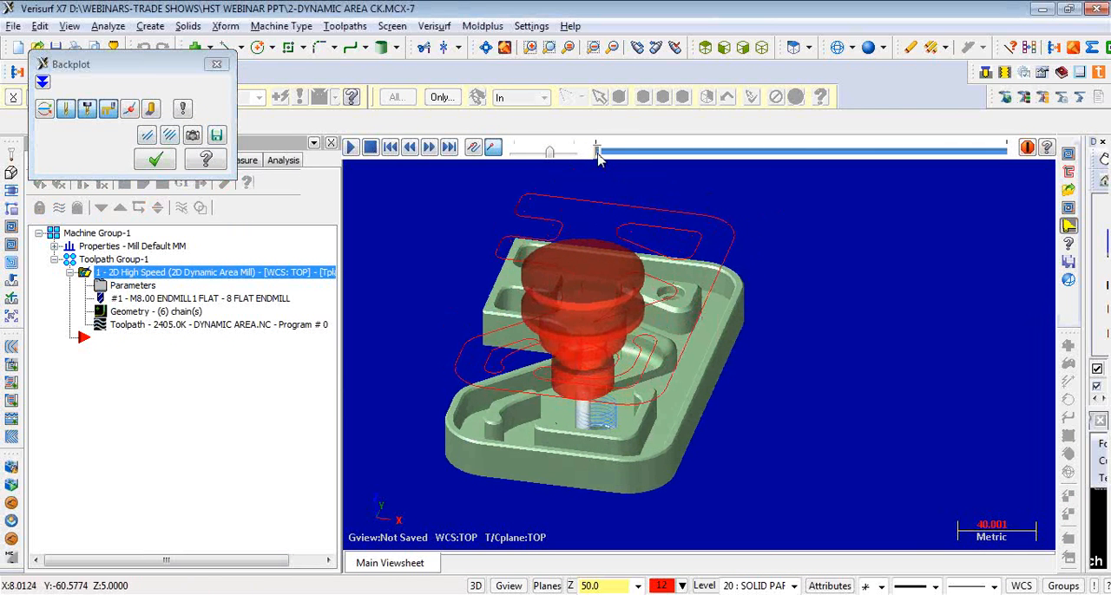
left_click_drag(597, 153, 774, 152)
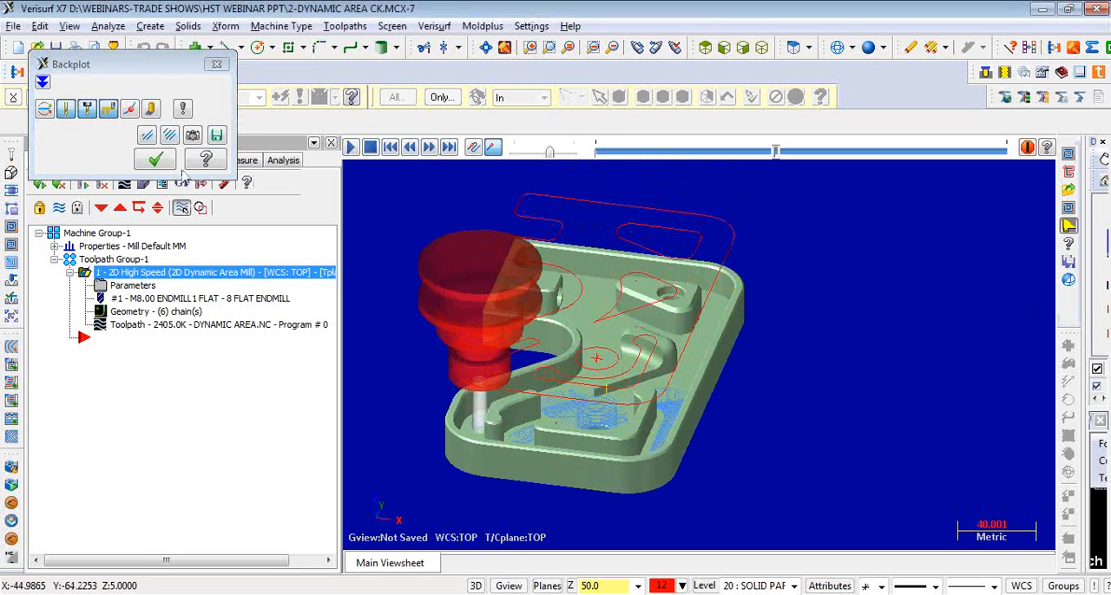
left_click(155, 159)
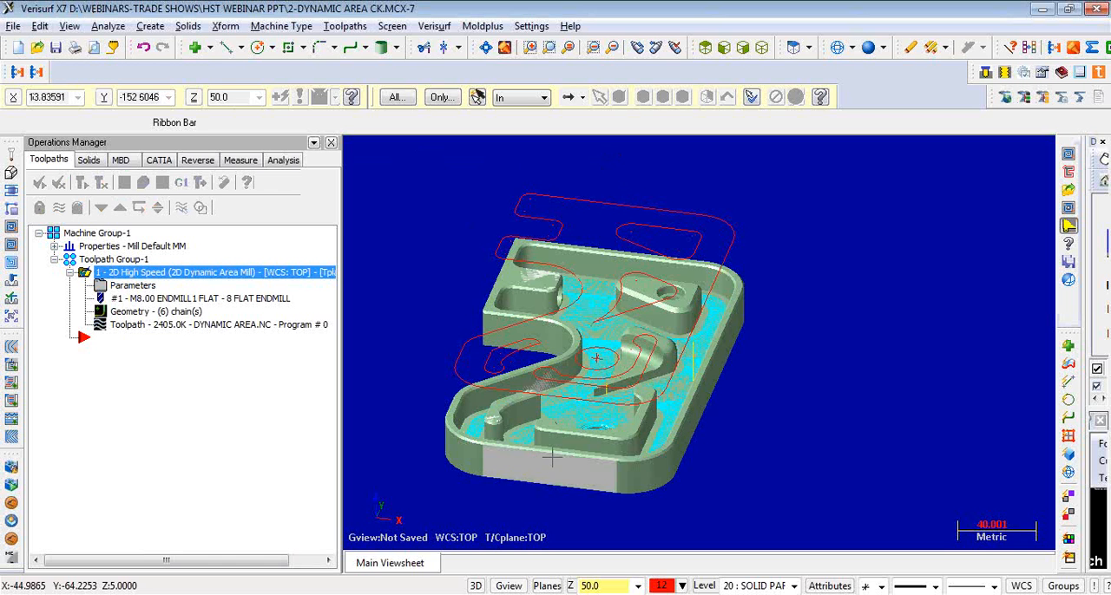
- Switch to the running PowerPoint slide show X7_hstwebinar.pptx
key("alt+Tab")
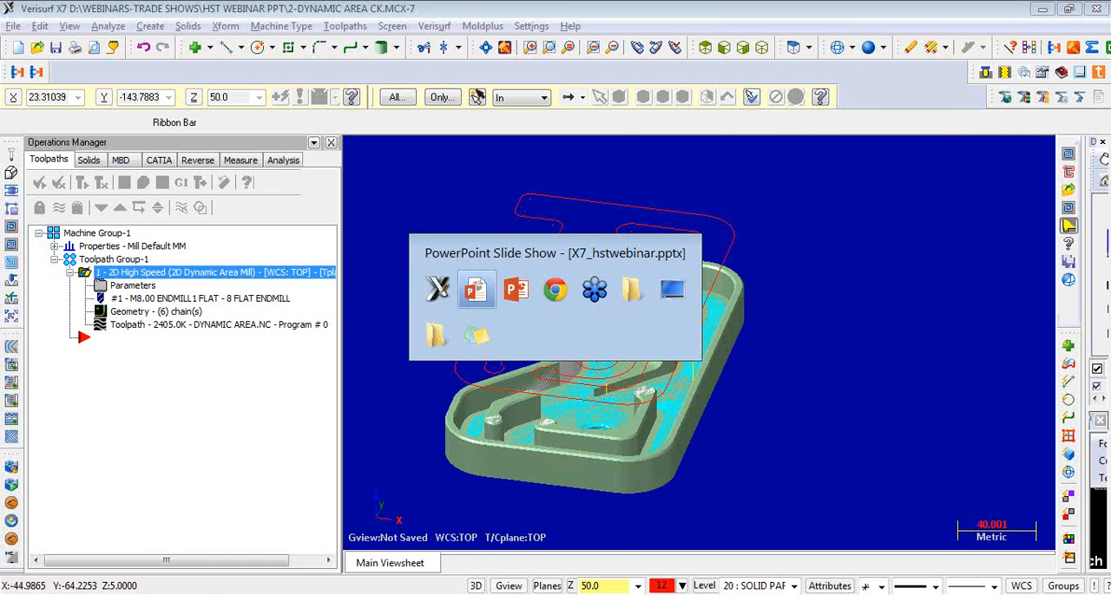
left_click(475, 289)
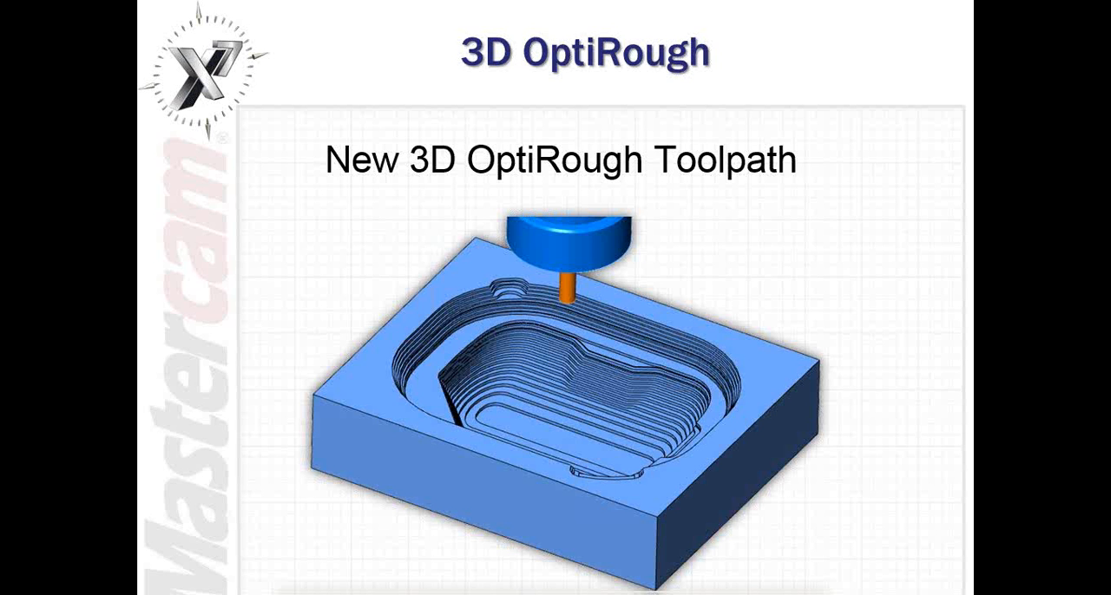
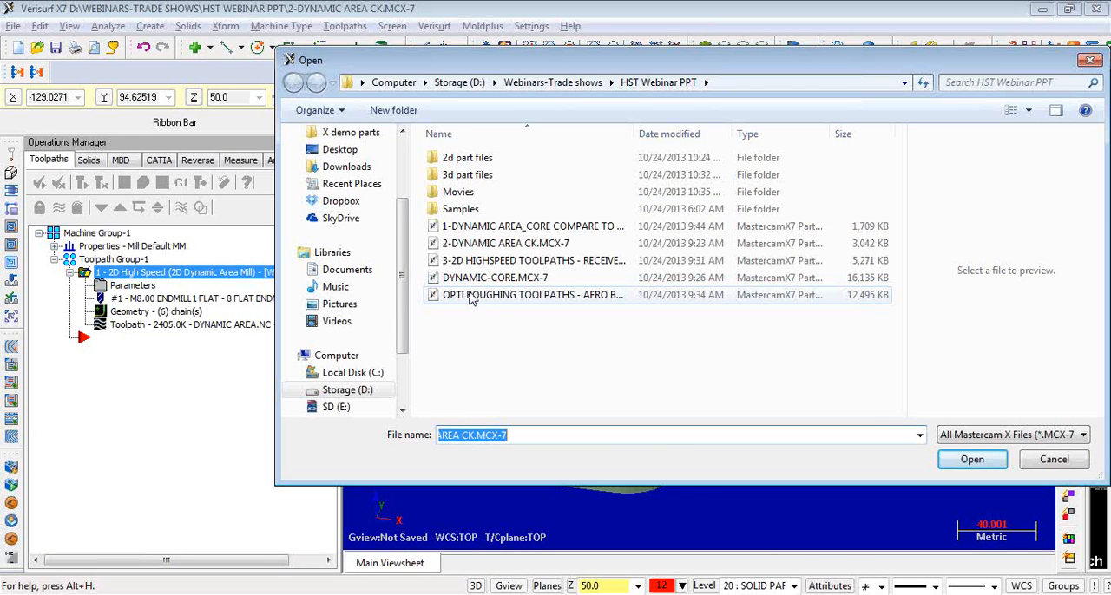
- Open the part file OPTI ROUGHING TOOLPATHS - AERO BRACKET.MCX-7 from the HST Webinar PPT folder
left_click(471, 296)
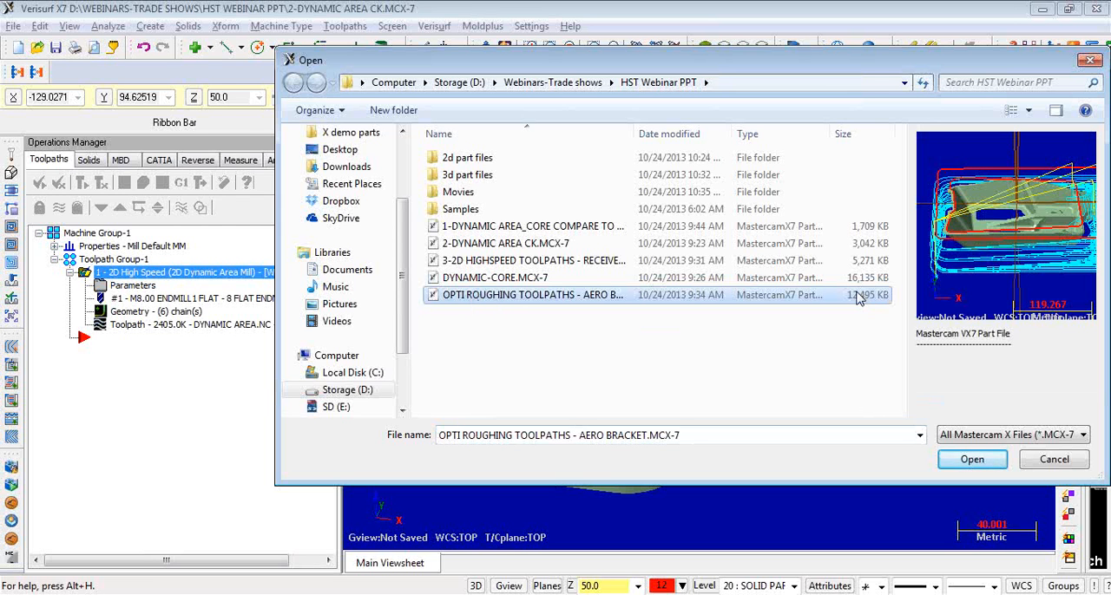
left_click(495, 299)
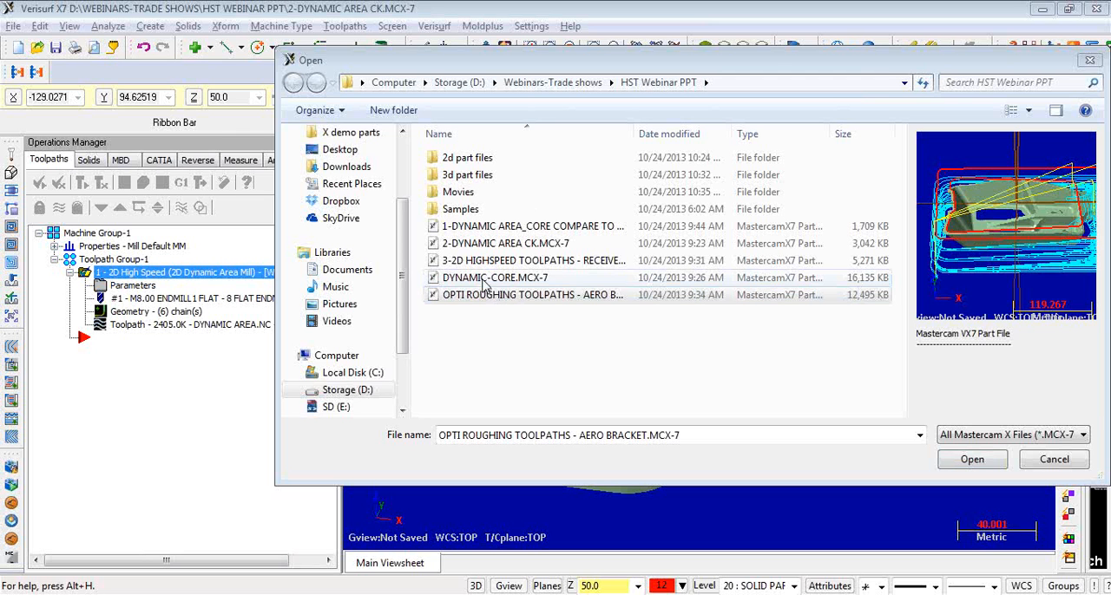
left_click(484, 284)
left_click(482, 263)
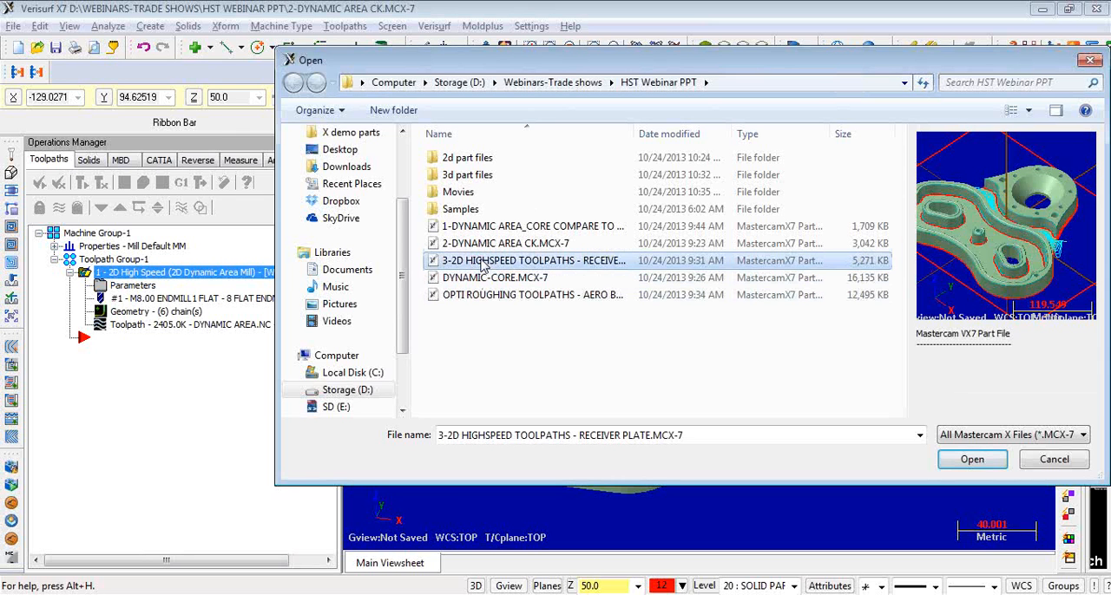
double_click(480, 297)
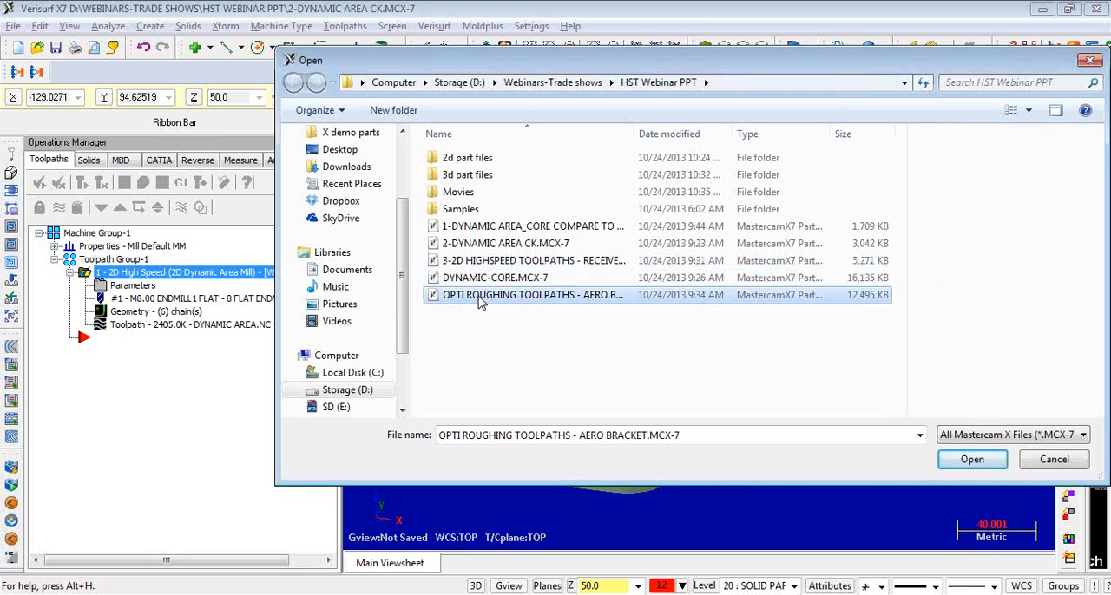
left_click(623, 344)
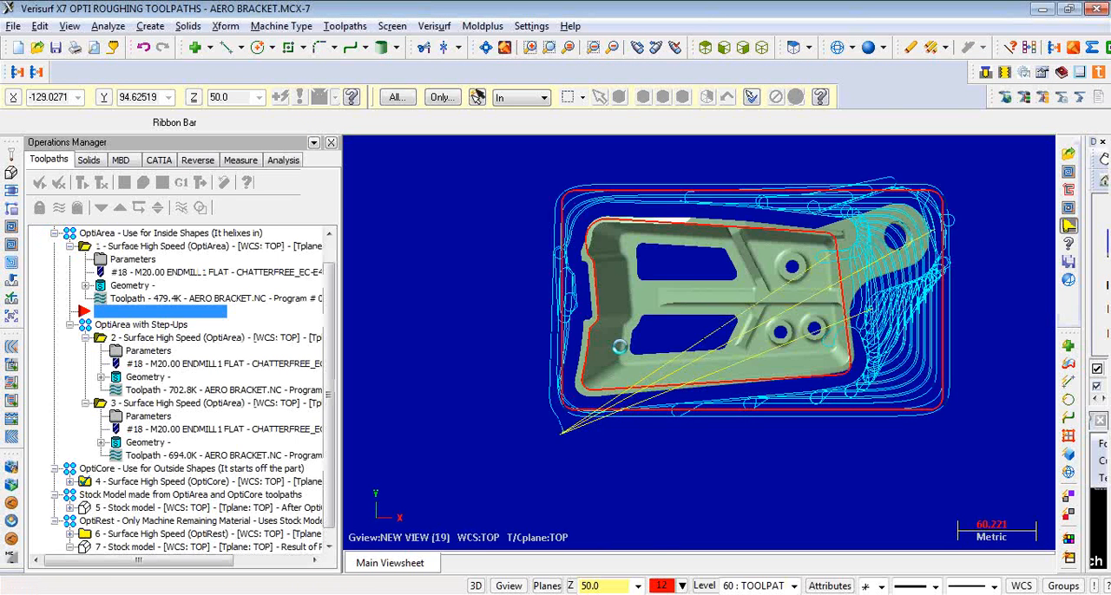
- Examine the bracket's shape and display the toolpaths of the OptiRest group on it
middle_click_drag(590, 373, 564, 222)
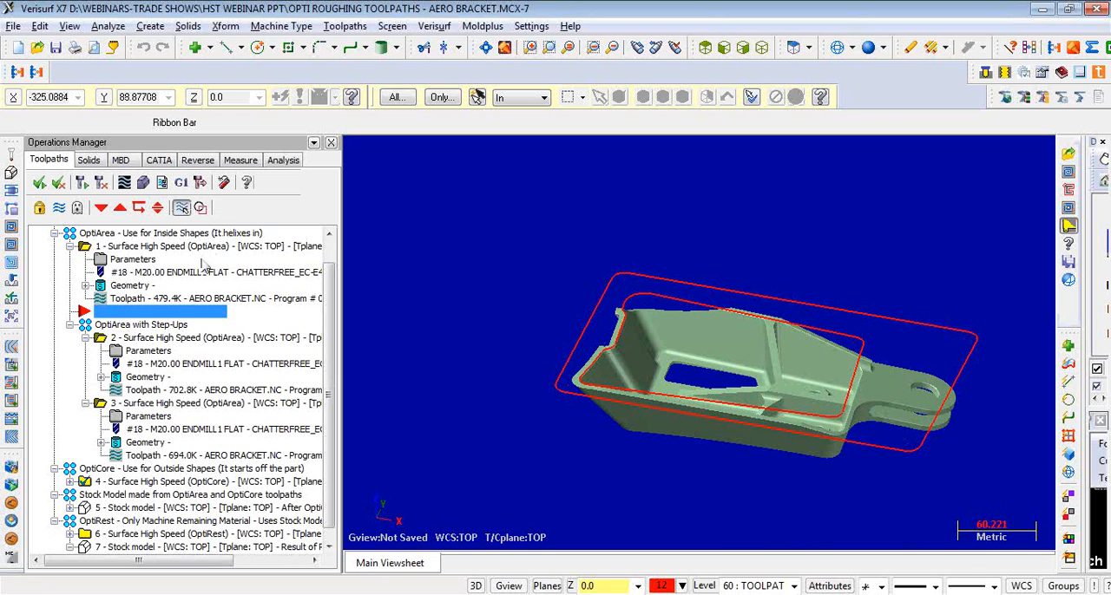
scroll(174, 372, "down", 1)
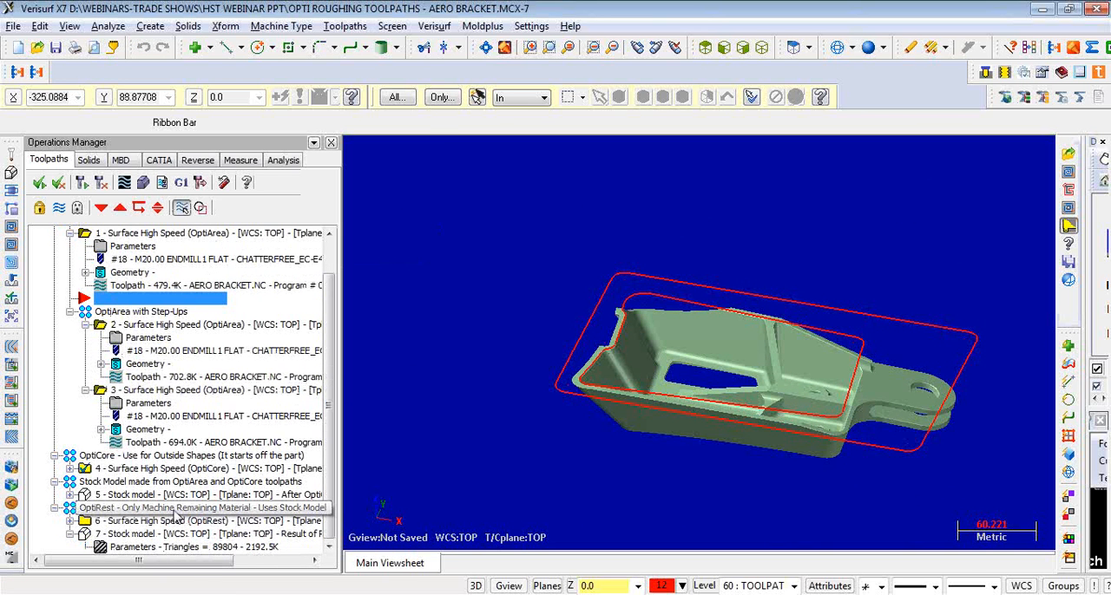
left_click(173, 512)
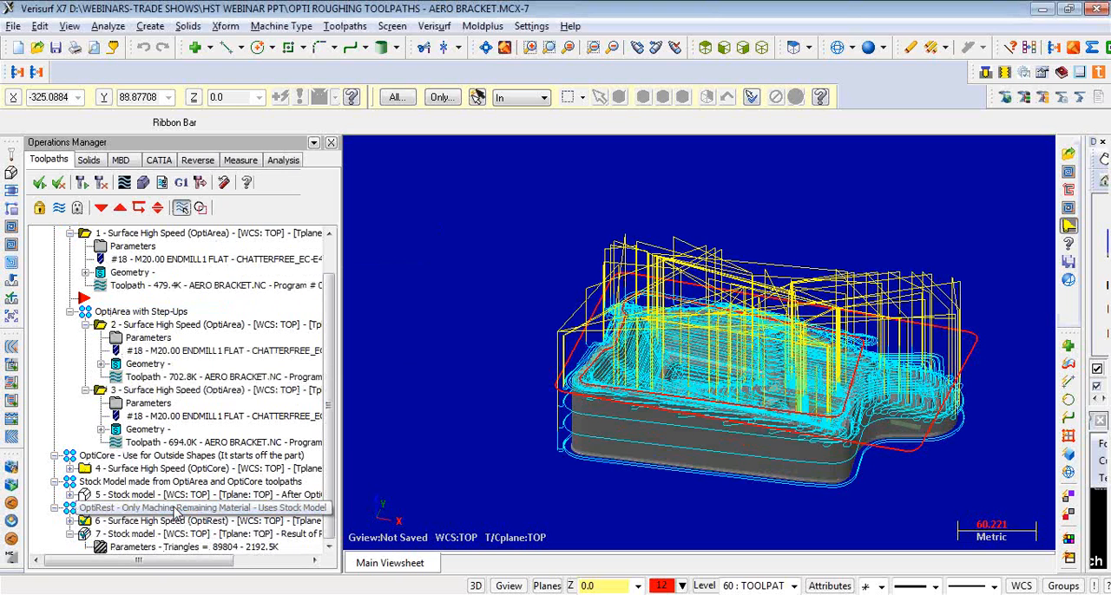
scroll(329, 369, "up", 1)
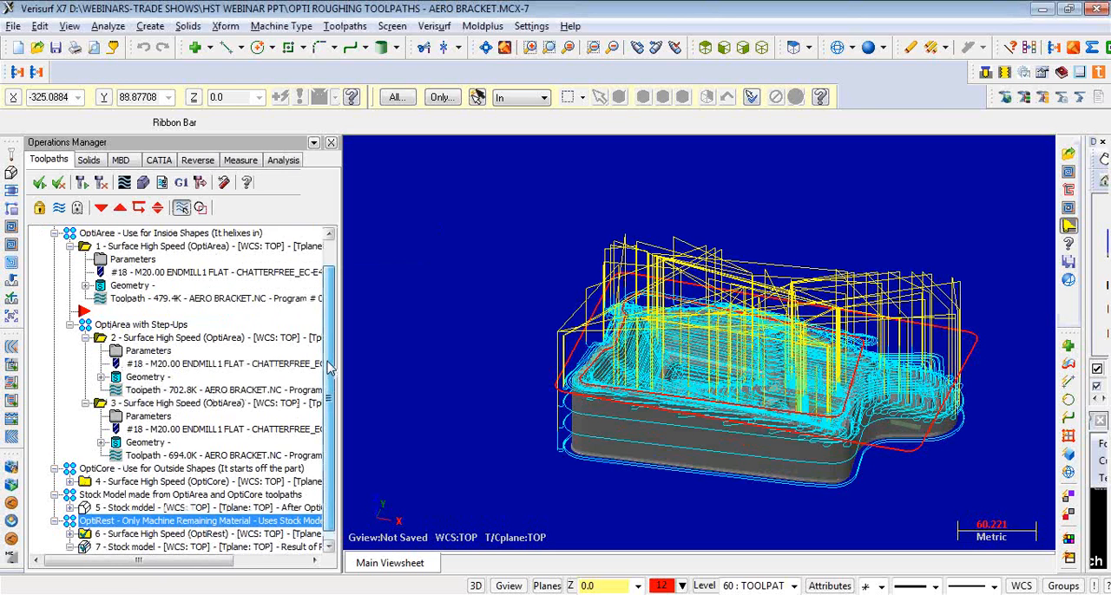
scroll(329, 369, "up", 2)
- Review the toolpath type, tool, holder, stepover and stepdown settings of the first OptiArea operation, and leave its parameters without saving
left_click(146, 287)
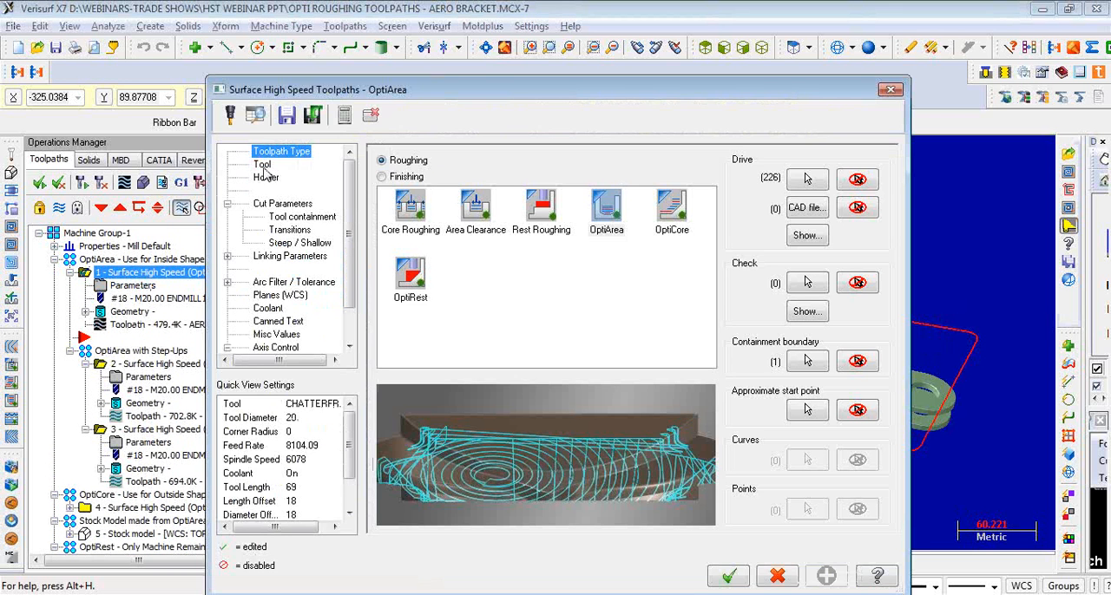
left_click(262, 165)
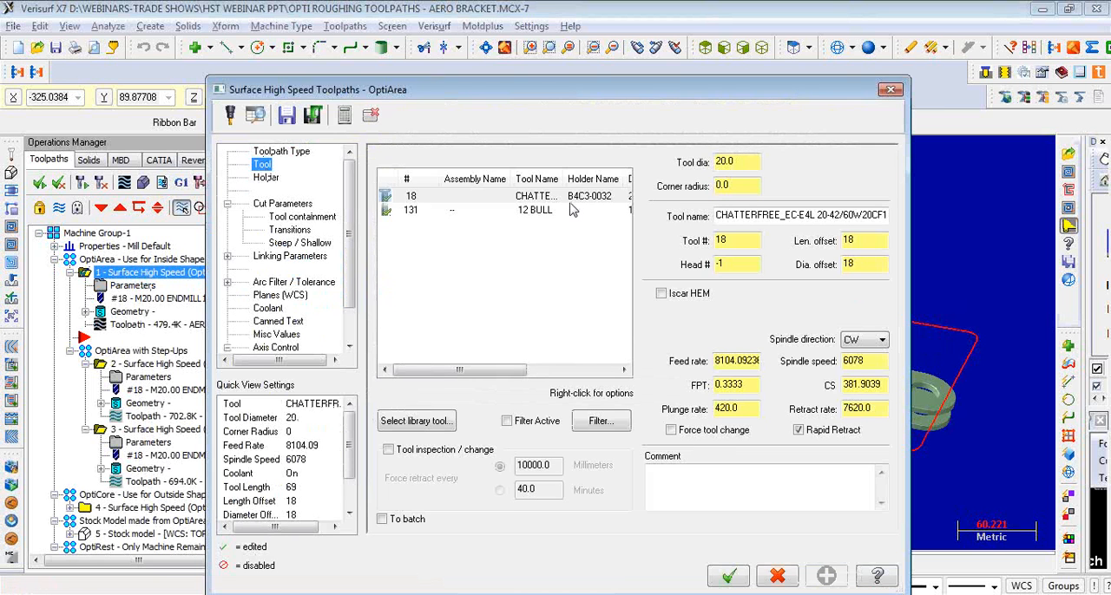
left_click(264, 178)
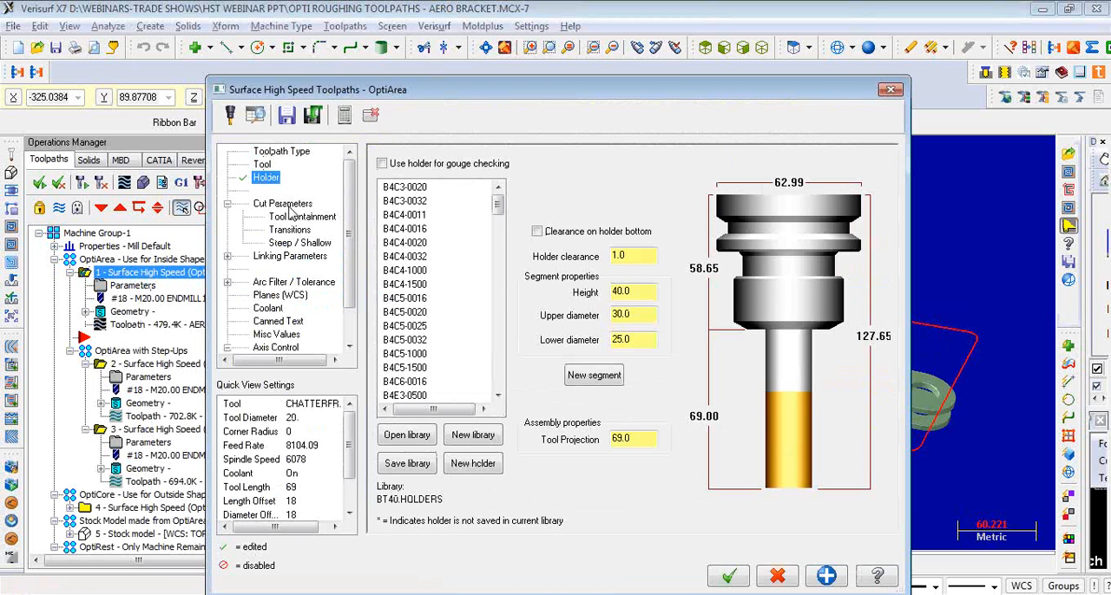
left_click(283, 204)
left_click(486, 193)
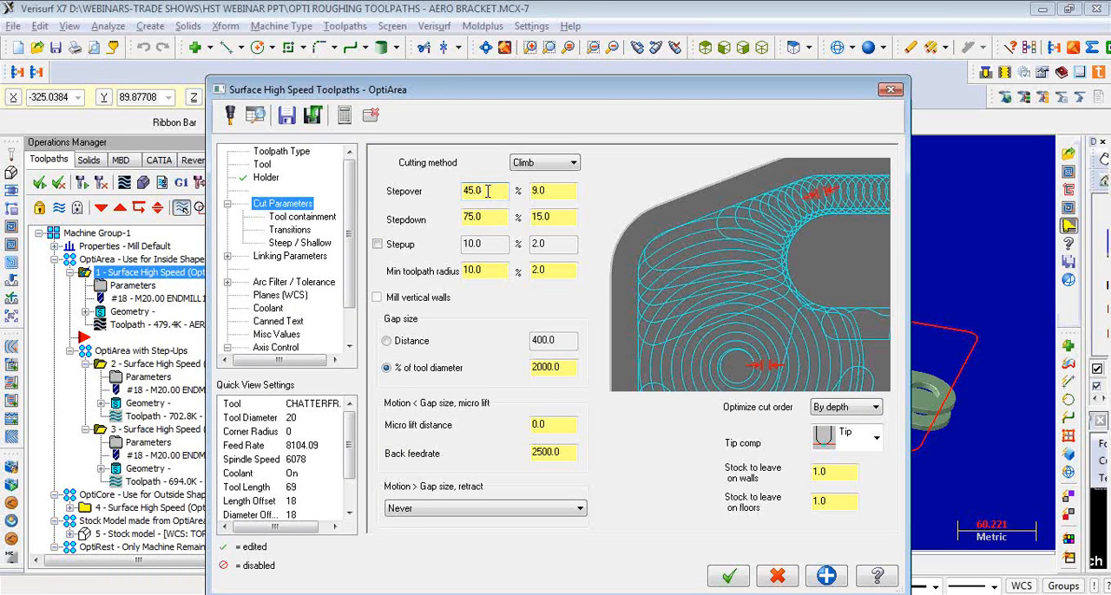
left_click(487, 220)
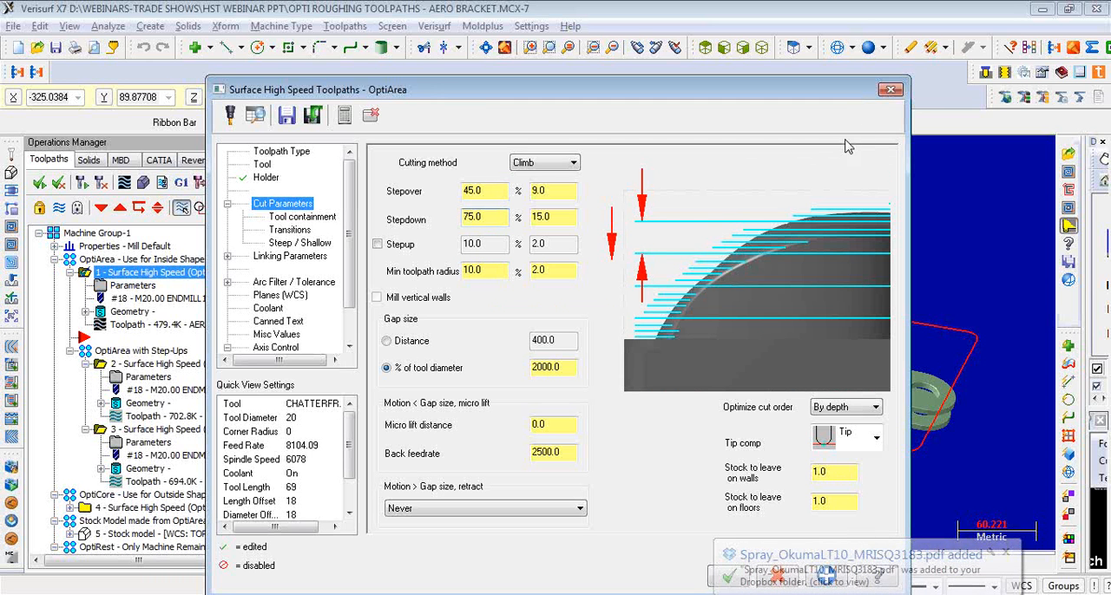
left_click(891, 90)
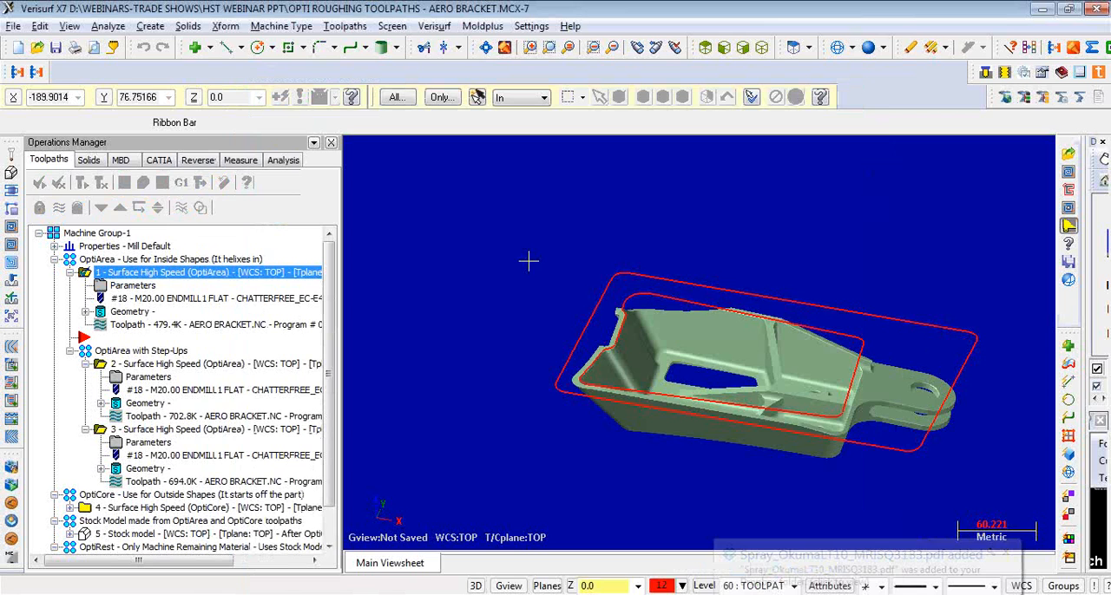
- Open OPTIROUGH SAMPLE.MCX-7 from the 3d part files folder, accepting the switch of units from Metric to English
left_click(13, 26)
left_click(66, 58)
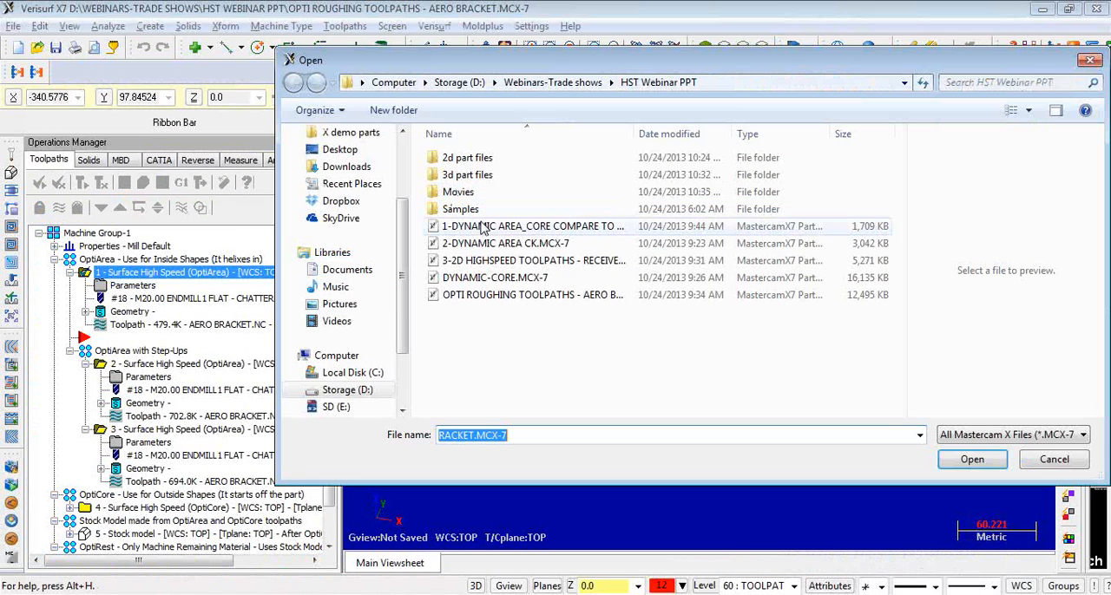
double_click(473, 177)
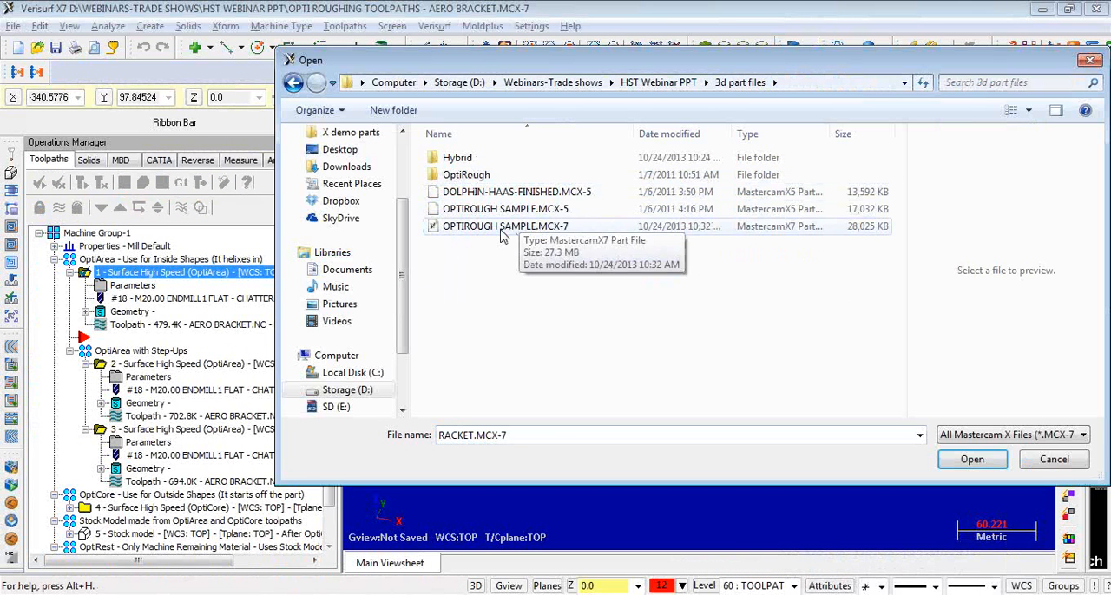
left_click(501, 233)
left_click(498, 209)
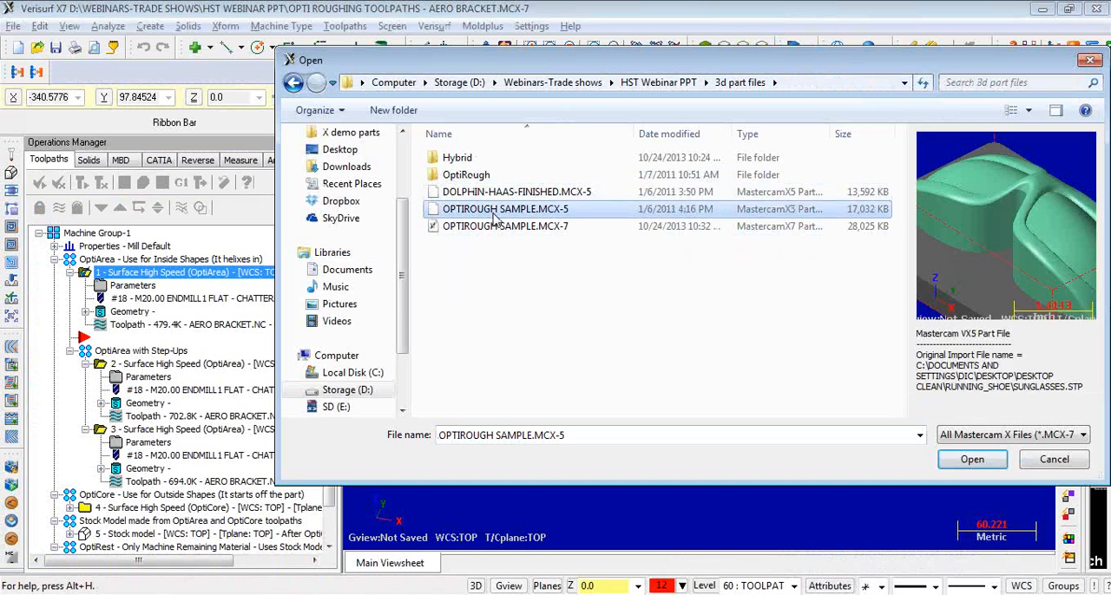
left_click(500, 193)
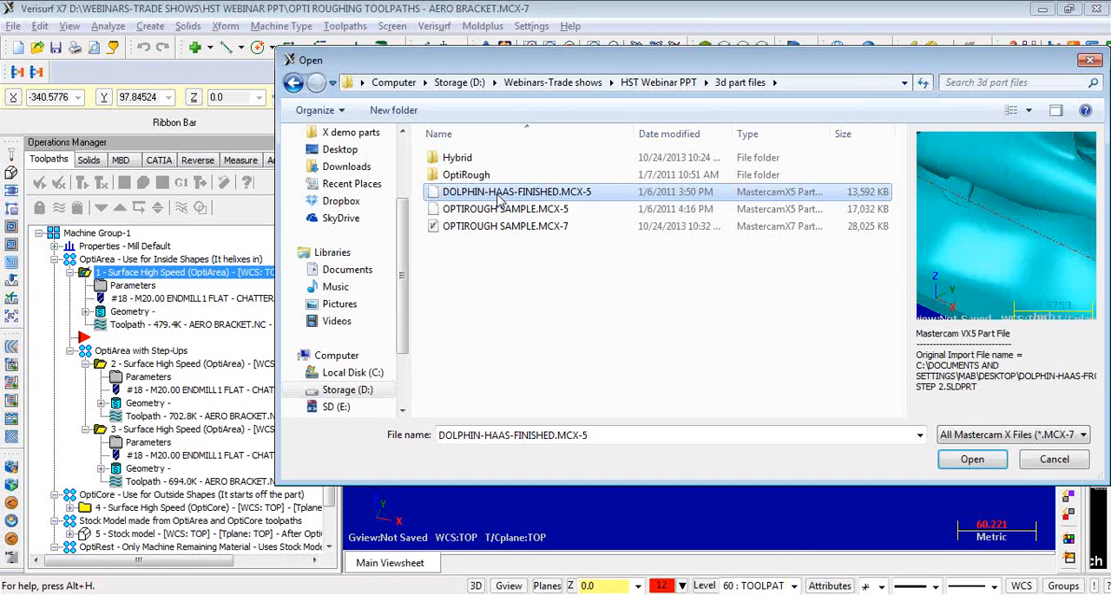
left_click(500, 209)
left_click(506, 229)
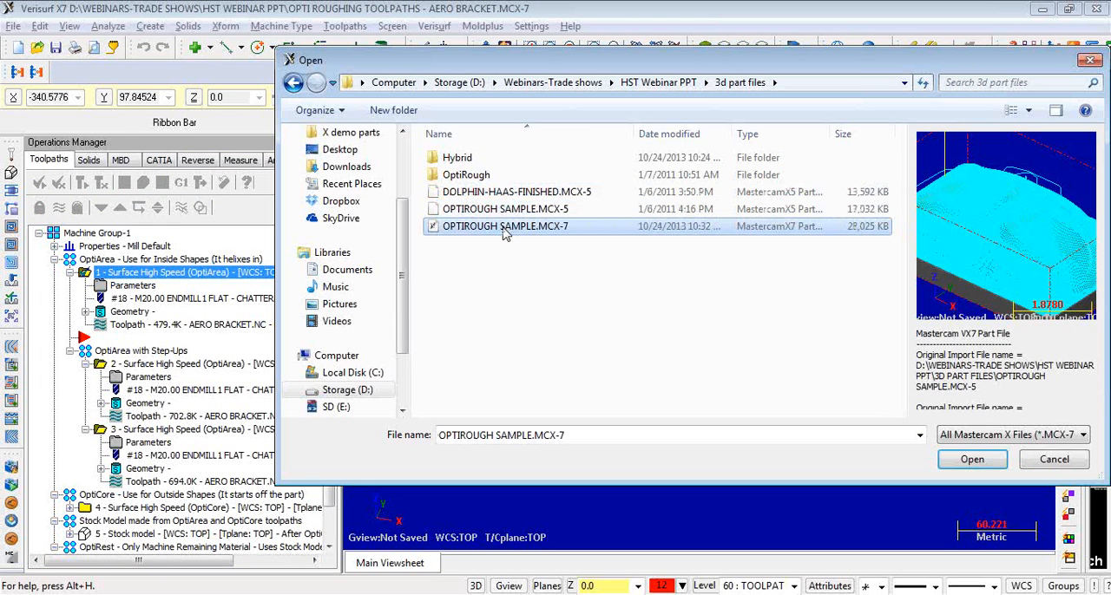
double_click(506, 226)
left_click(624, 341)
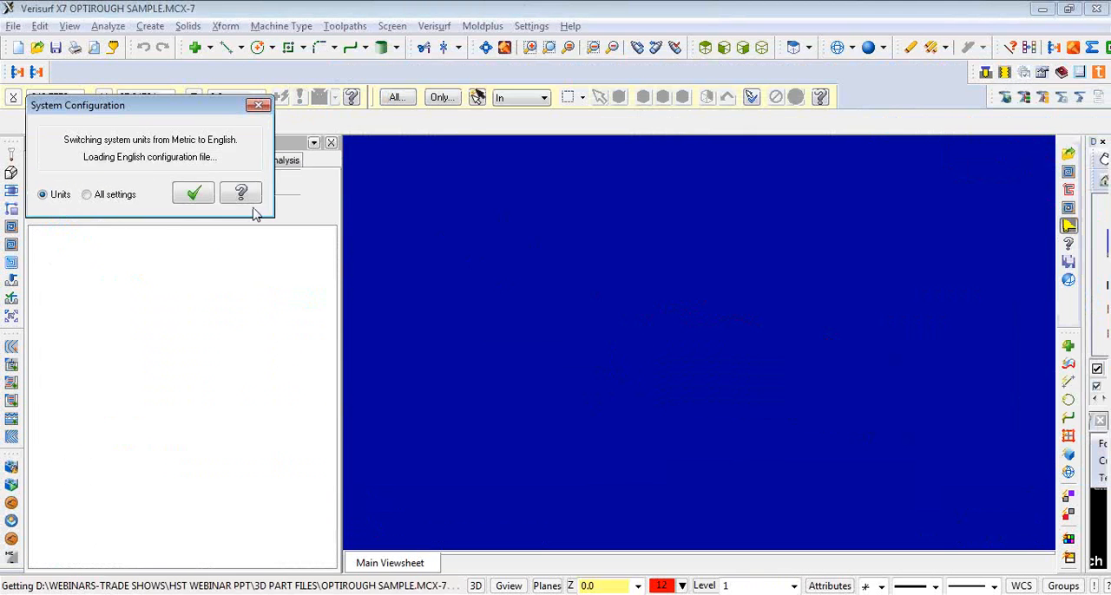
left_click(194, 194)
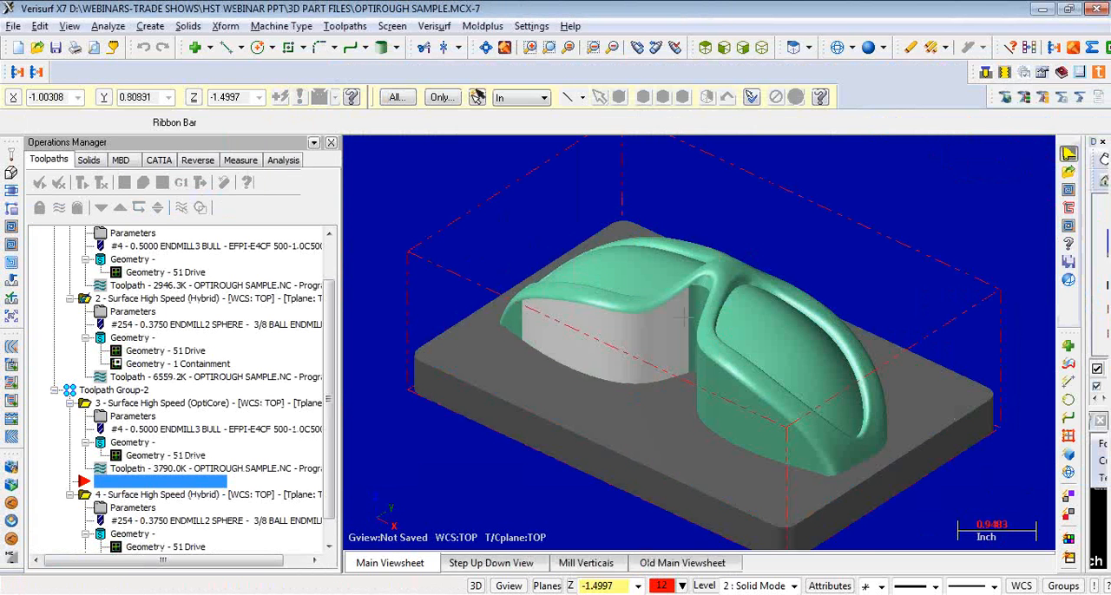
- Review the toolpath type and cut parameters of the OptiCore operation in Toolpath Group-2, and cancel its parameters
middle_click_drag(690, 314, 688, 340)
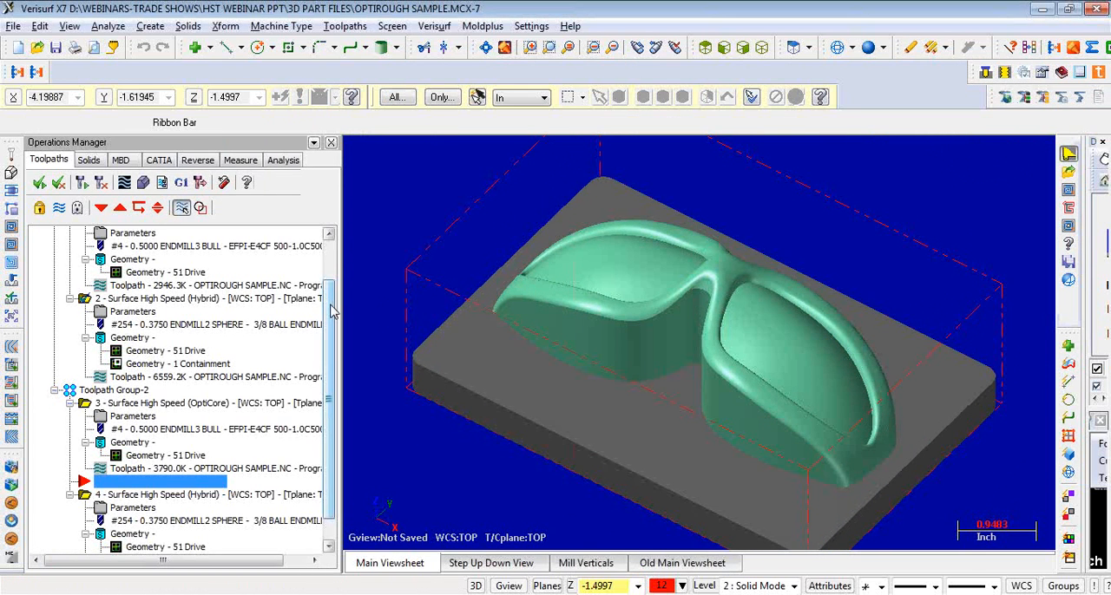
left_click_drag(328, 303, 328, 333)
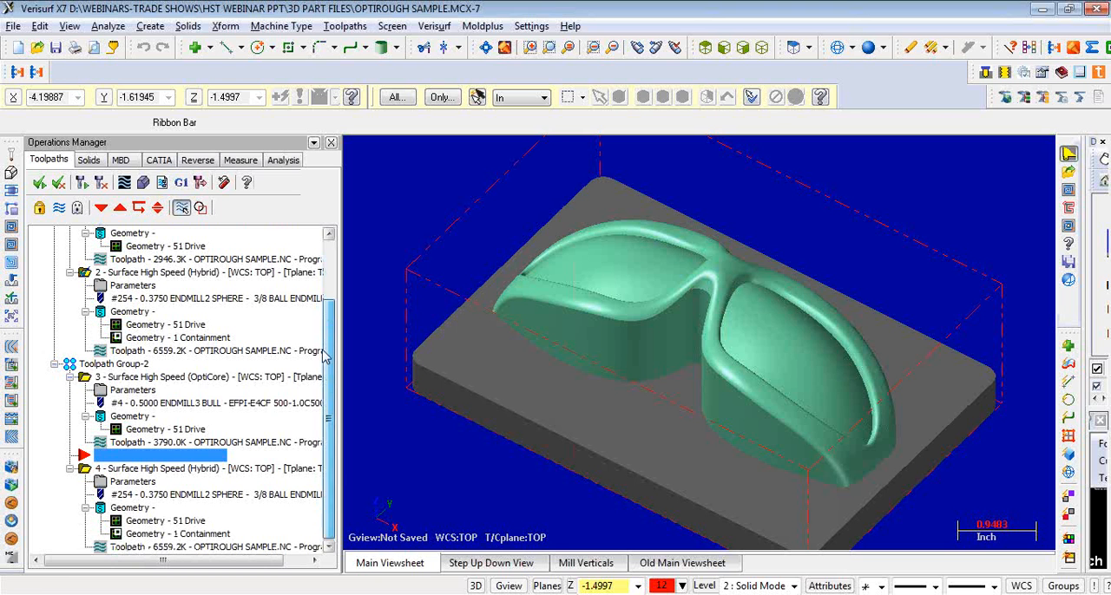
left_click(132, 392)
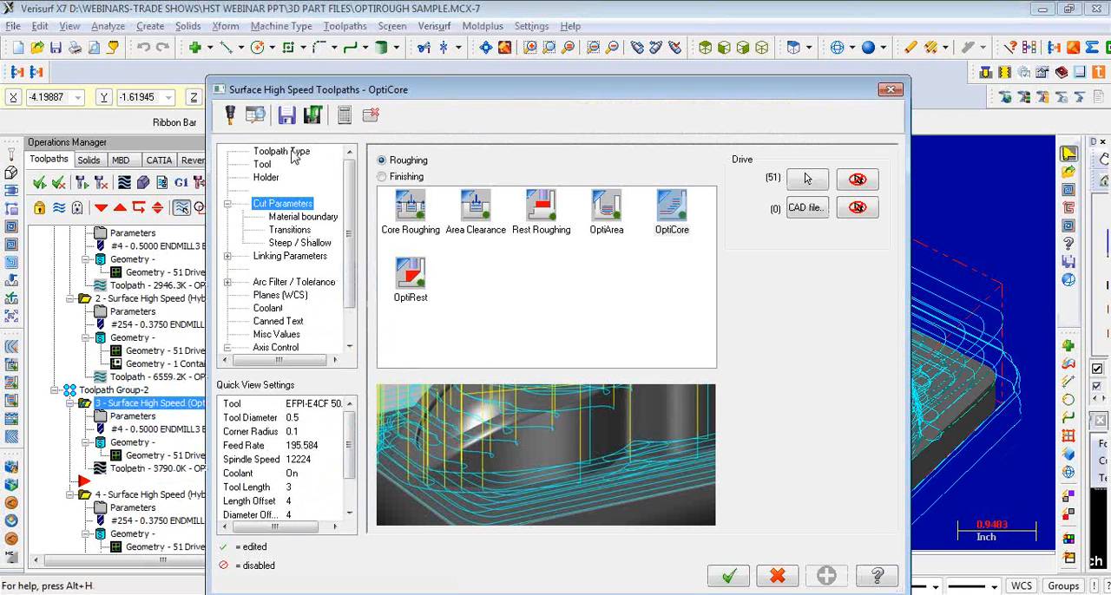
left_click(286, 152)
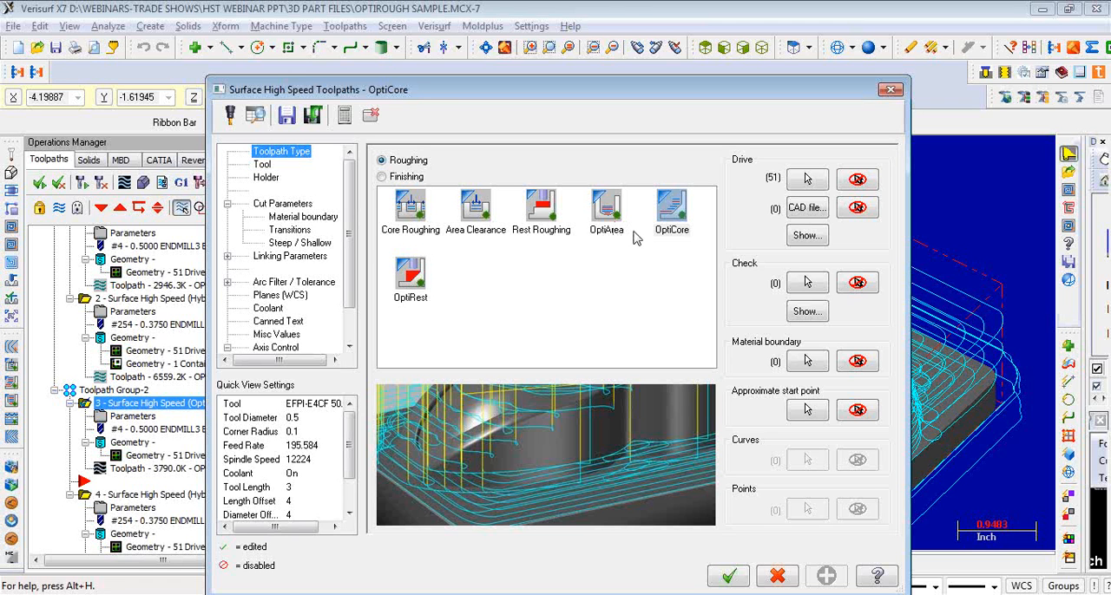
left_click(302, 206)
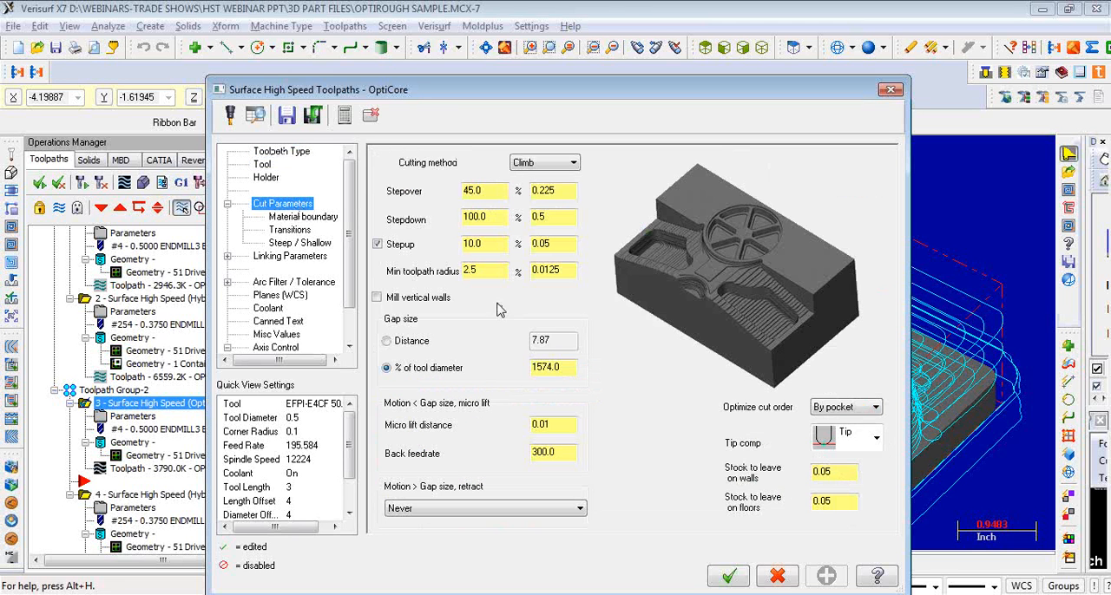
left_click(777, 577)
- Verify the OptiCore operation's material removal on the sunglasses stock partway through the cut, and close the simulator
left_click(167, 469)
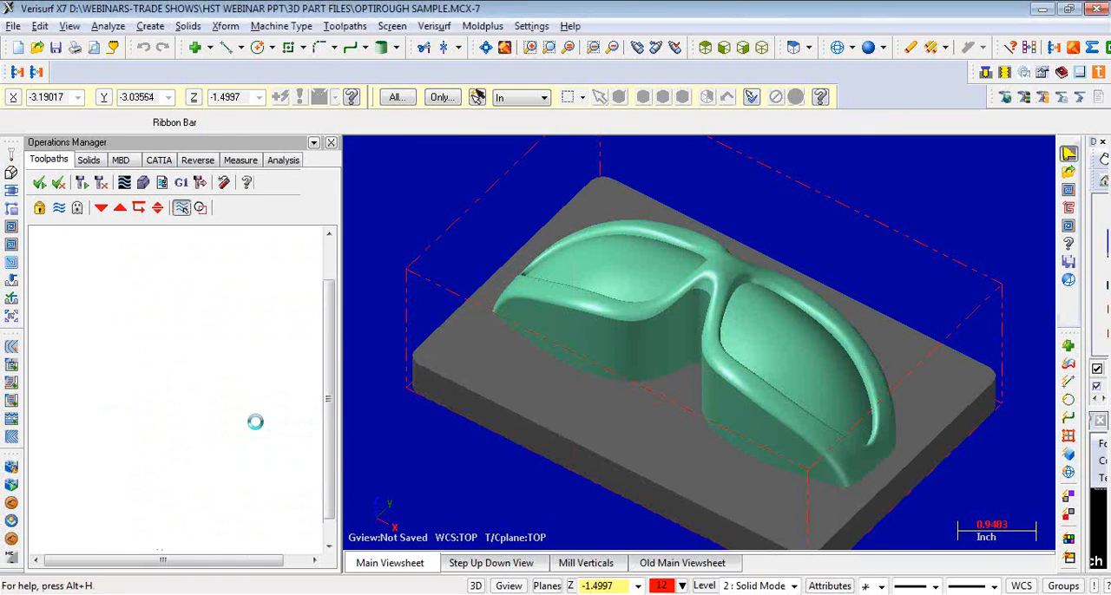
left_click_drag(598, 151, 693, 153)
left_click(155, 159)
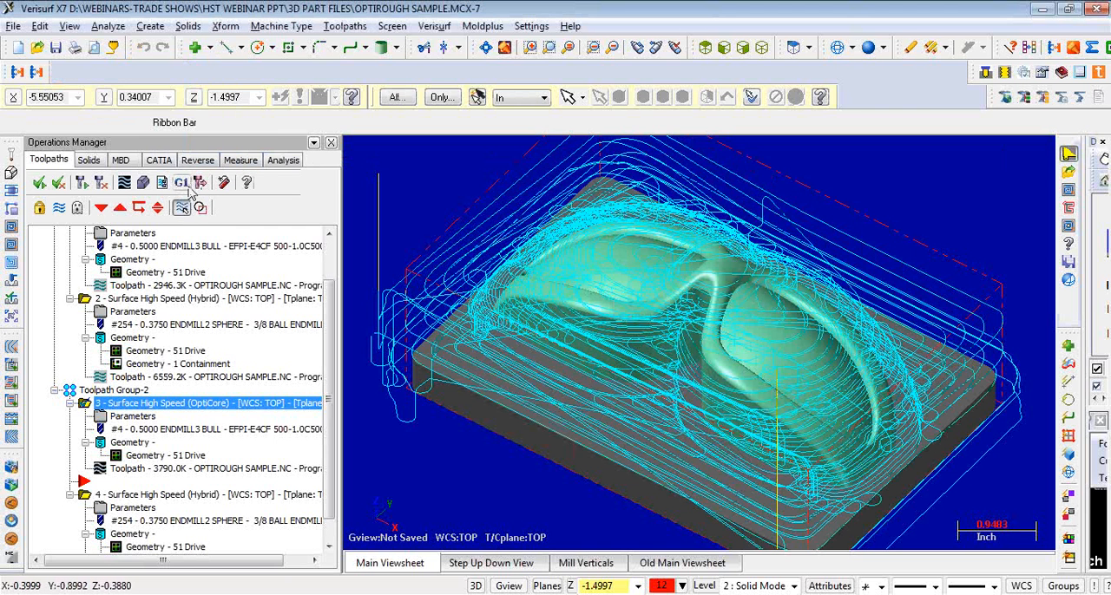
left_click(144, 184)
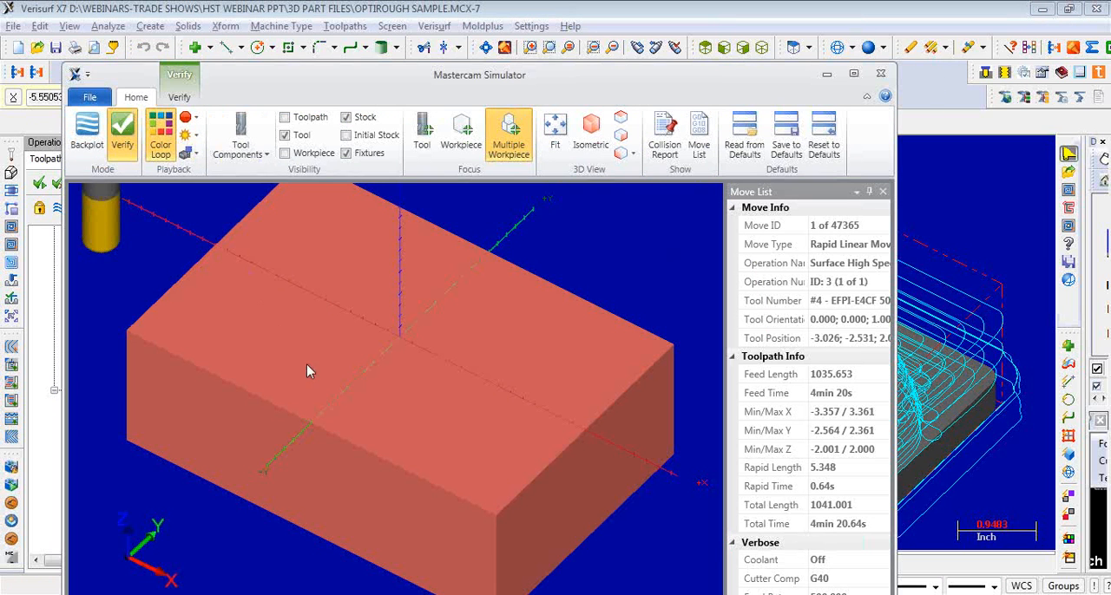
left_click_drag(493, 76, 530, 26)
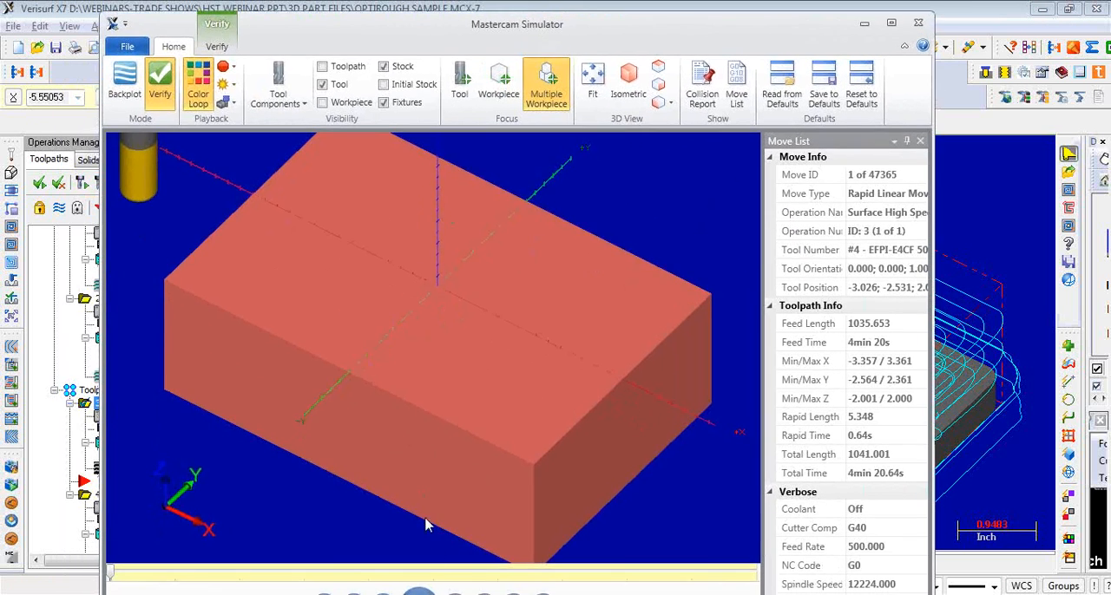
left_click(420, 592)
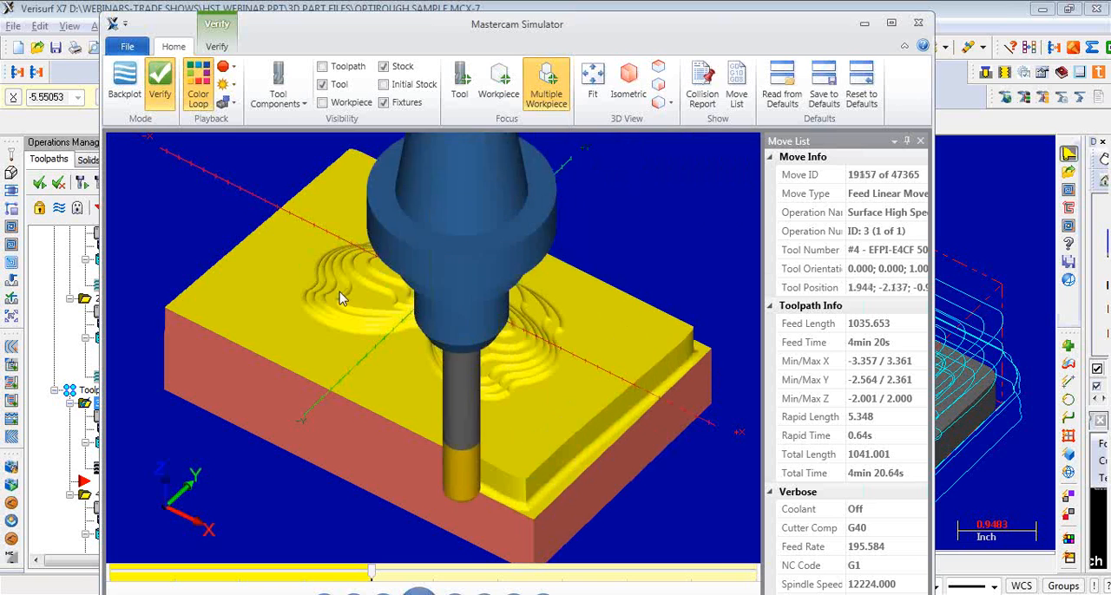
left_click(922, 24)
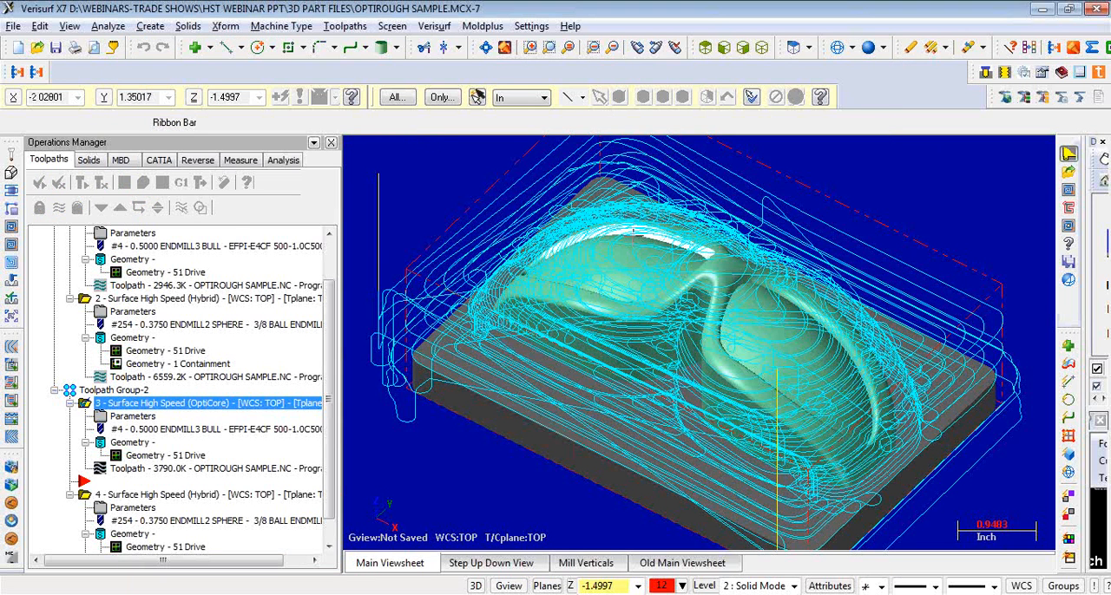
- Display the toolpath of the OptiArea operation in the X5 group
left_click_drag(331, 315, 334, 269)
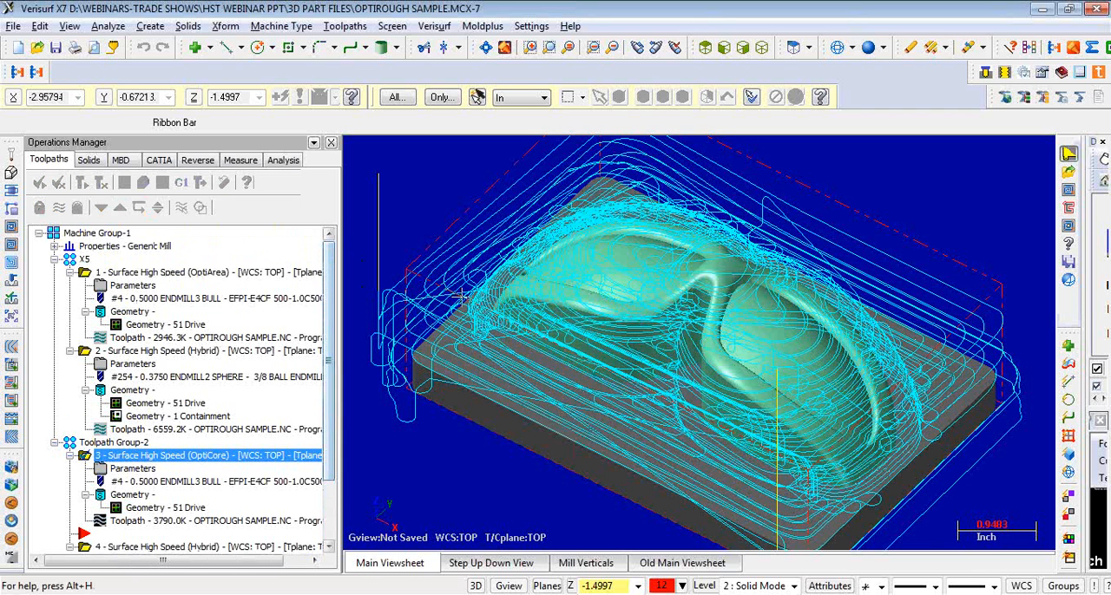
left_click(204, 272)
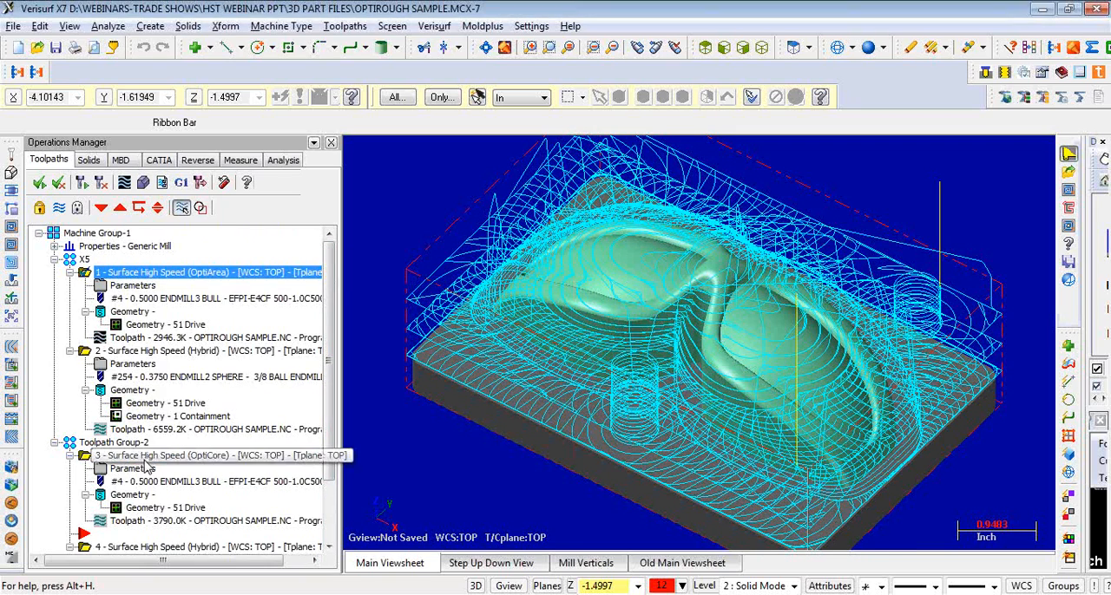
- Post only the OptiCore operation in Toolpath Group-2 to an NC file, overwriting any existing file and declining to post all operations
left_click(145, 465)
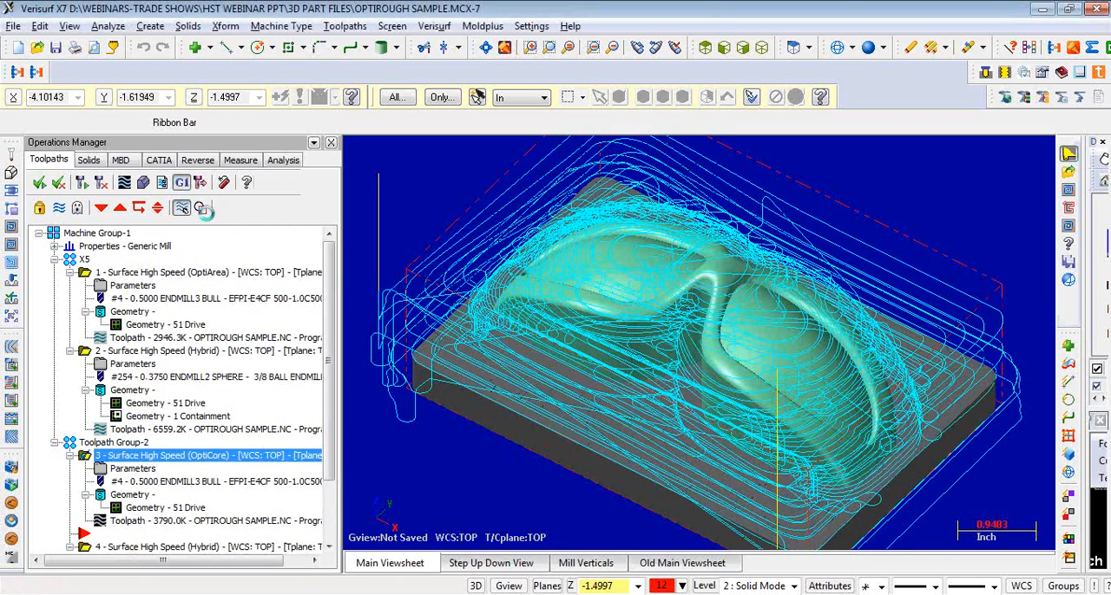
left_click(180, 182)
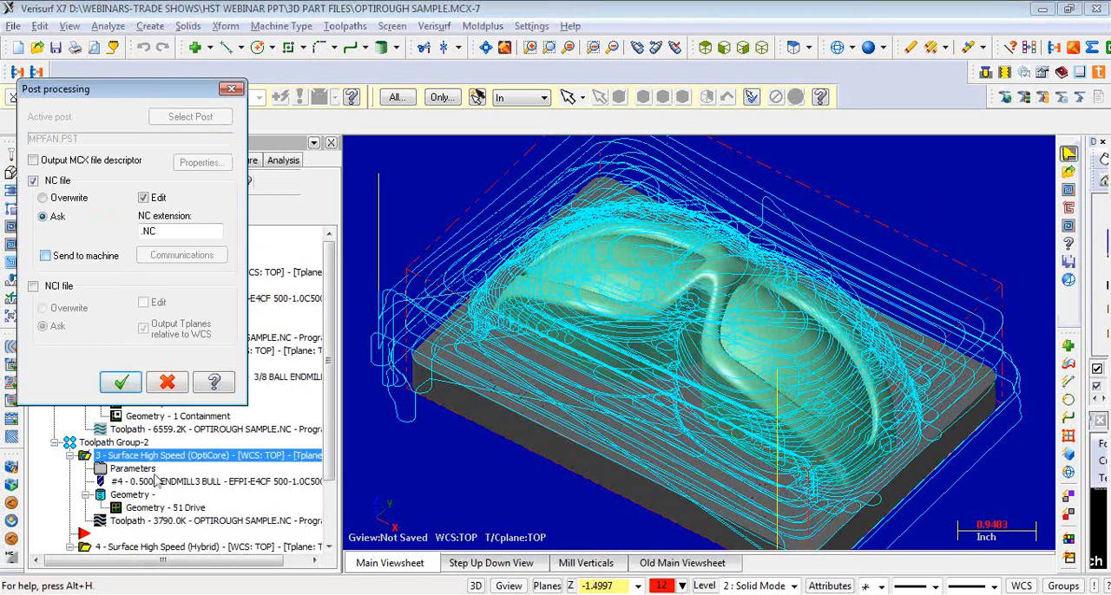
left_click(71, 200)
left_click(121, 382)
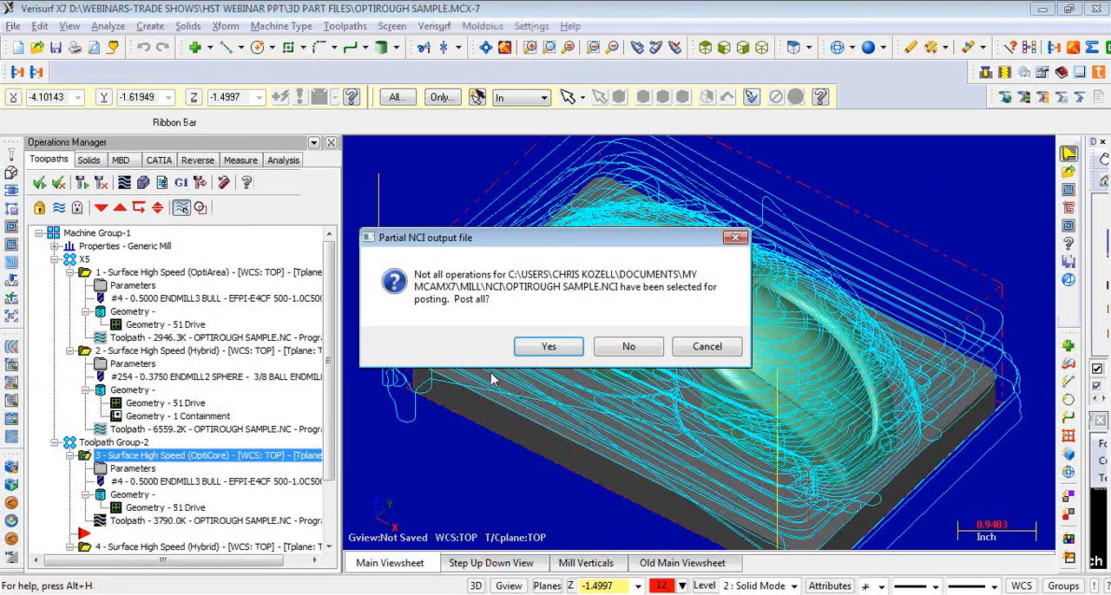
left_click(628, 347)
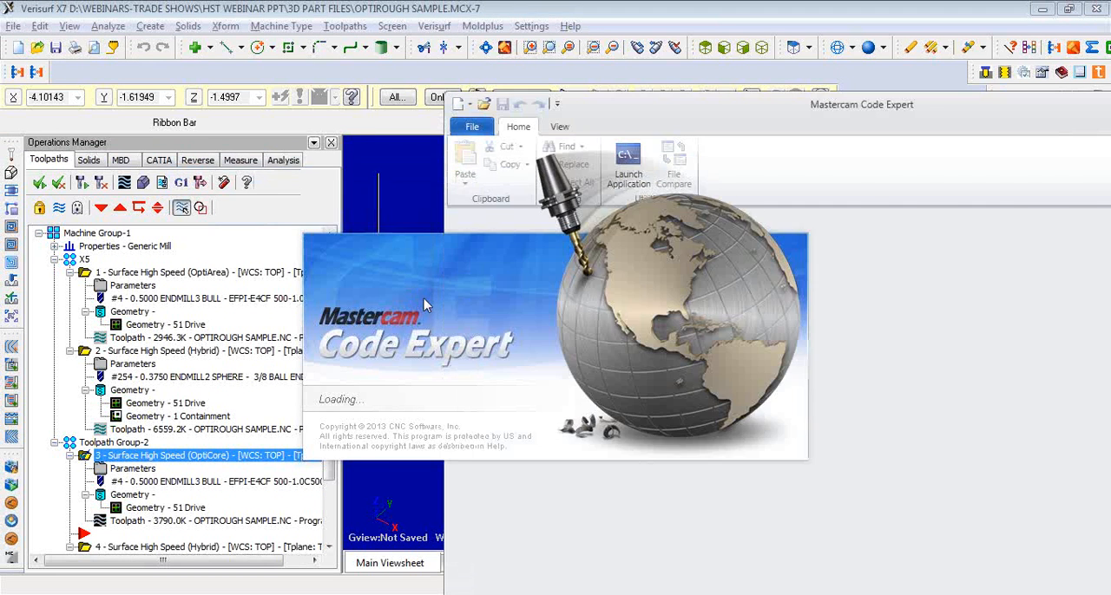
- Look through the posted G-code of OPTIROUGH SAMPLE.NC in Mastercam Code Expert, and close the editor
scroll(699, 382, "down", 9)
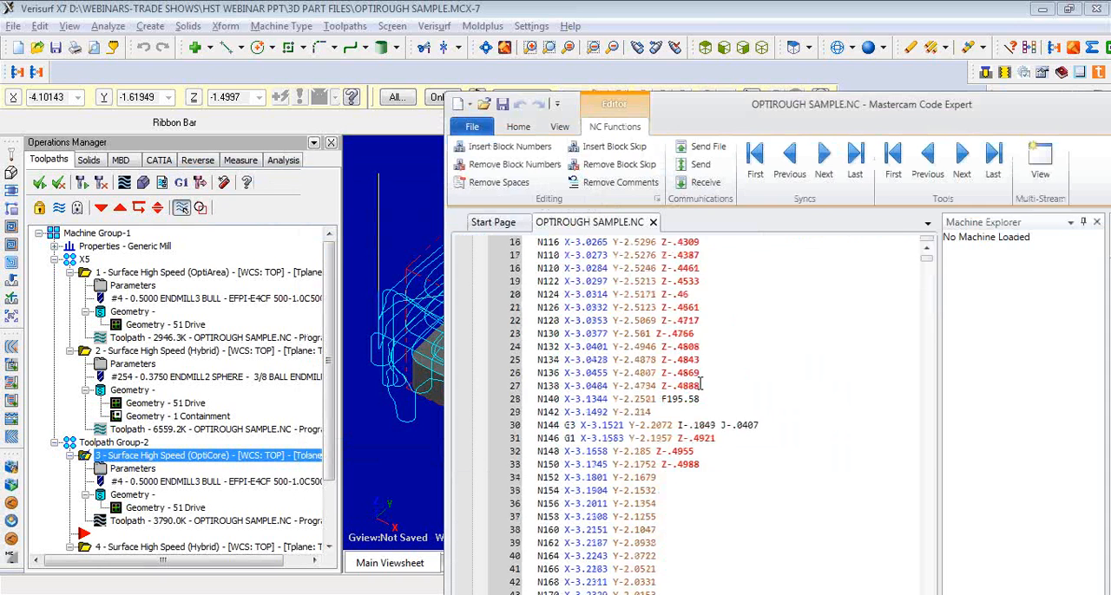
scroll(698, 382, "down", 5)
scroll(696, 382, "up", 5)
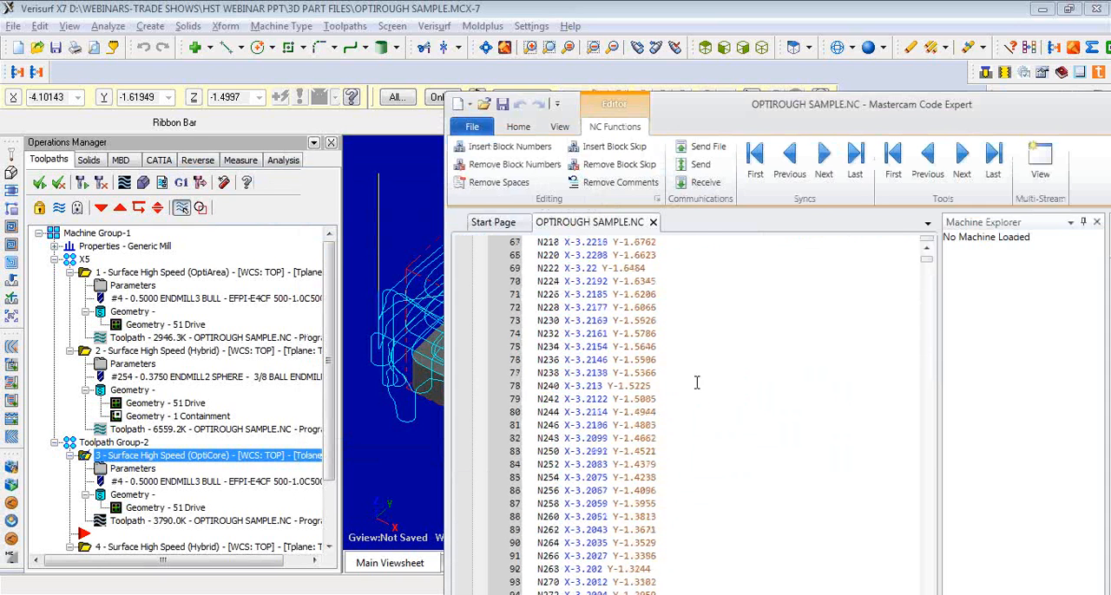
left_click_drag(702, 115, 374, 74)
left_click(935, 65)
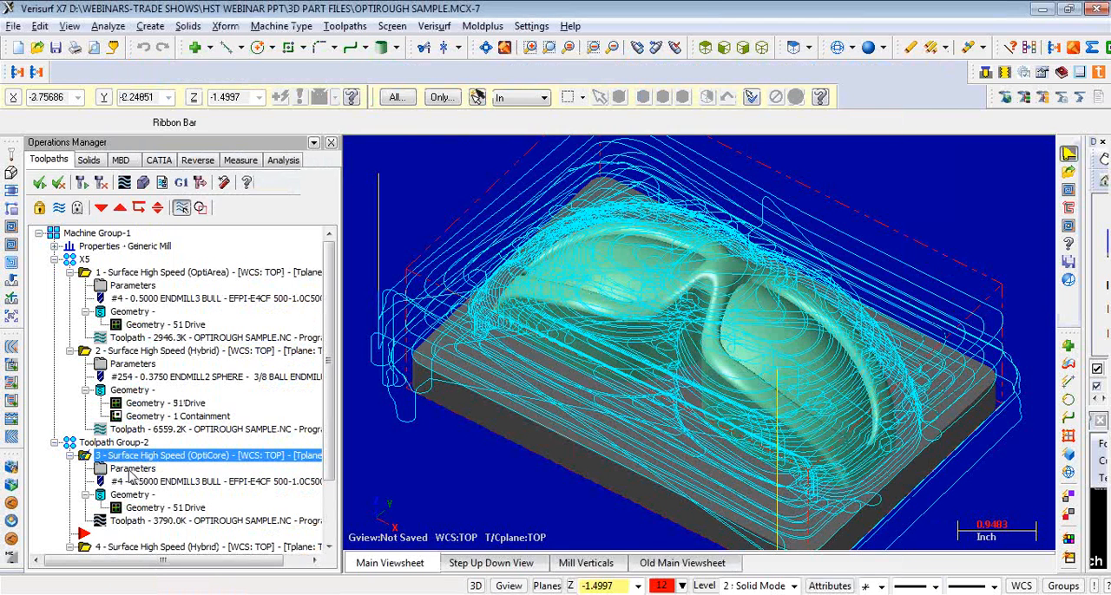
- Enable line/arc filtering with XY (G17) arcs in the OptiCore operation's arc filter settings, and regenerate the operation
left_click(130, 470)
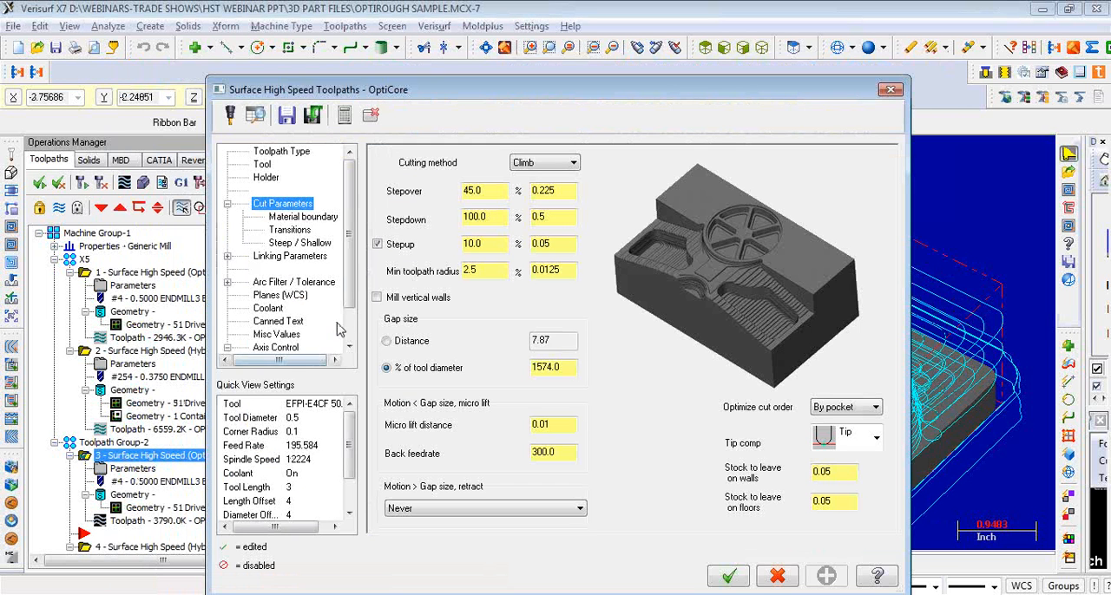
scroll(340, 312, "down", 3)
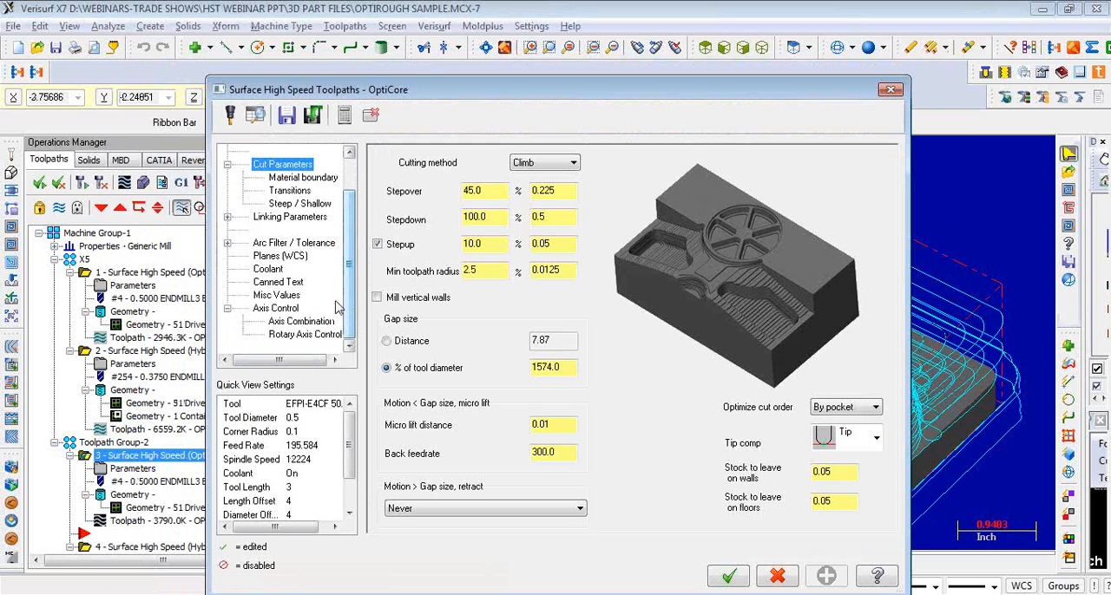
left_click(308, 245)
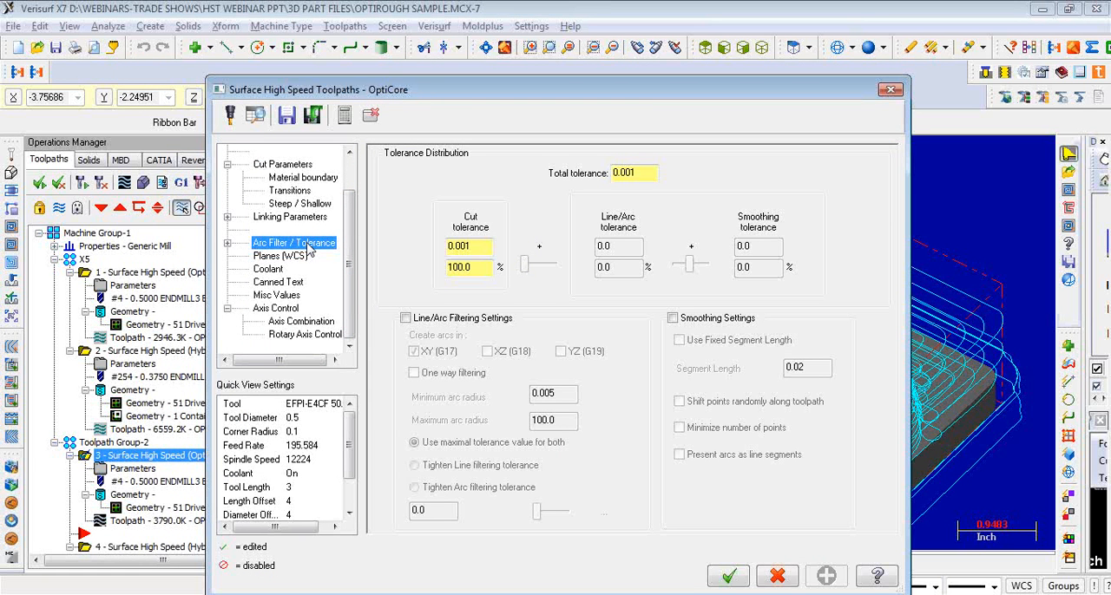
left_click(405, 318)
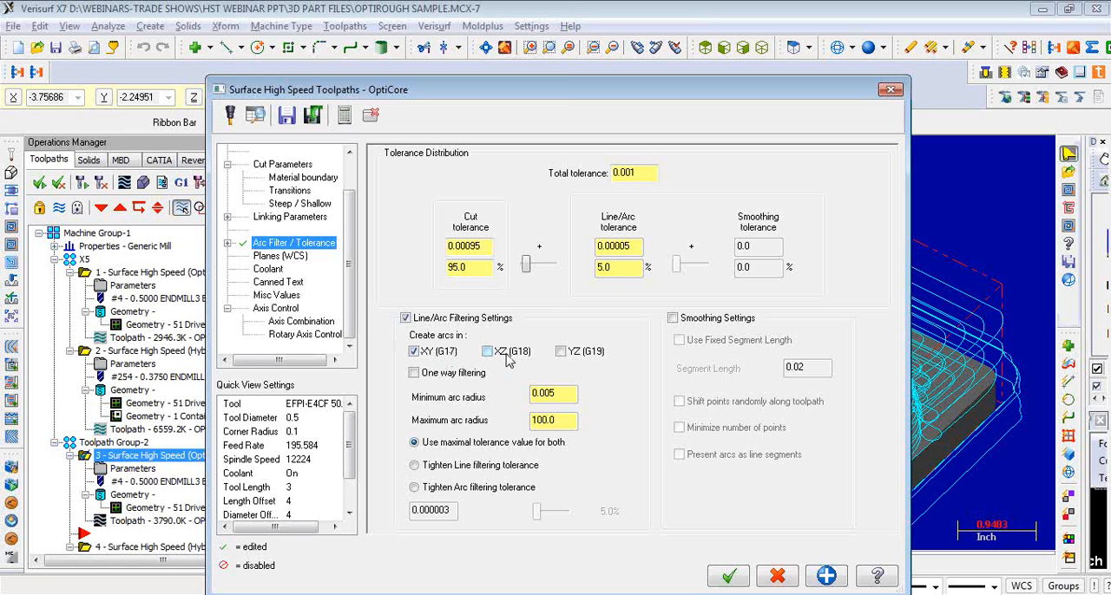
left_click_drag(559, 90, 512, 37)
left_click(697, 530)
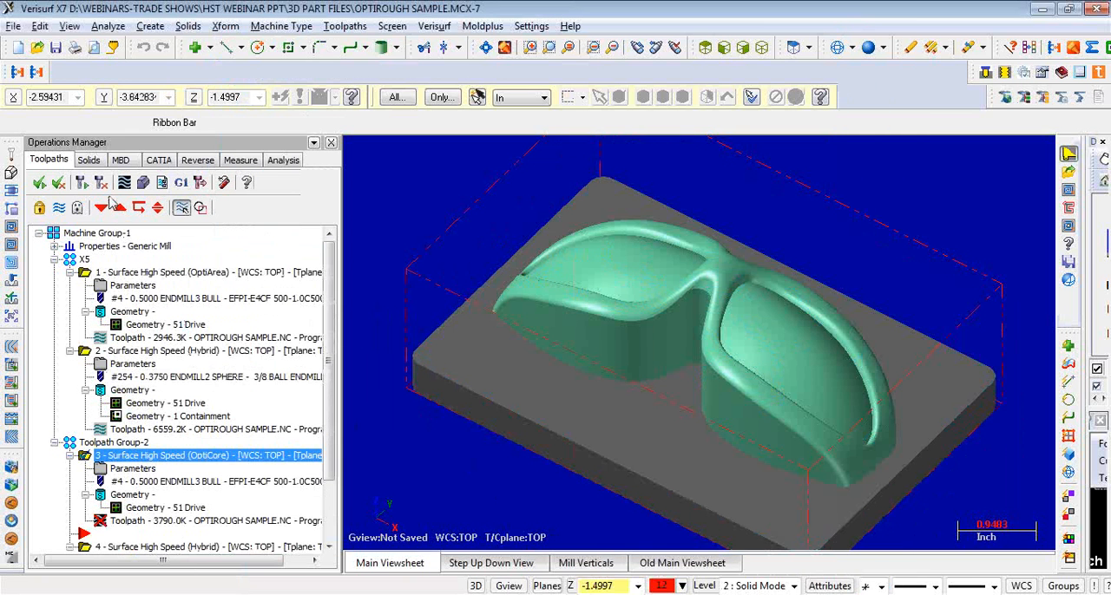
left_click(83, 182)
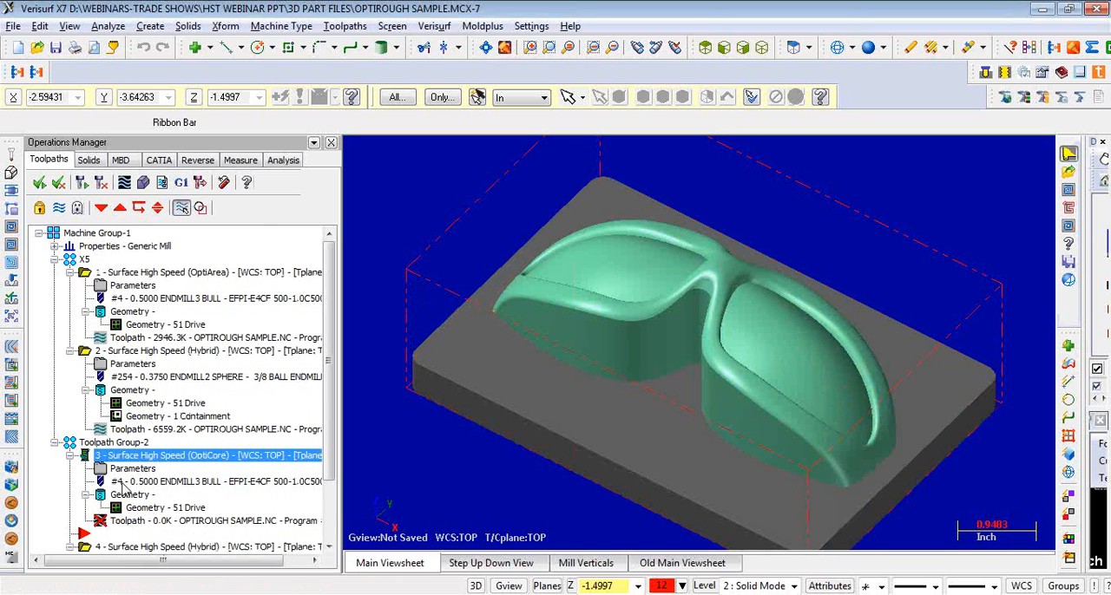
- Display the toolpaths of the whole Toolpath Group-2, and those of its OptiCore operation alone
mouse_move(956, 355)
middle_mouse_down()
mouse_move(956, 336)
mouse_move(934, 361)
mouse_move(946, 349)
middle_mouse_up()
scroll(329, 356, "down", 1)
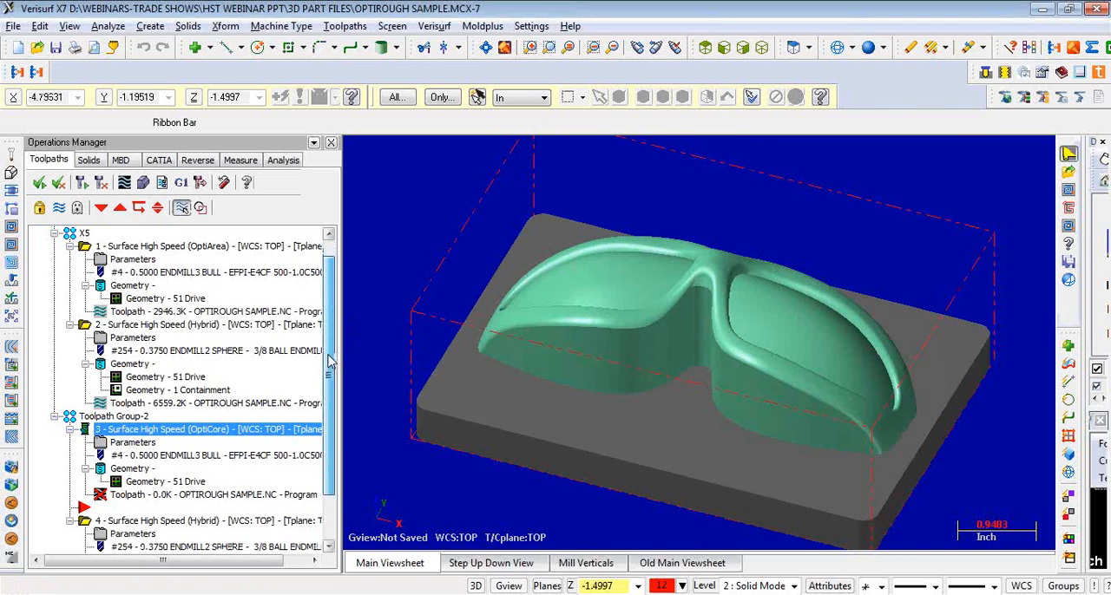
left_click(182, 521)
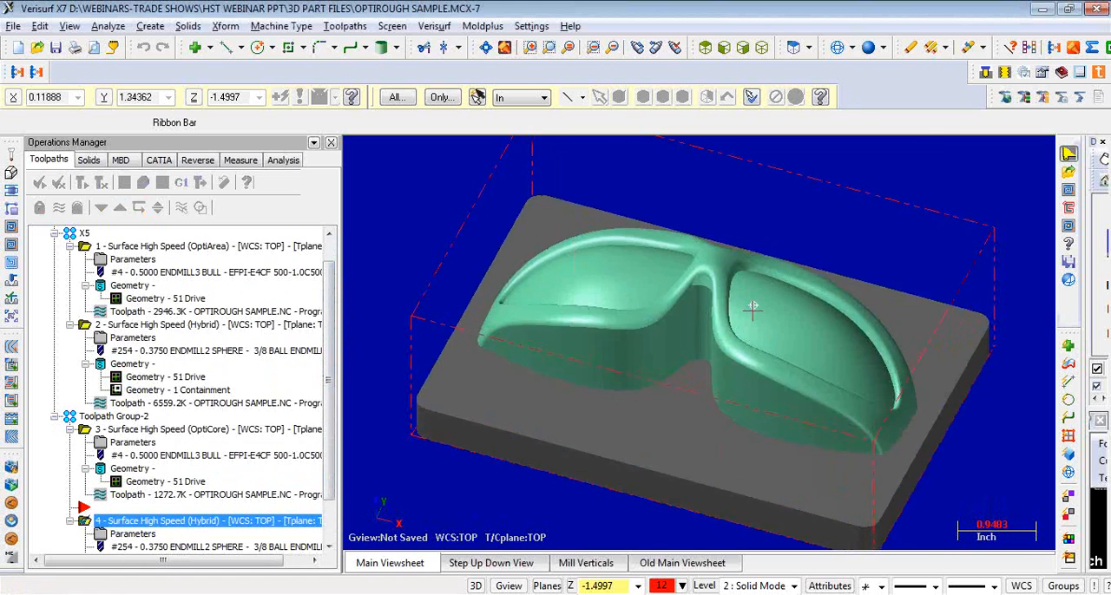
left_click(126, 420)
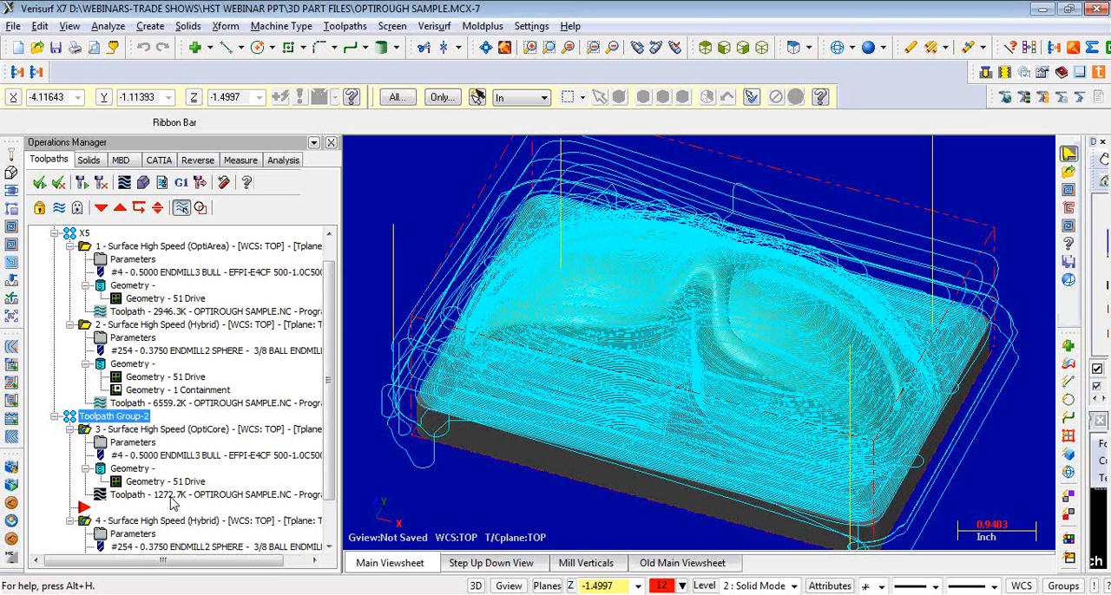
left_click(144, 431)
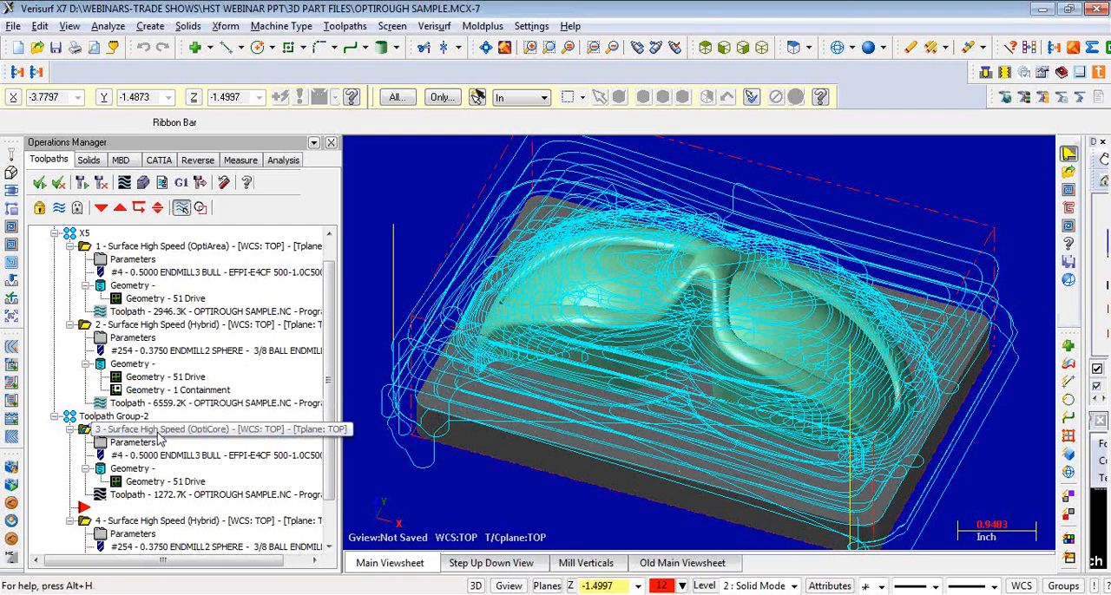
- Open 2-DYNAMIC AREA CK.MCX-7 from the HST Webinar PPT folder without saving the changes to the current file
left_click(13, 25)
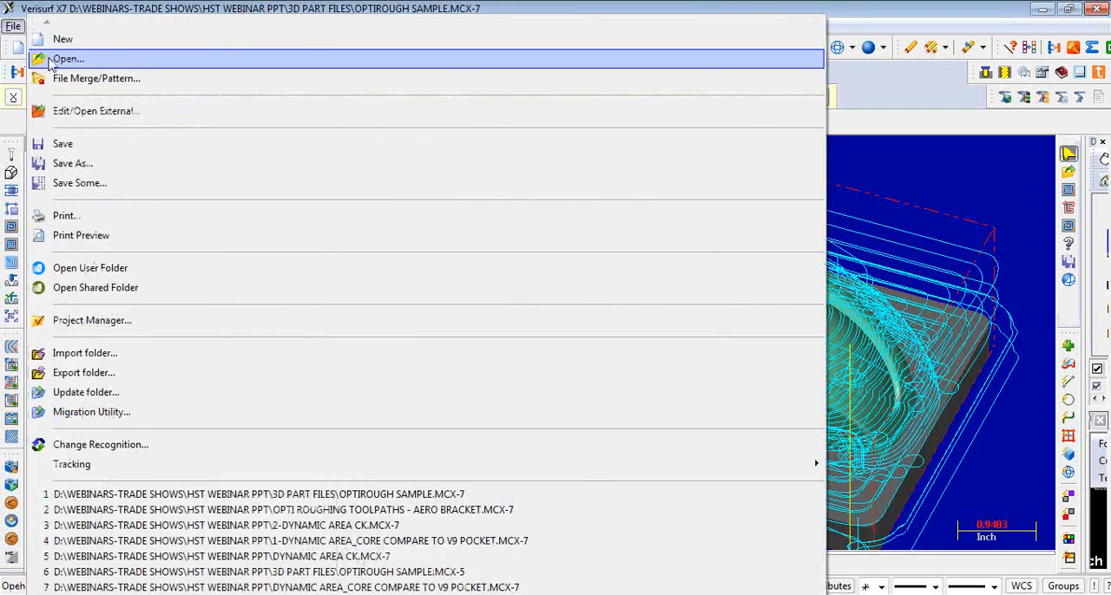
left_click(66, 58)
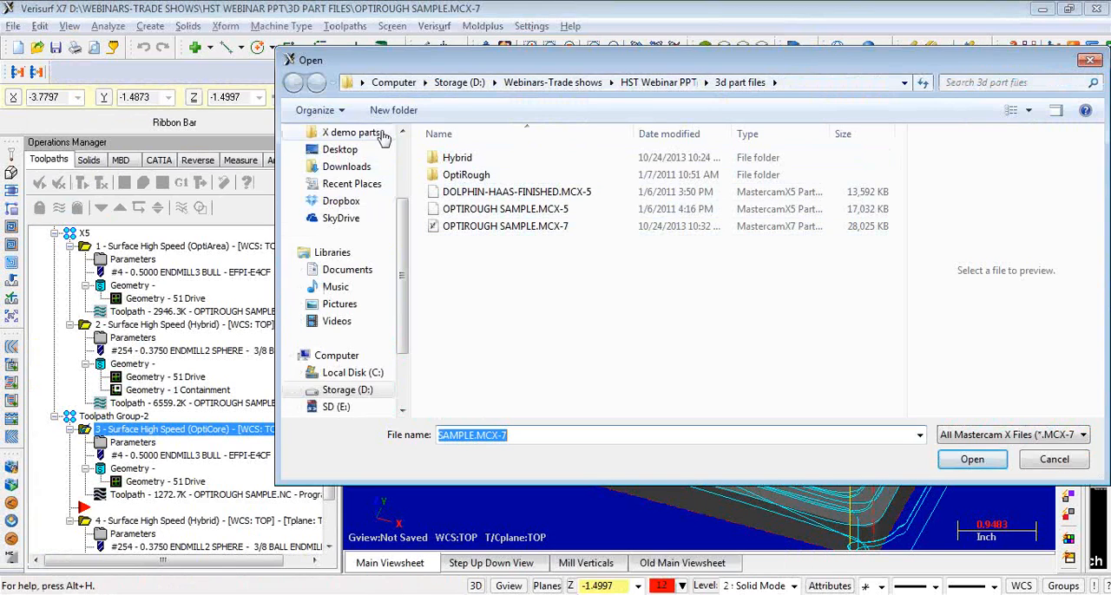
left_click(566, 87)
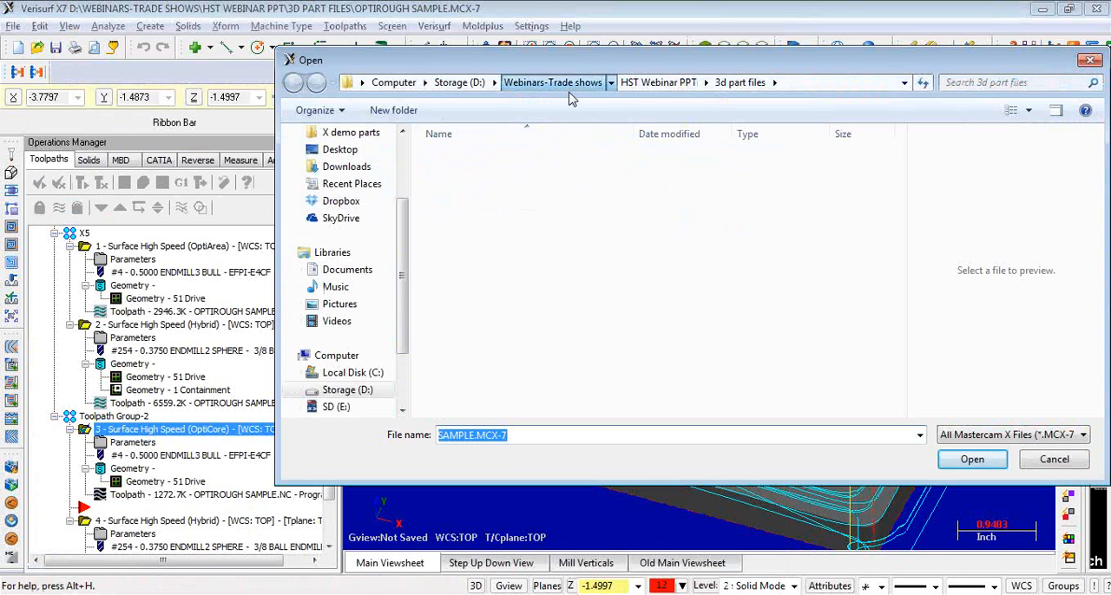
double_click(473, 157)
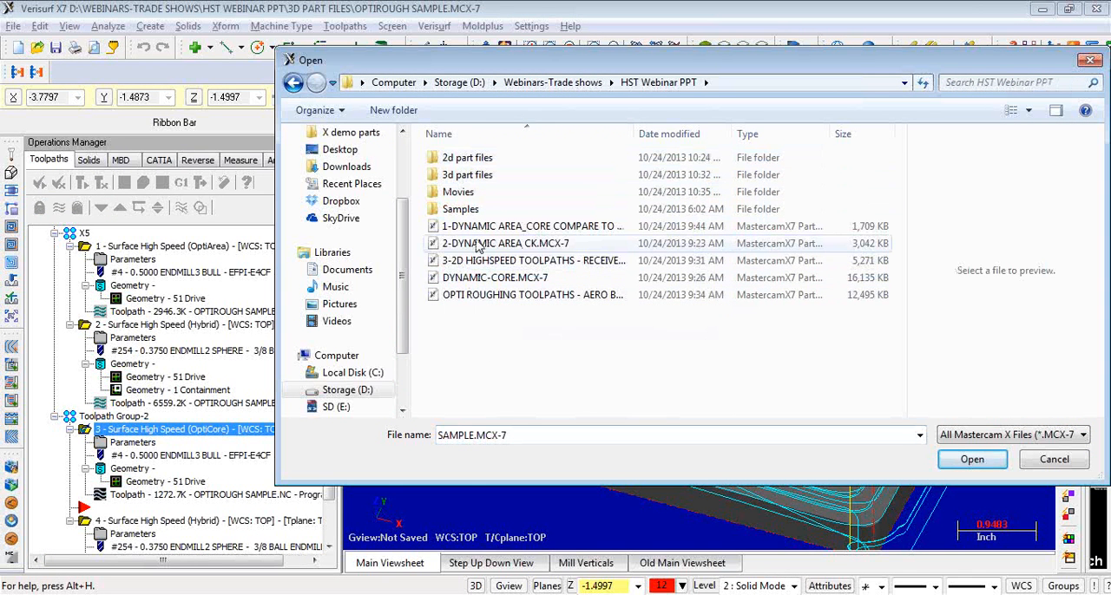
double_click(478, 243)
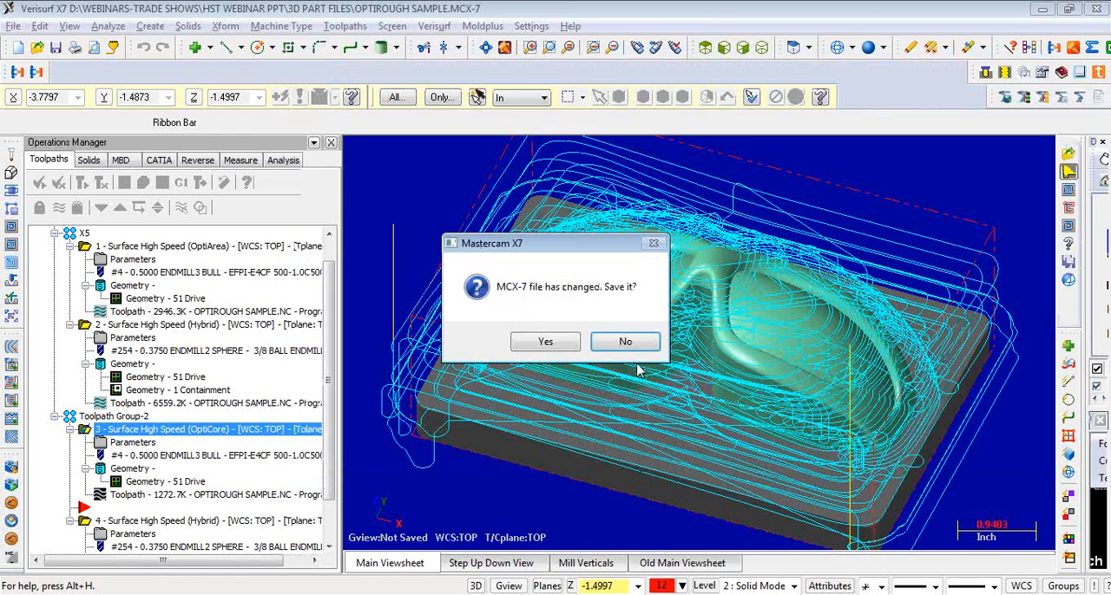
left_click(625, 341)
- Enable line/arc filtering with XY (G17) arcs for the 2D Dynamic Area Mill operation, and regenerate its toolpath
left_click(199, 196)
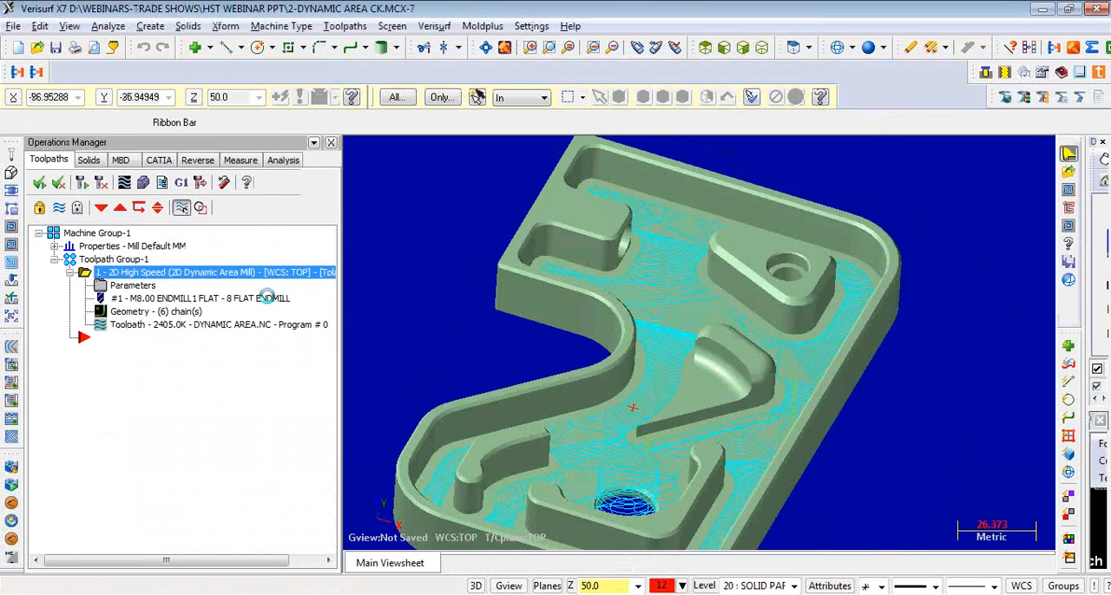
left_click(267, 298)
left_click(257, 250)
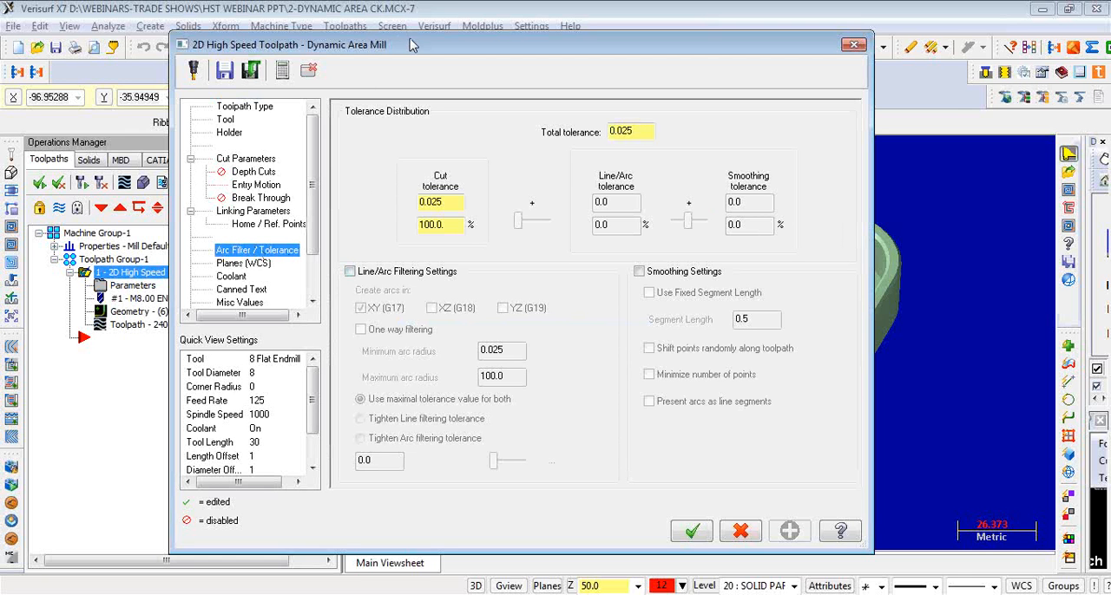
left_click_drag(413, 45, 496, 60)
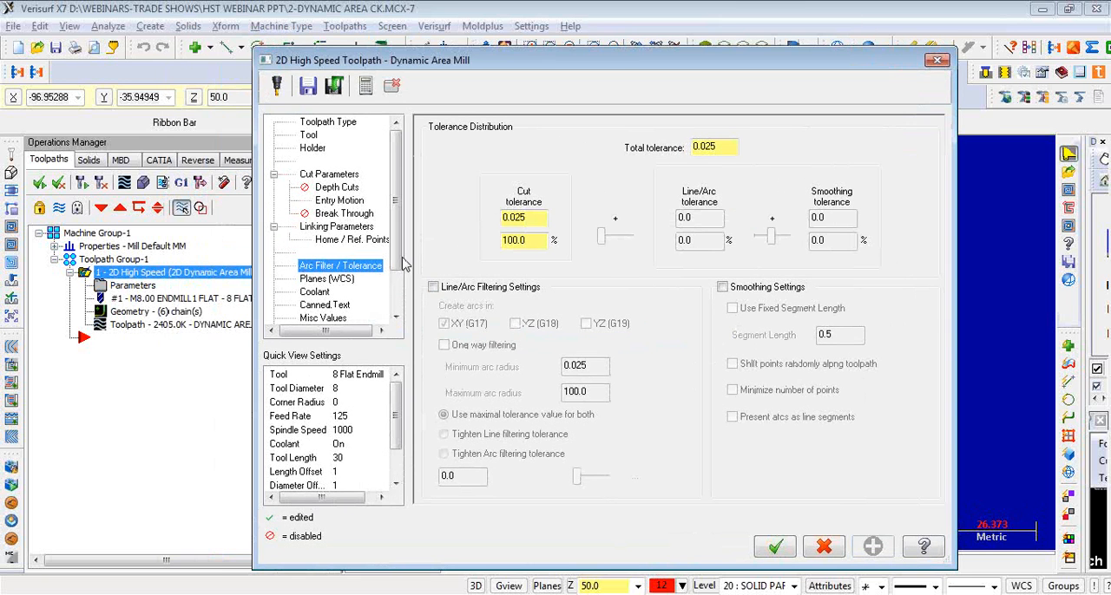
left_click(455, 289)
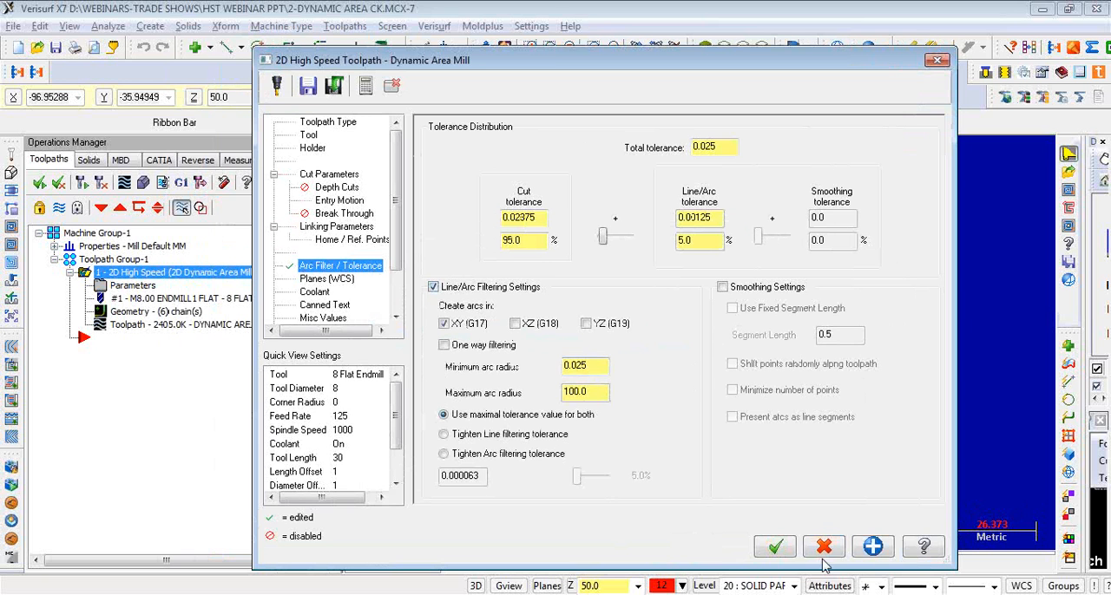
left_click(777, 547)
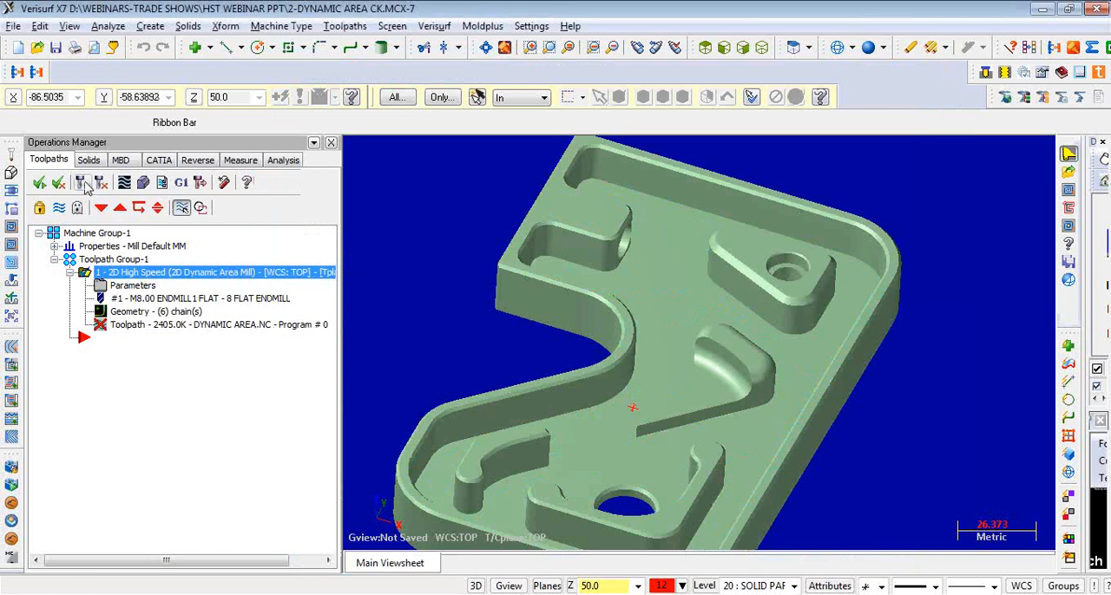
left_click(82, 183)
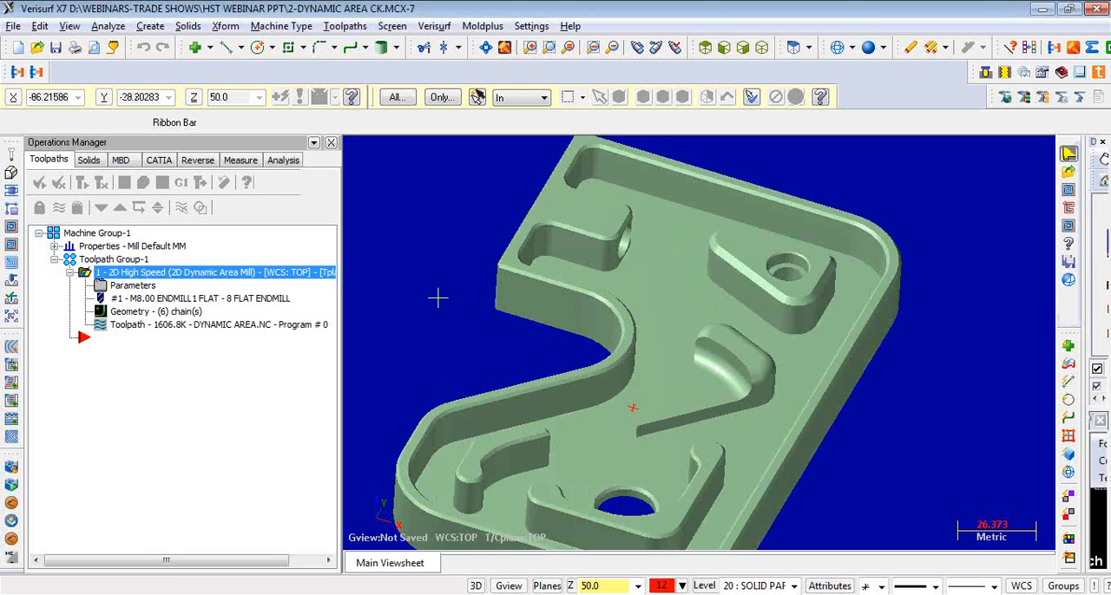
middle_click_drag(436, 297, 437, 285)
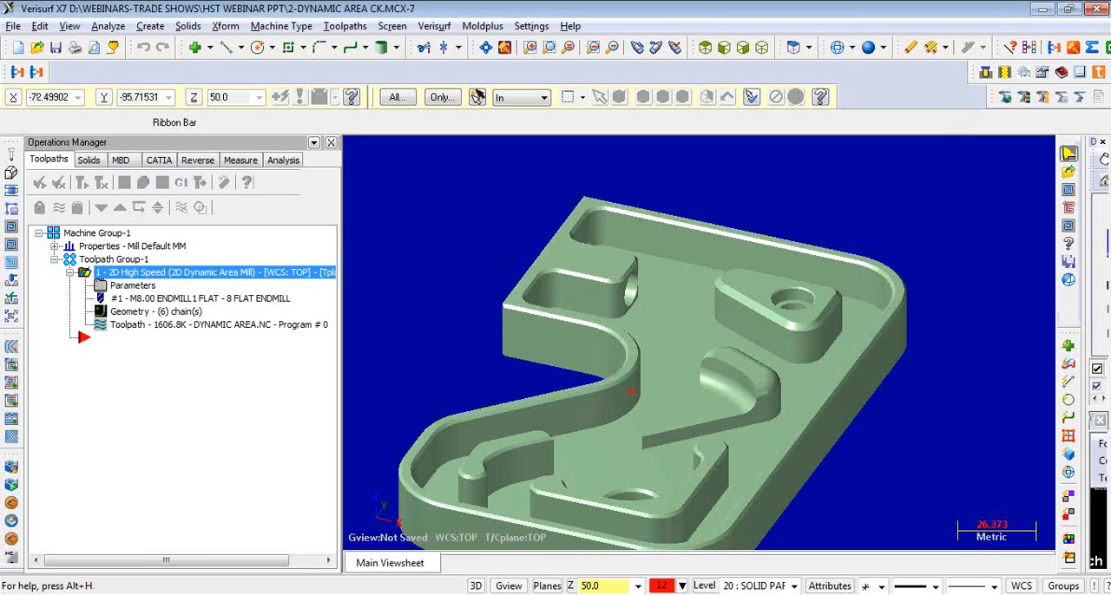
- Switch to the X7_hstwebinar.pptx presentation in PowerPoint, resume its slide show, and advance to the Hybrid Finishing slide
mouse_move(820, 593)
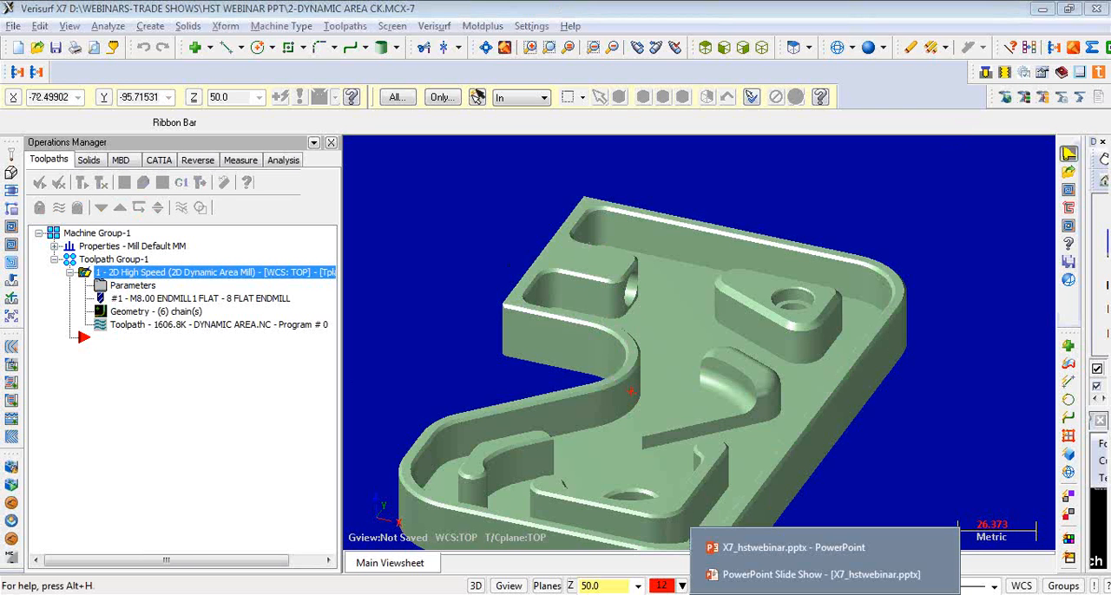
left_click(760, 555)
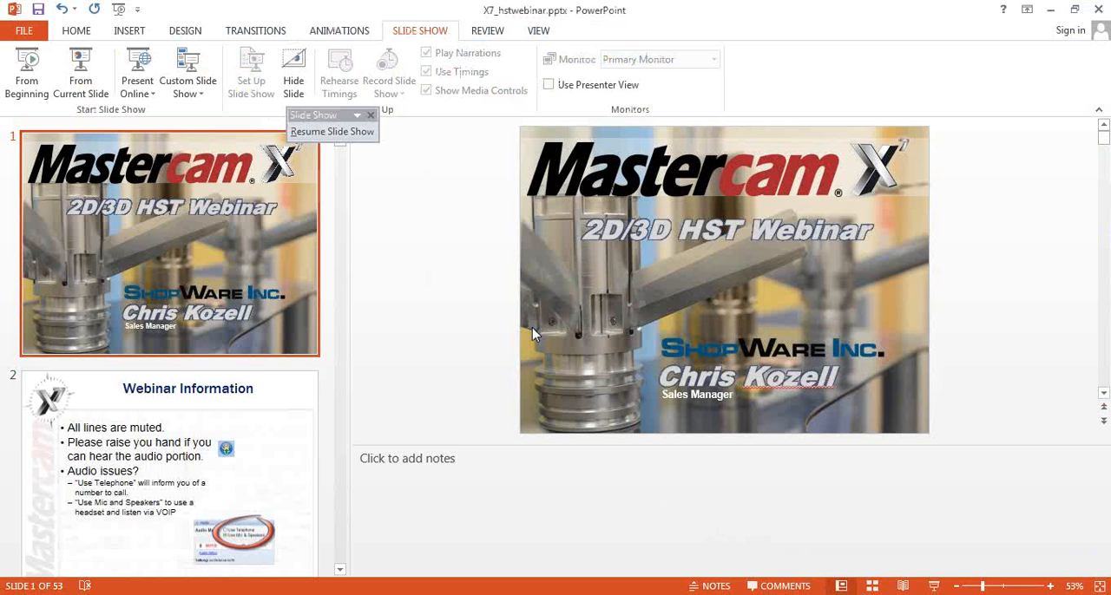
left_click(324, 131)
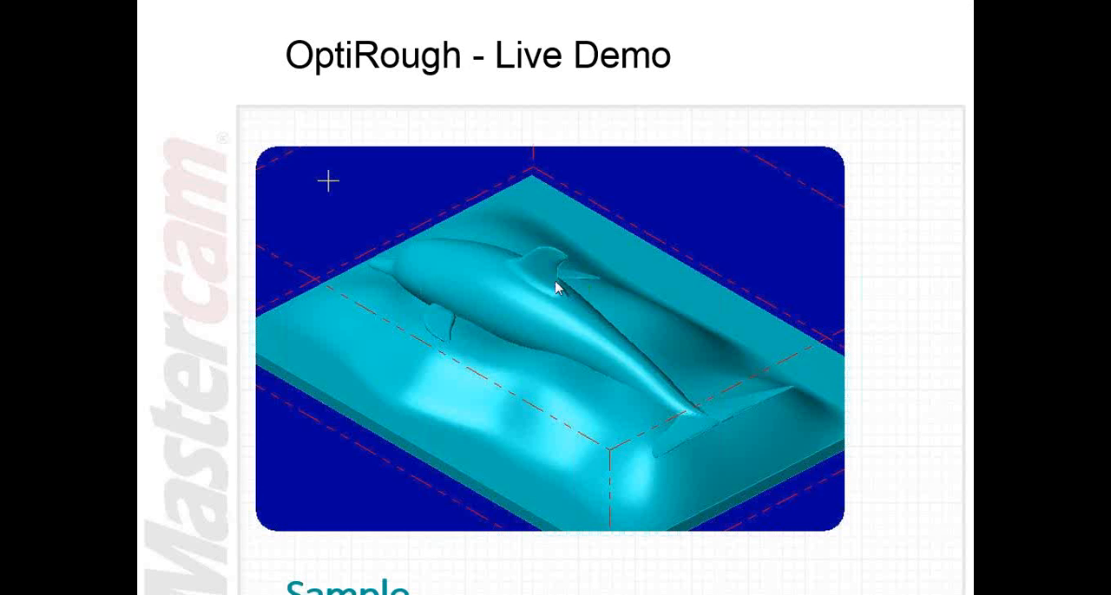
left_click(555, 283)
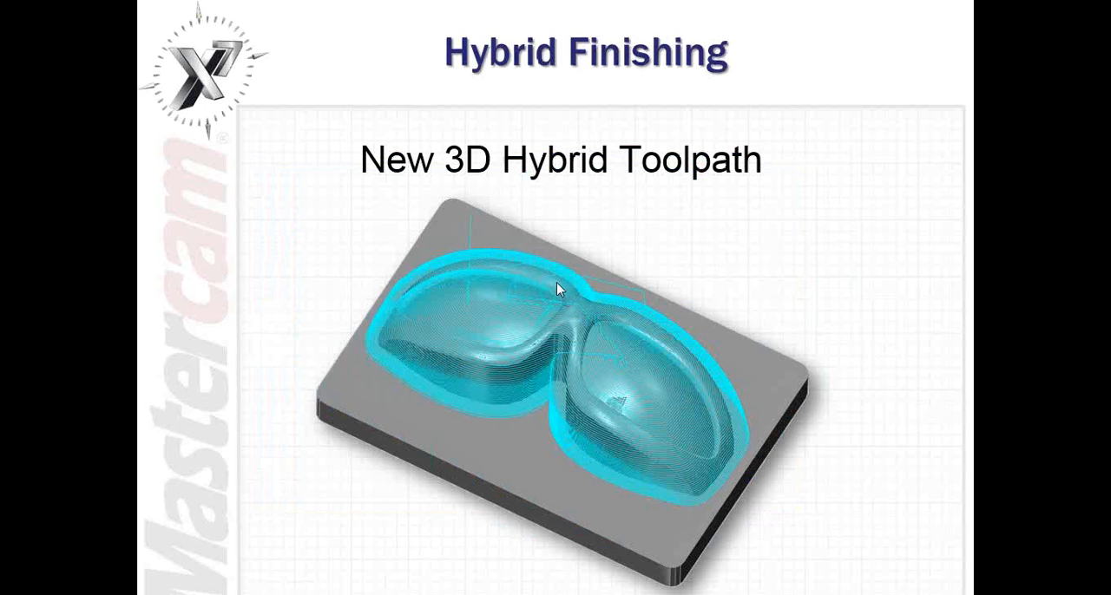